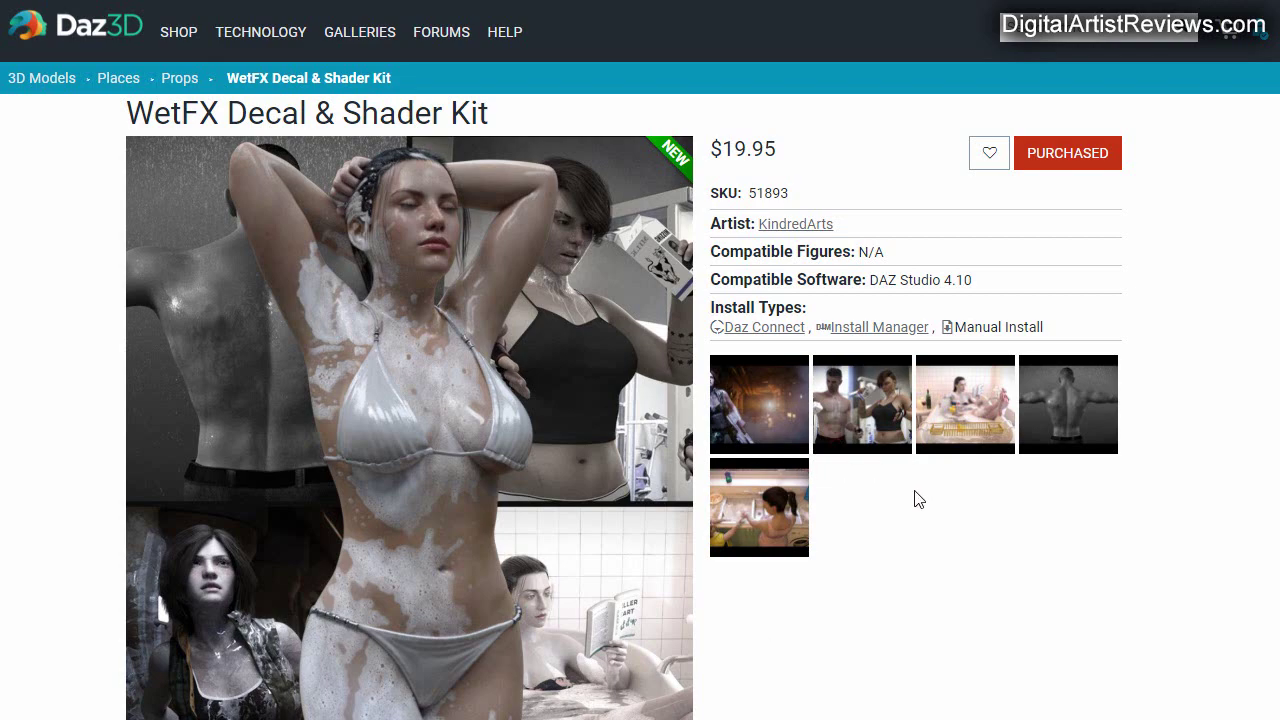
Step: Read the WetFX product Details, highlighting the lines on any-surface use and decal orientation
scroll(916, 498, "down", 2)
scroll(918, 496, "up", 2)
scroll(921, 494, "down", 2)
scroll(922, 492, "down", 3)
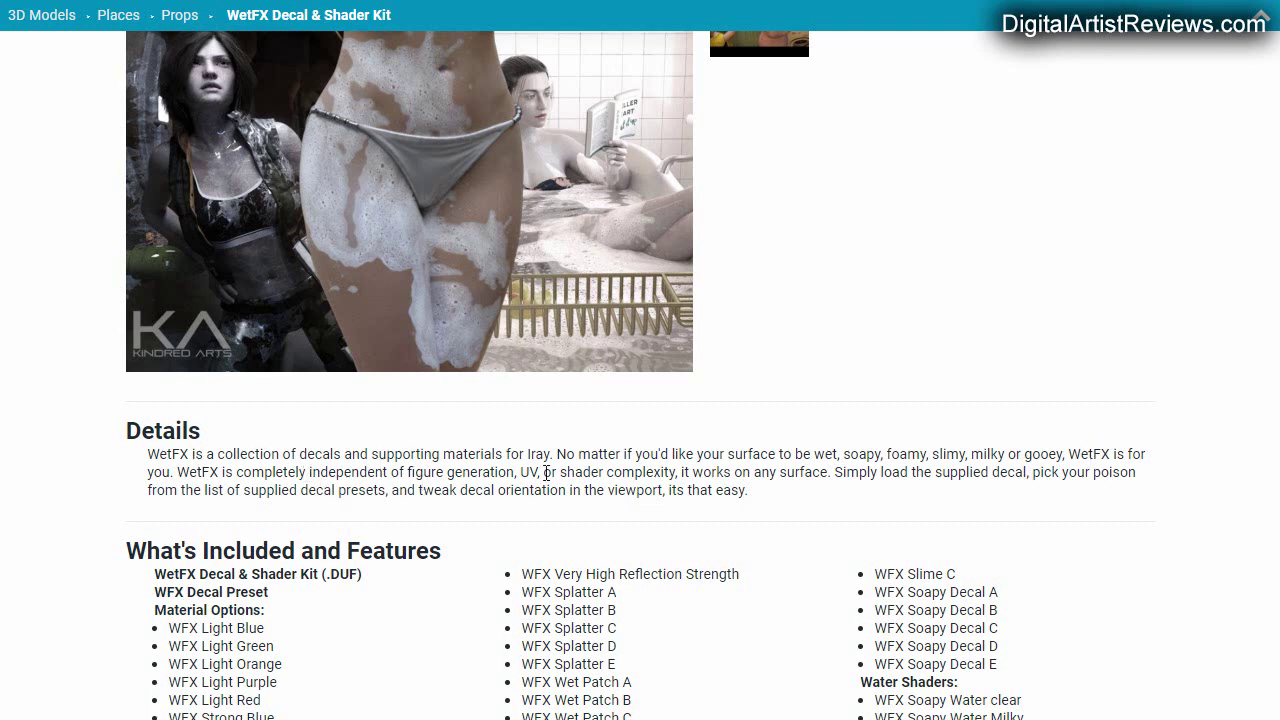
left_click_drag(711, 472, 836, 472)
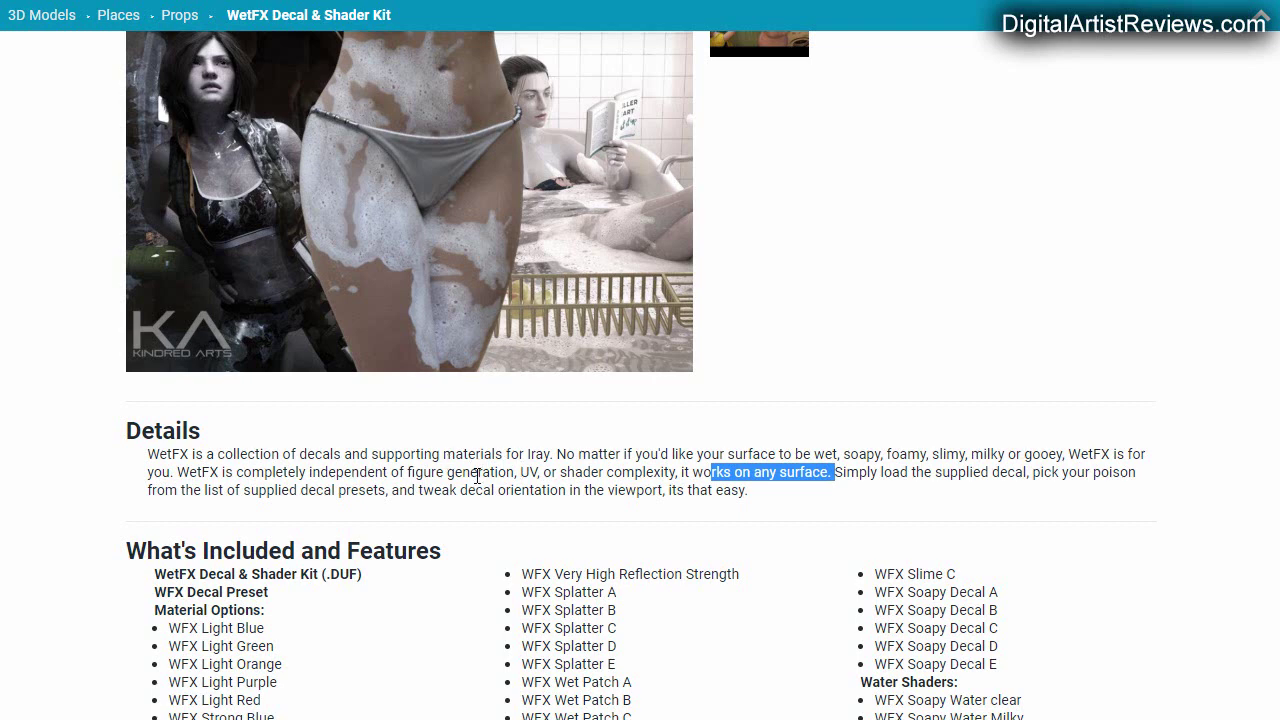
left_click_drag(619, 490, 607, 490)
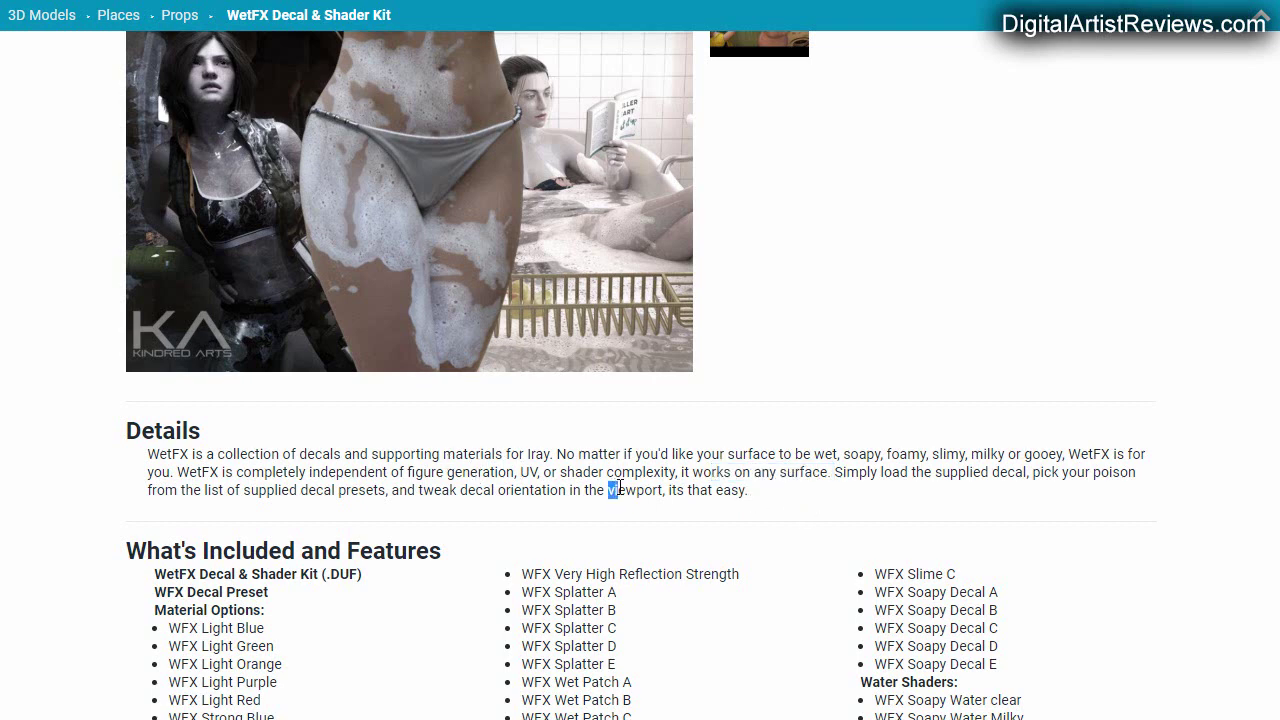
left_click(363, 490)
left_click_drag(360, 490, 762, 500)
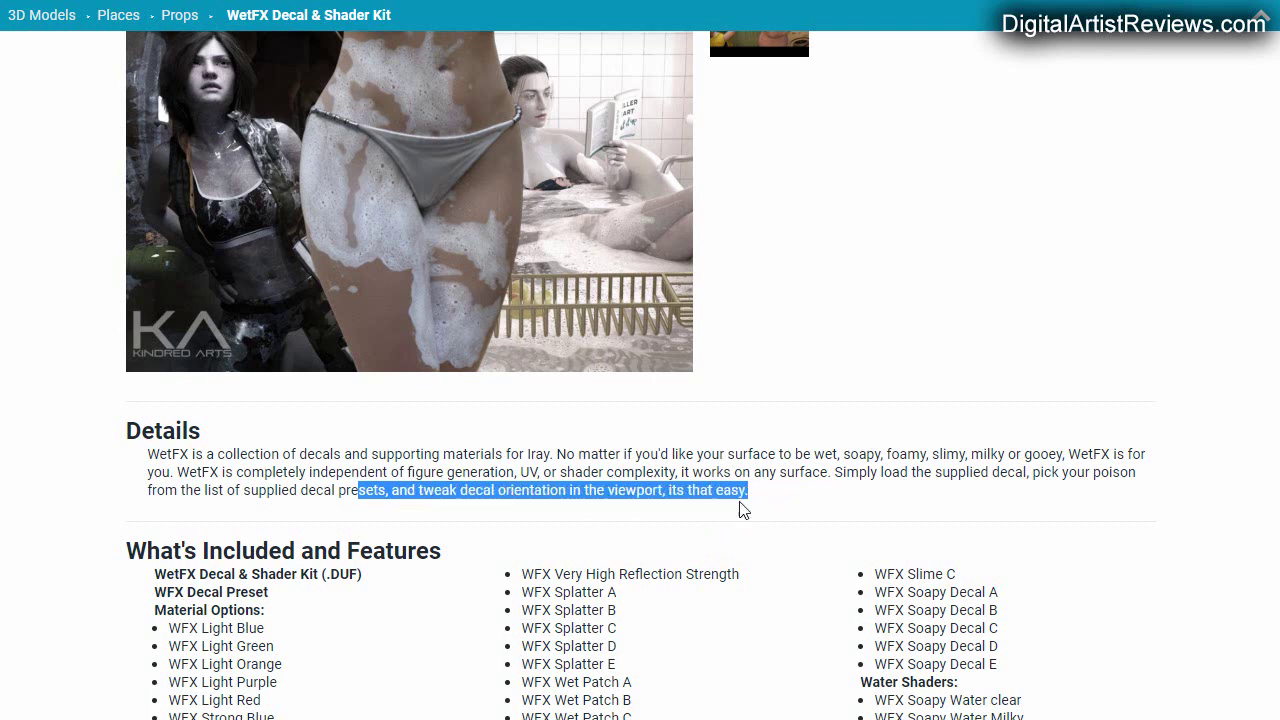
left_click(838, 510)
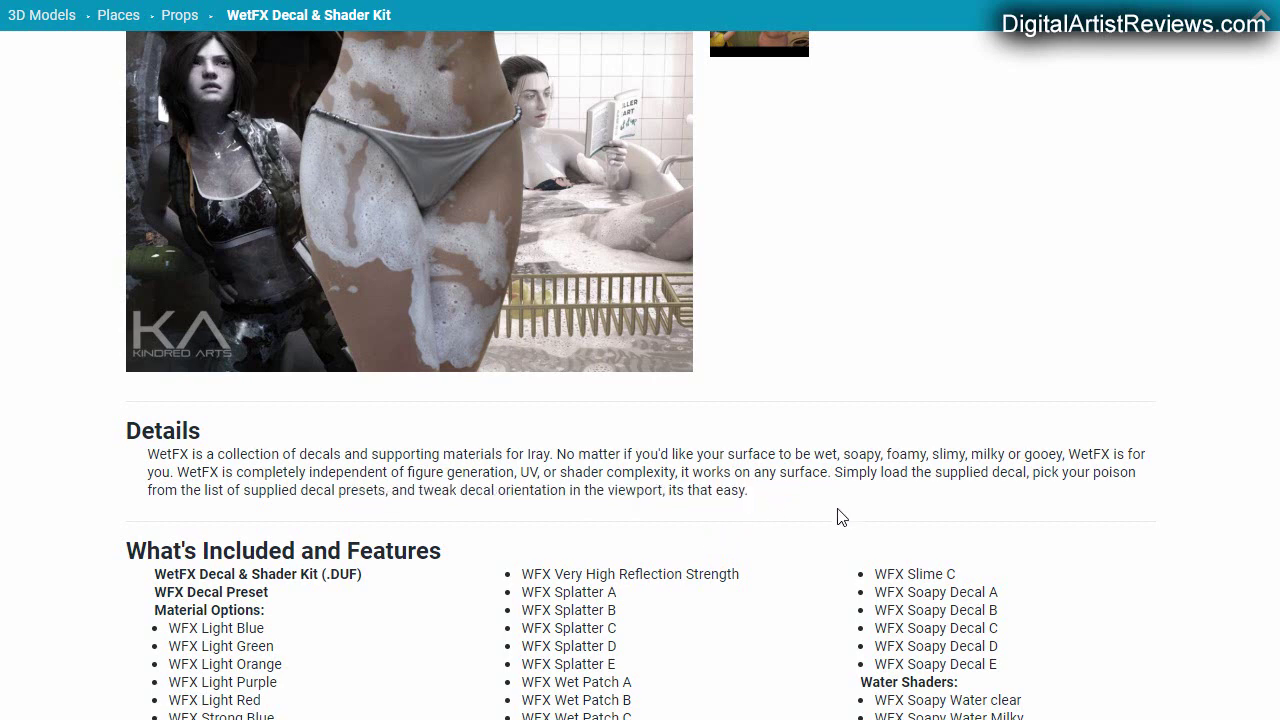
scroll(838, 514, "down", 3)
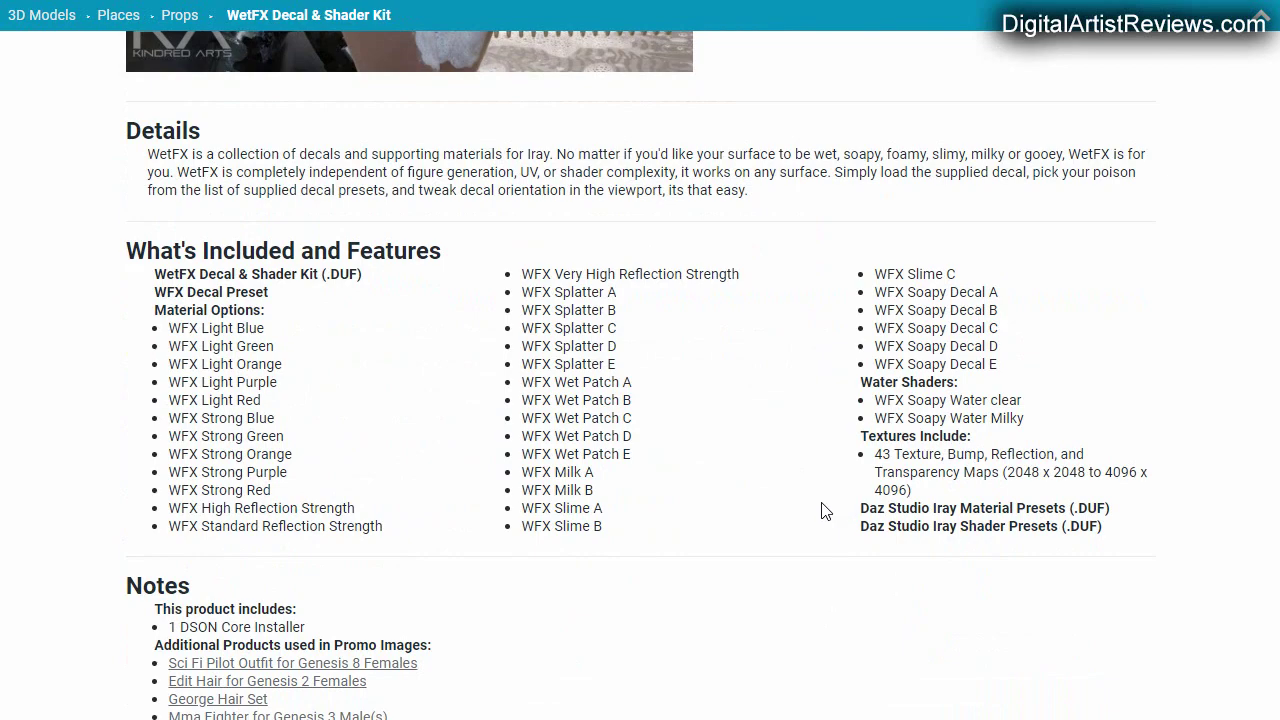
scroll(820, 510, "up", 4)
scroll(820, 512, "up", 4)
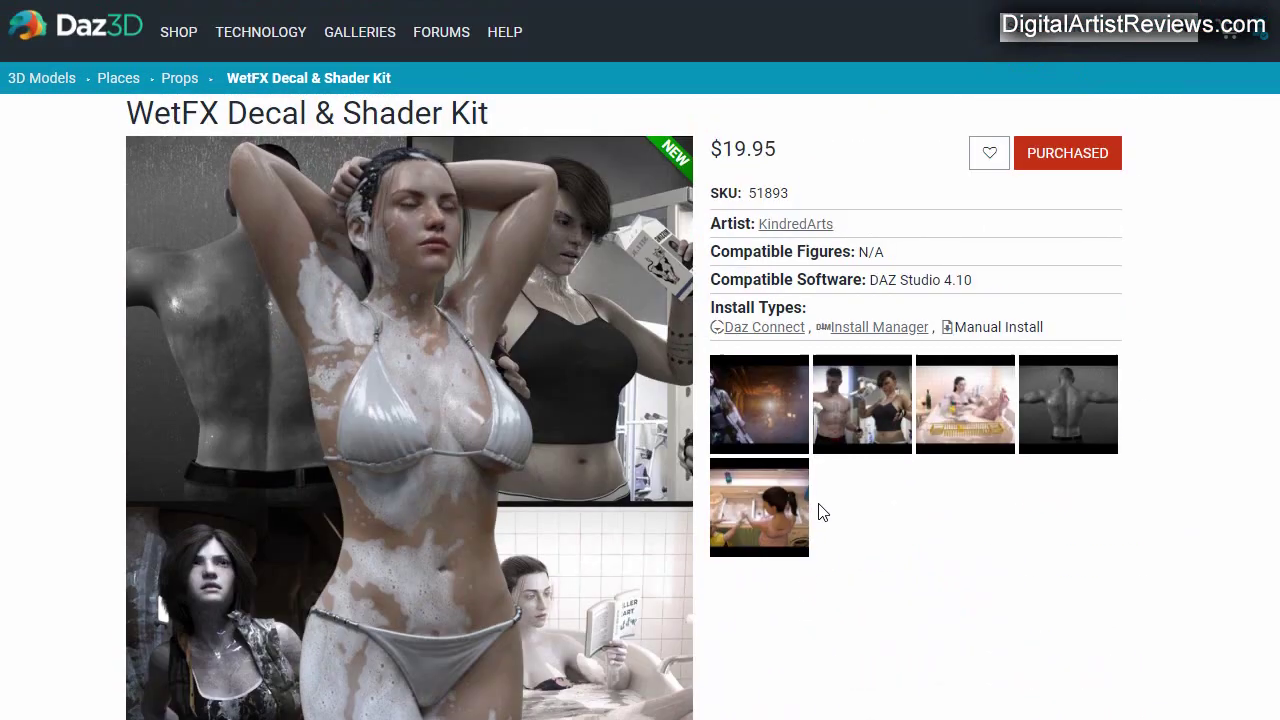
Step: View the first promo image full-screen, page through the rest to the kitchen sink image, and close the viewer
left_click(765, 410)
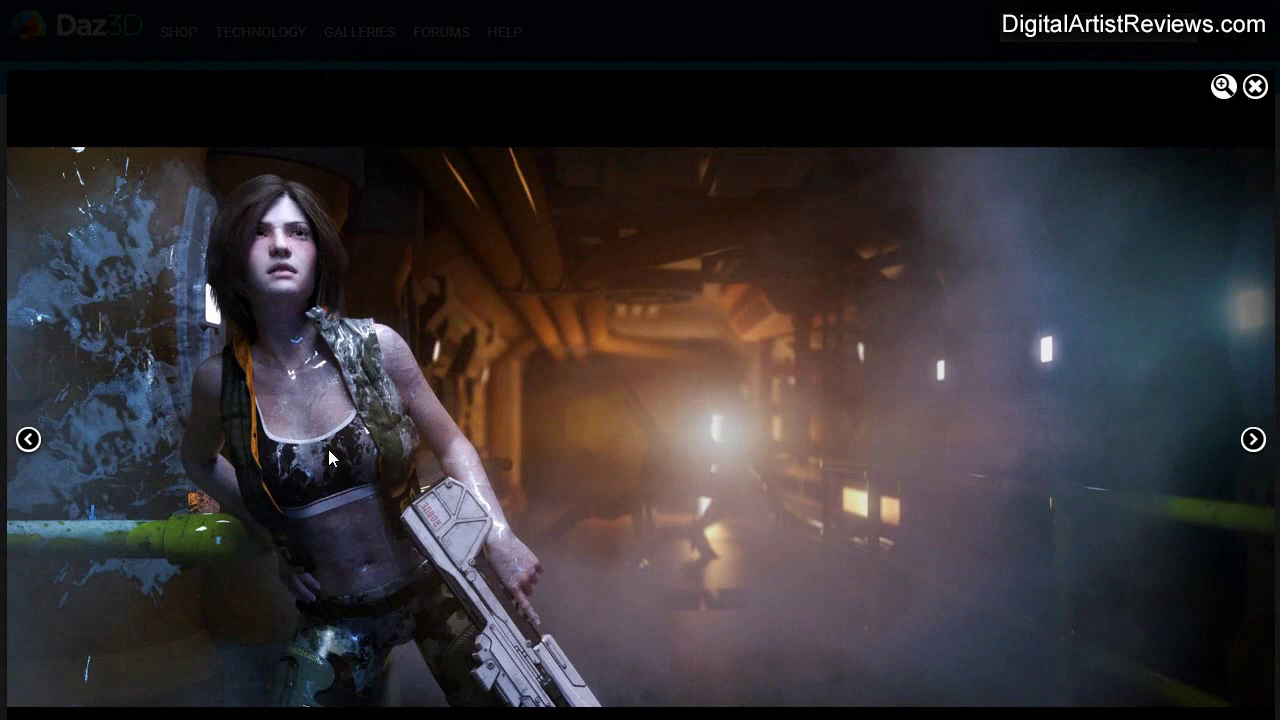
left_click(1253, 440)
left_click(1253, 440)
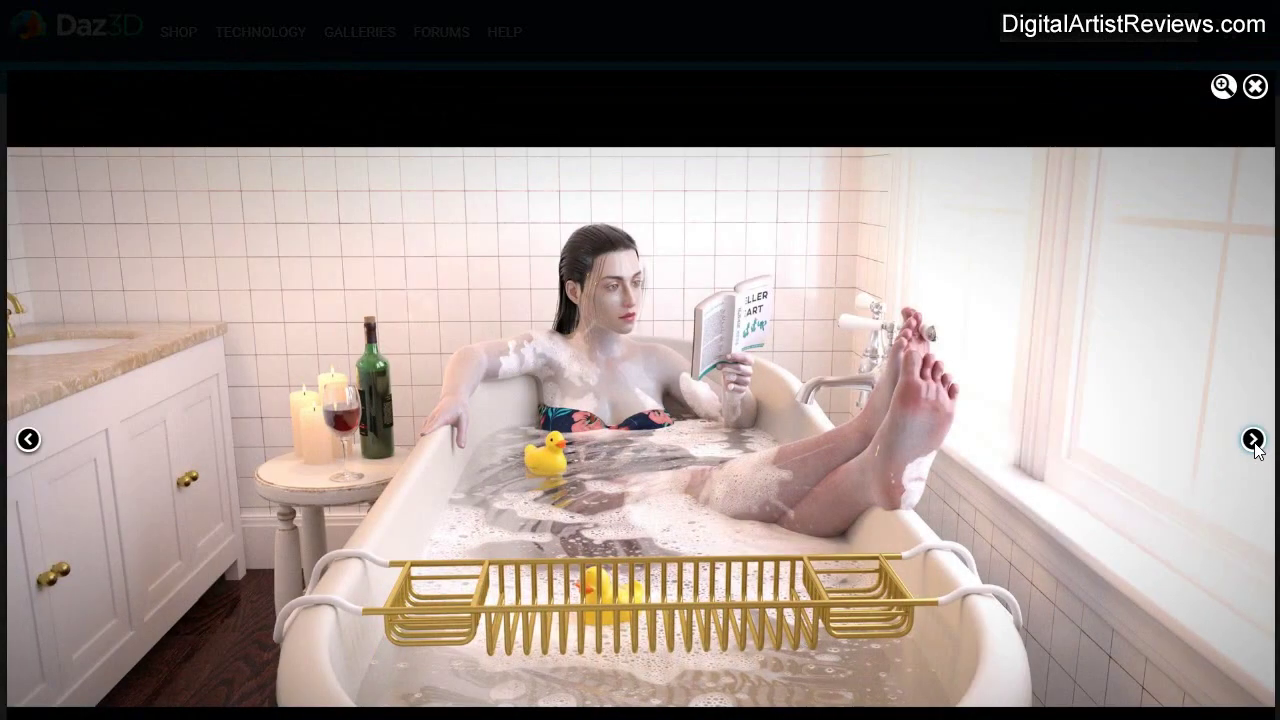
left_click(1254, 441)
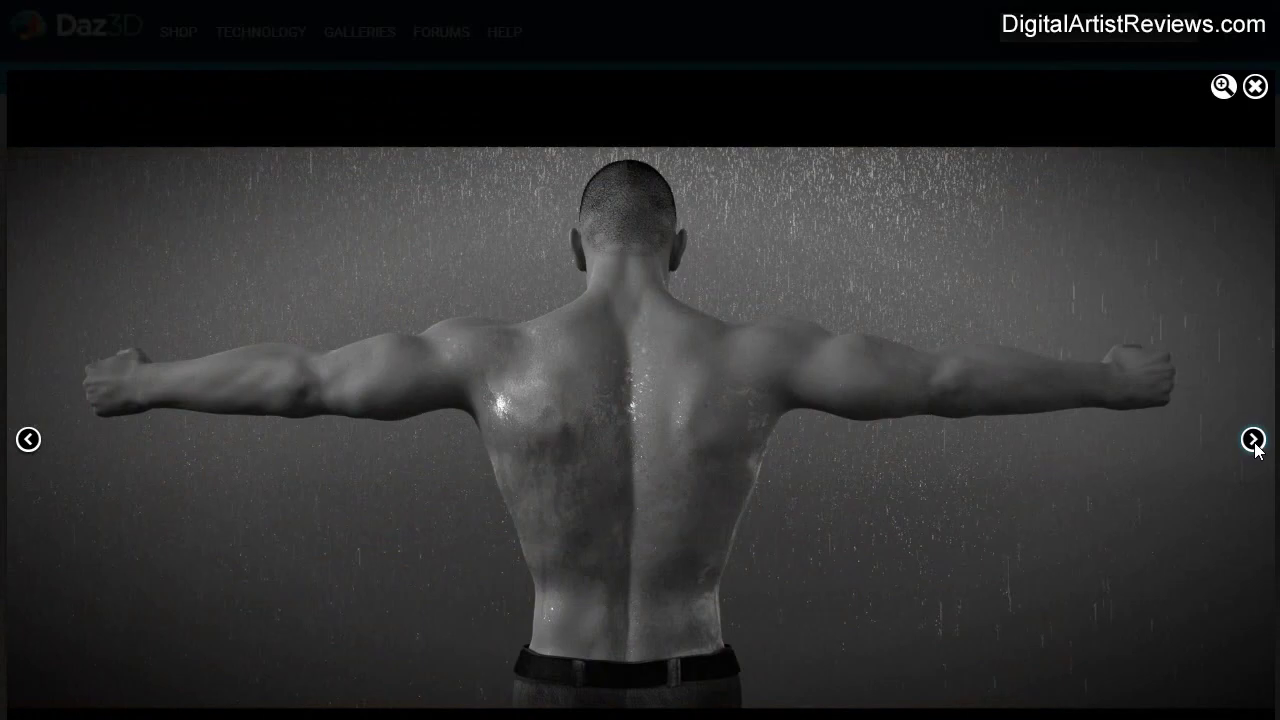
left_click(1254, 441)
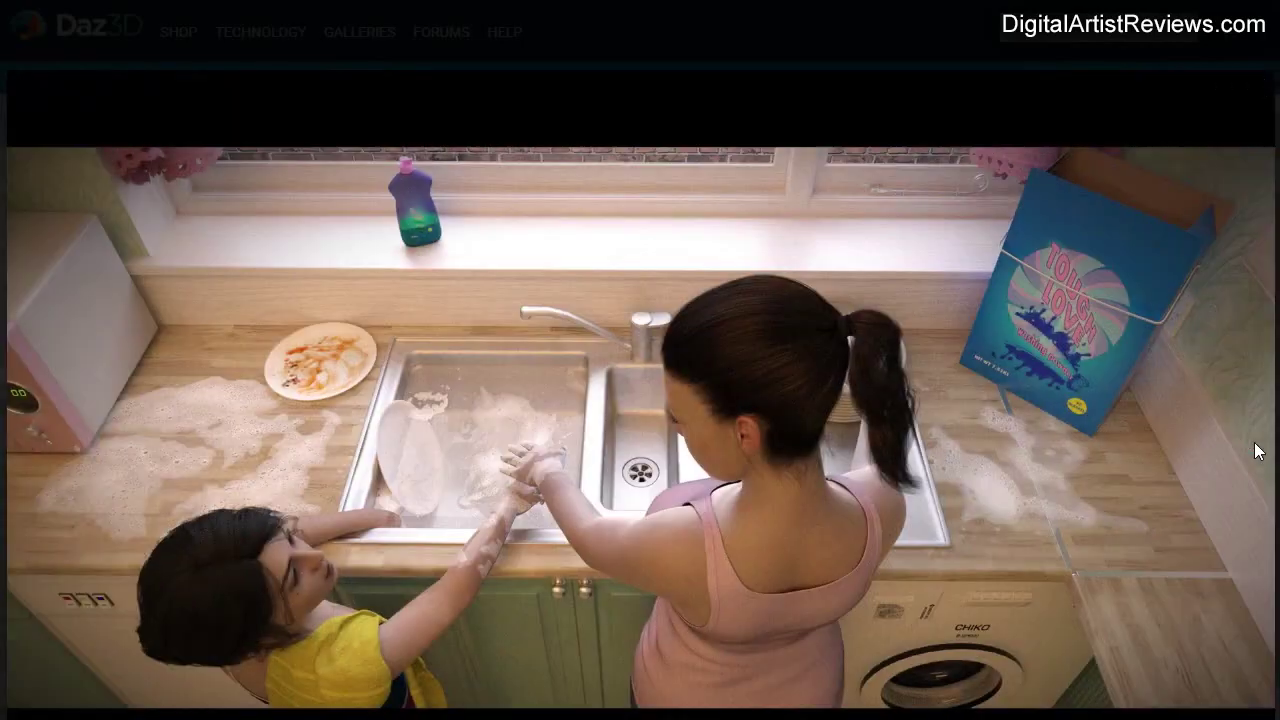
left_click(1255, 86)
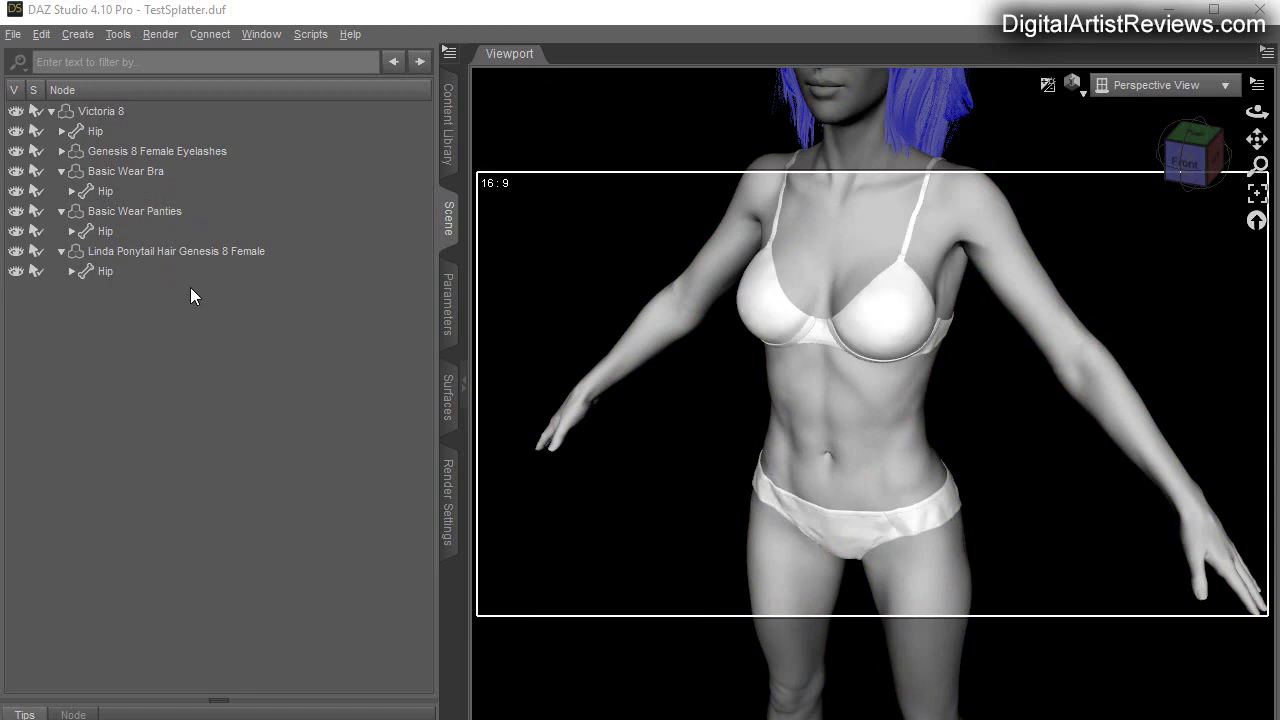
Step: Switch to the Content Library and scroll it sideways toward the parent folders
left_click(445, 129)
left_click_drag(376, 316, 85, 318)
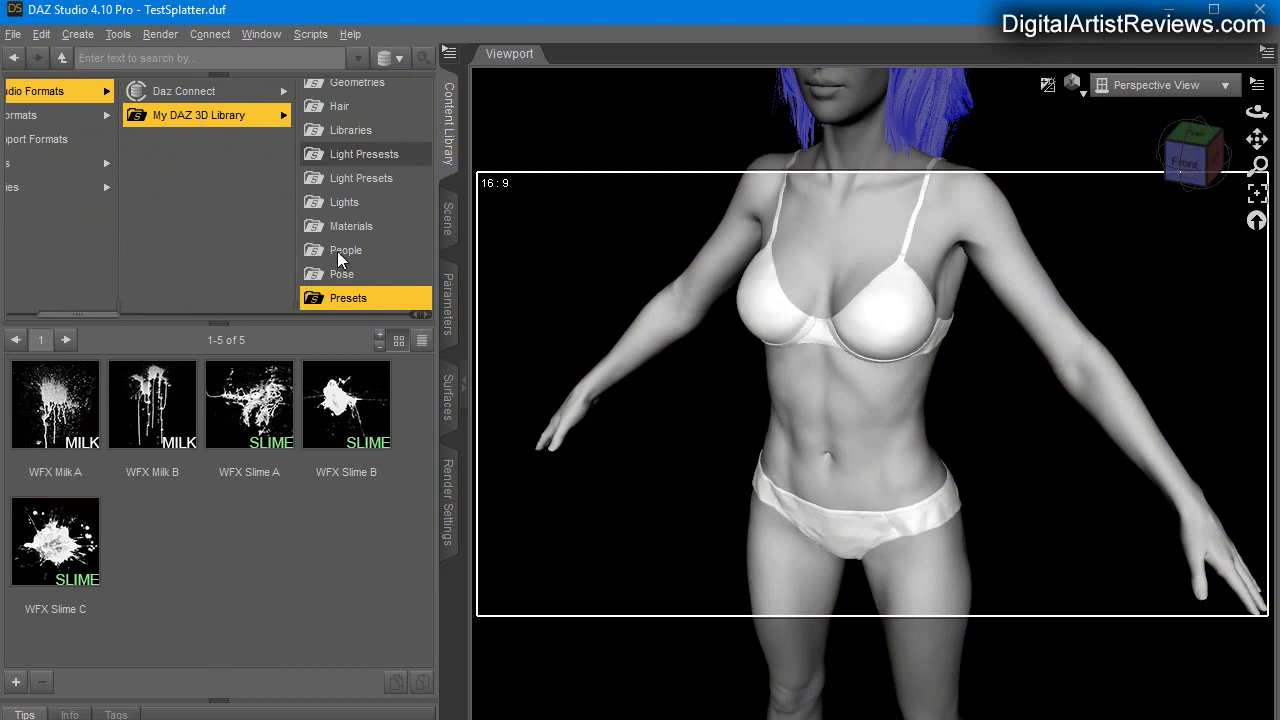
Step: Browse the Content Library to People > Genesis 8 Female > Materials
left_click_drag(100, 316, 251, 323)
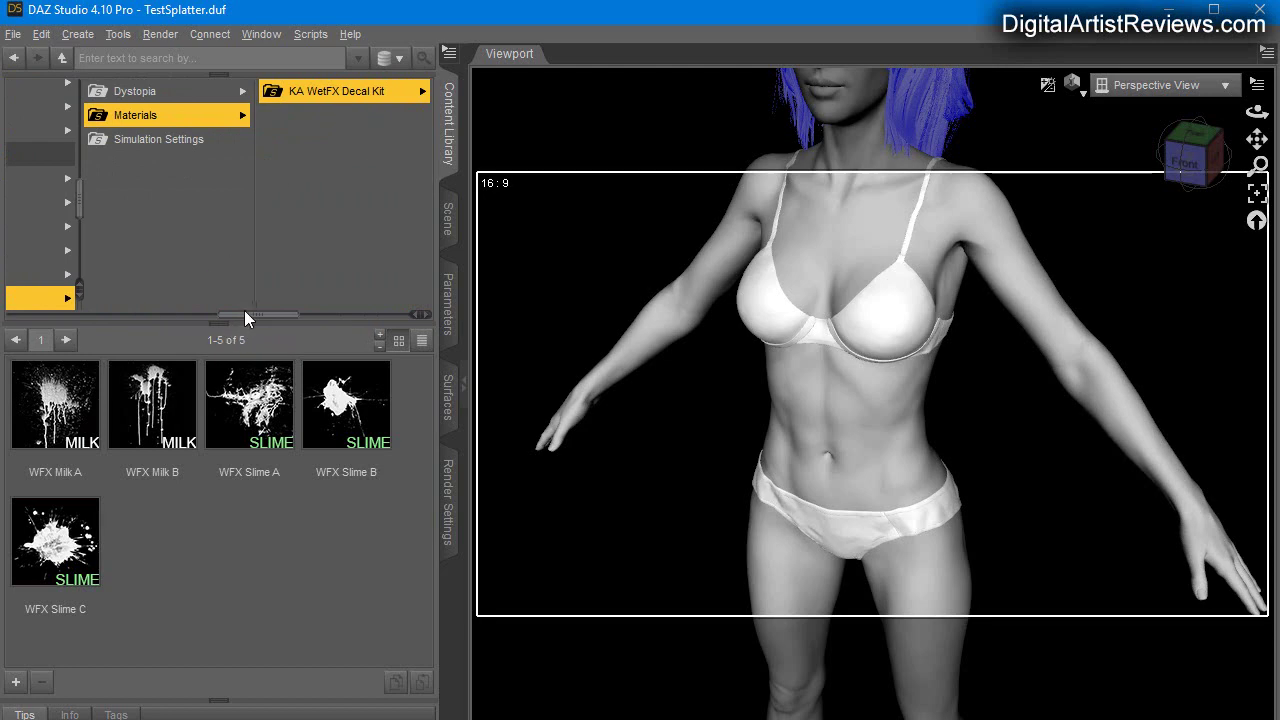
left_click_drag(246, 319, 147, 328)
left_click(141, 251)
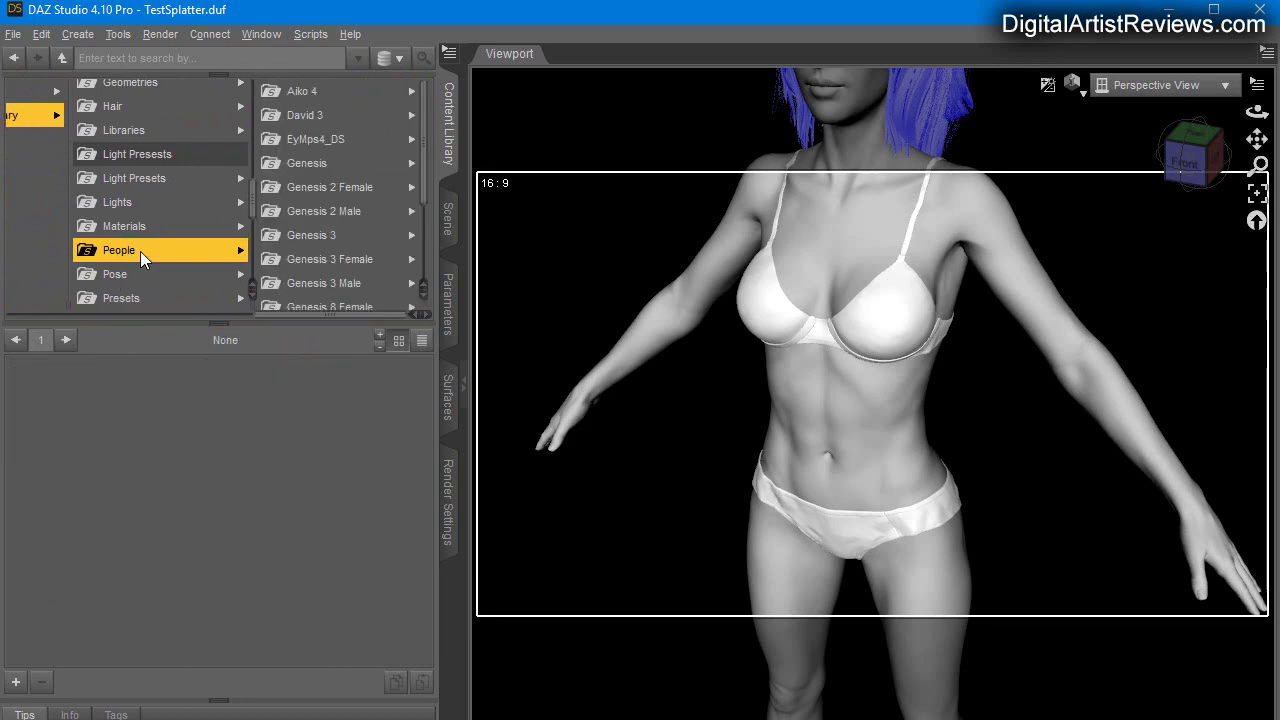
scroll(319, 264, "down", 2)
scroll(319, 264, "down", 1)
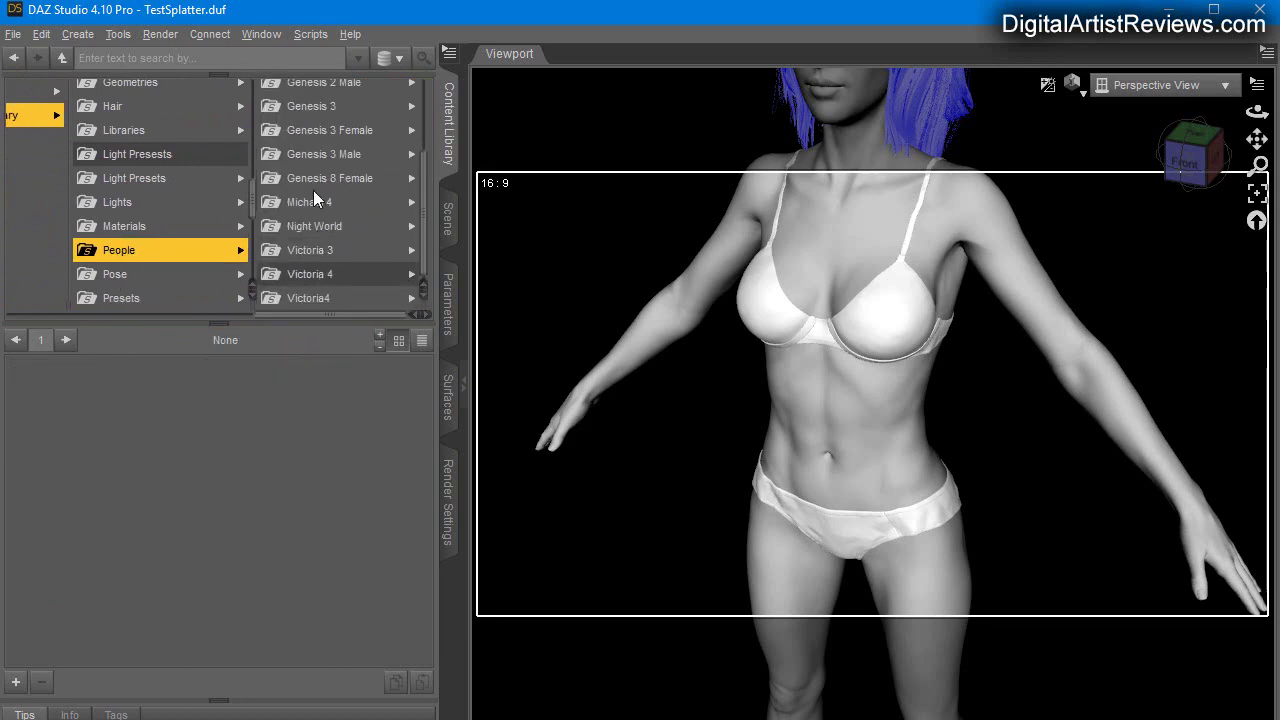
left_click(312, 181)
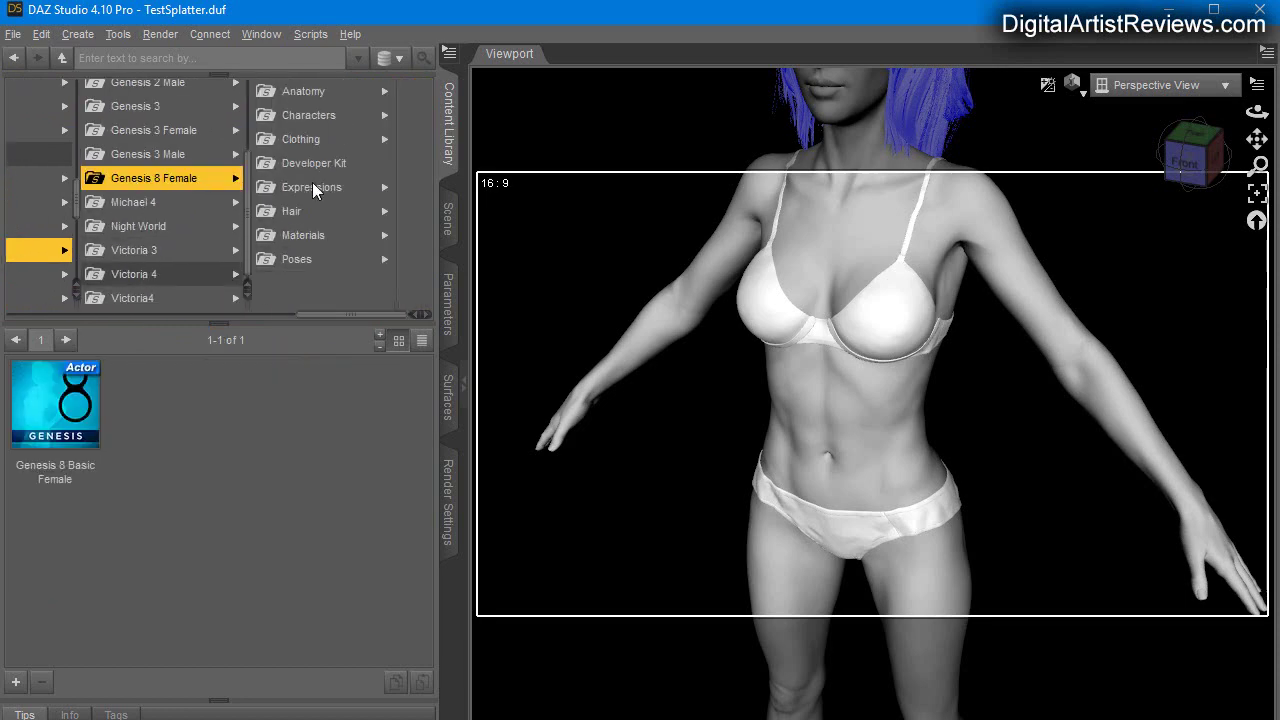
left_click(289, 237)
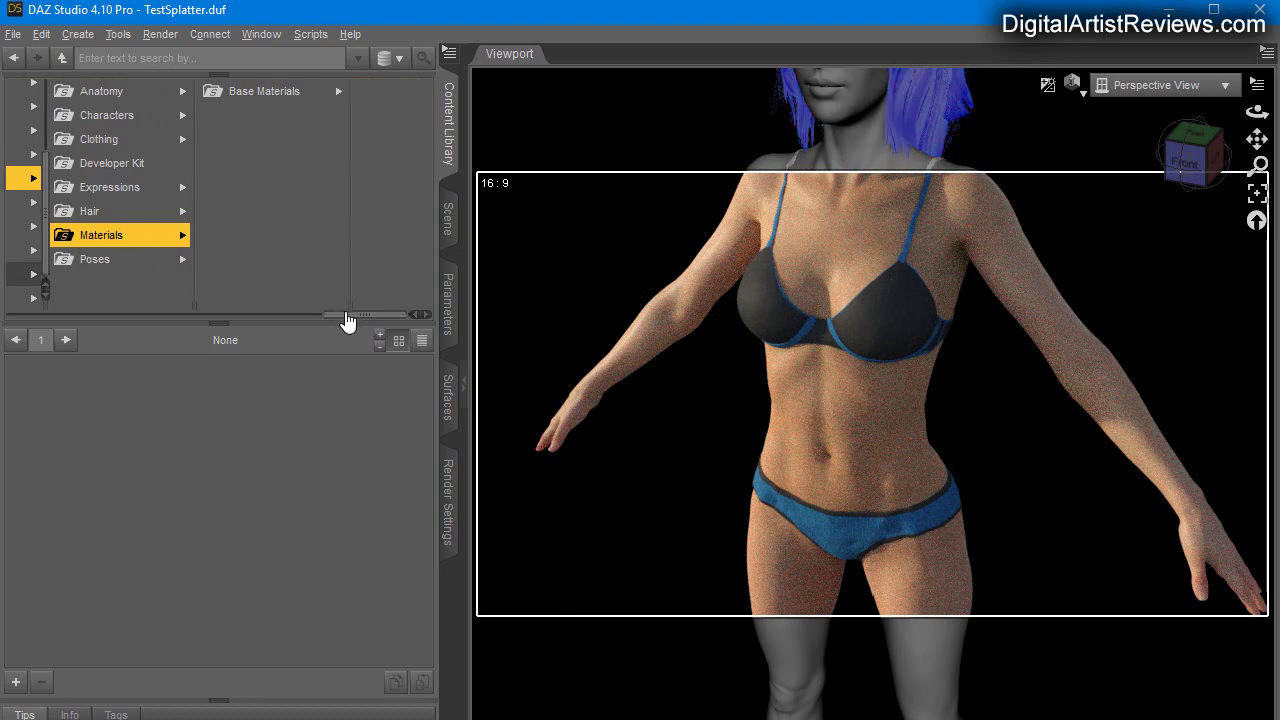
Step: Navigate to Presets > Materials > KA WetFX Decal Kit
left_click_drag(347, 316, 300, 318)
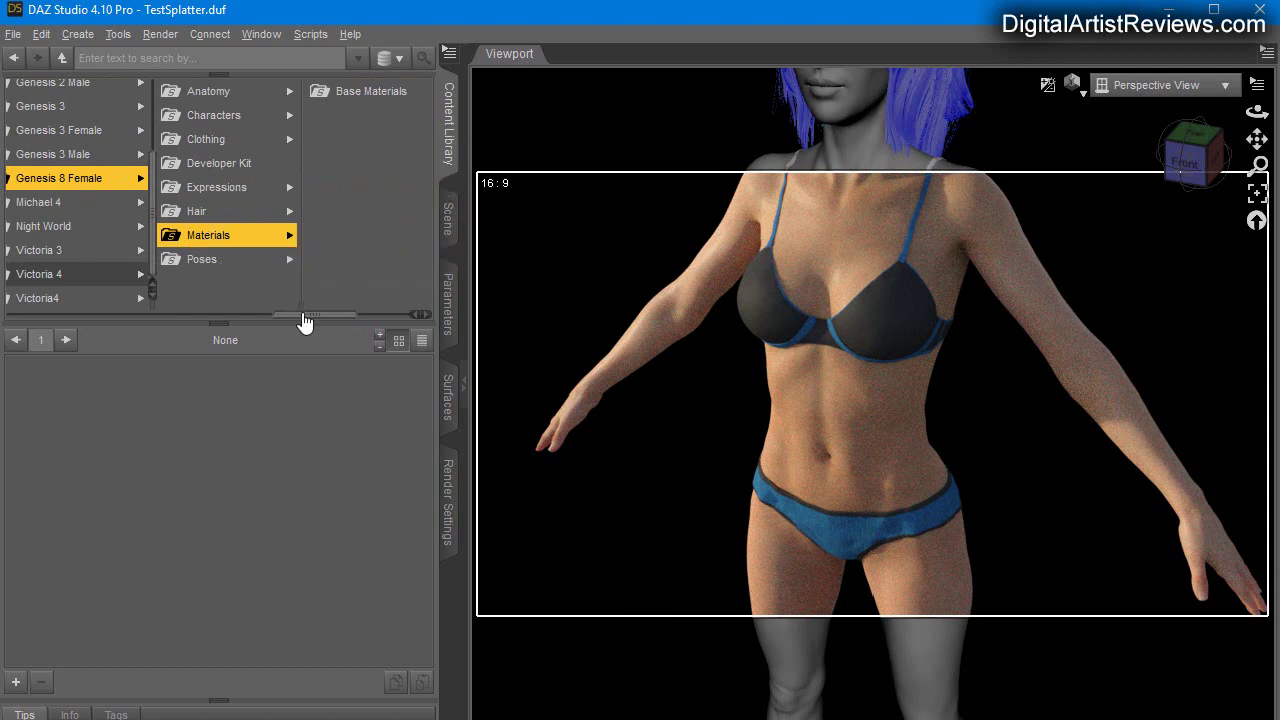
left_click_drag(305, 317, 203, 322)
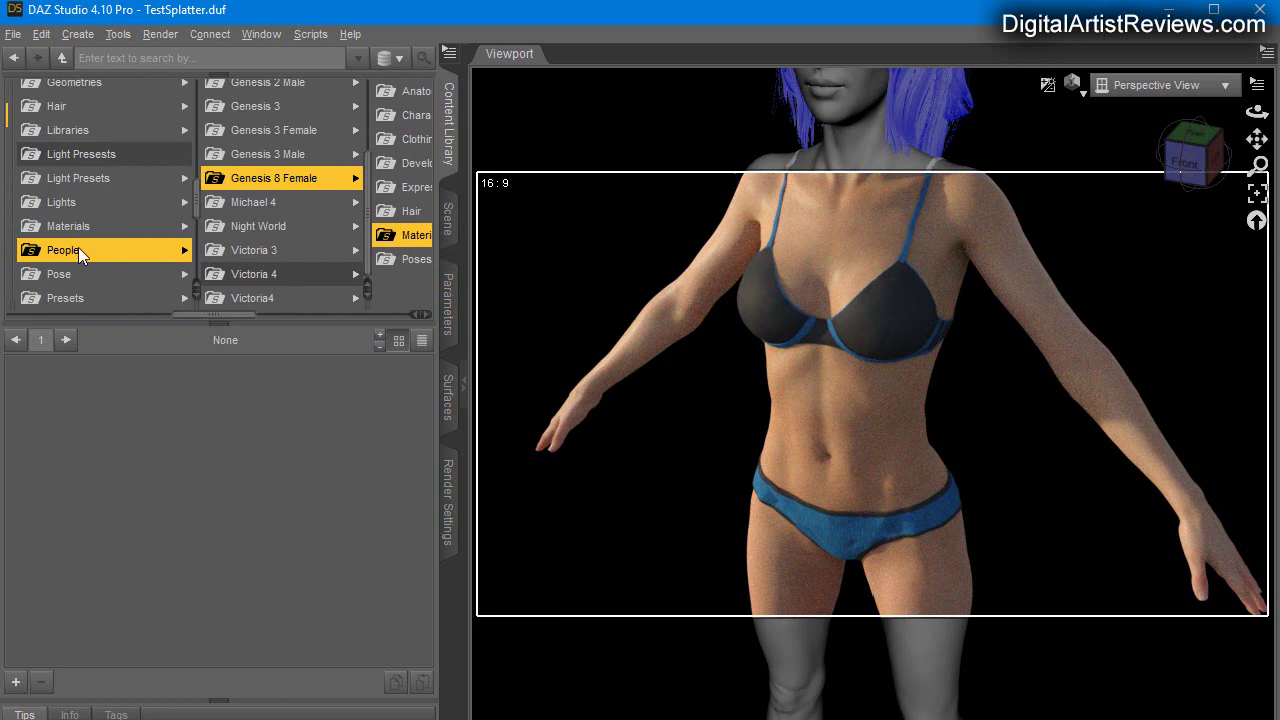
left_click(63, 297)
left_click(252, 118)
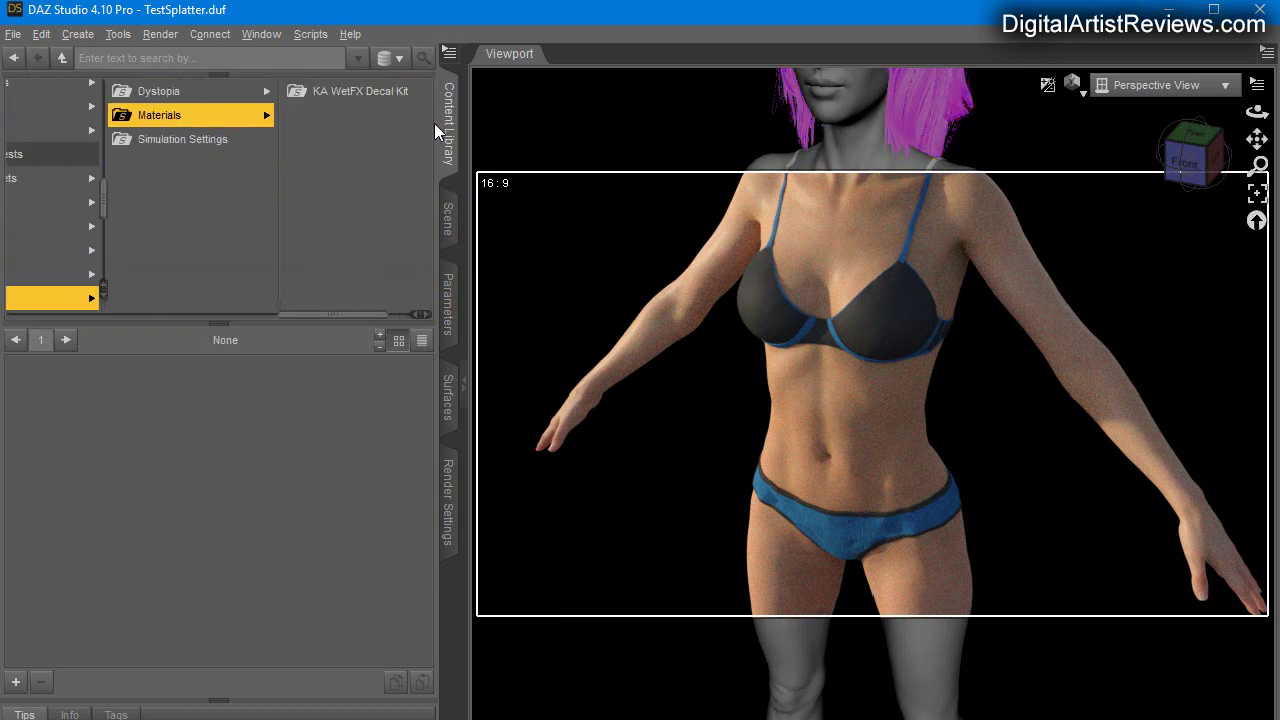
left_click(370, 91)
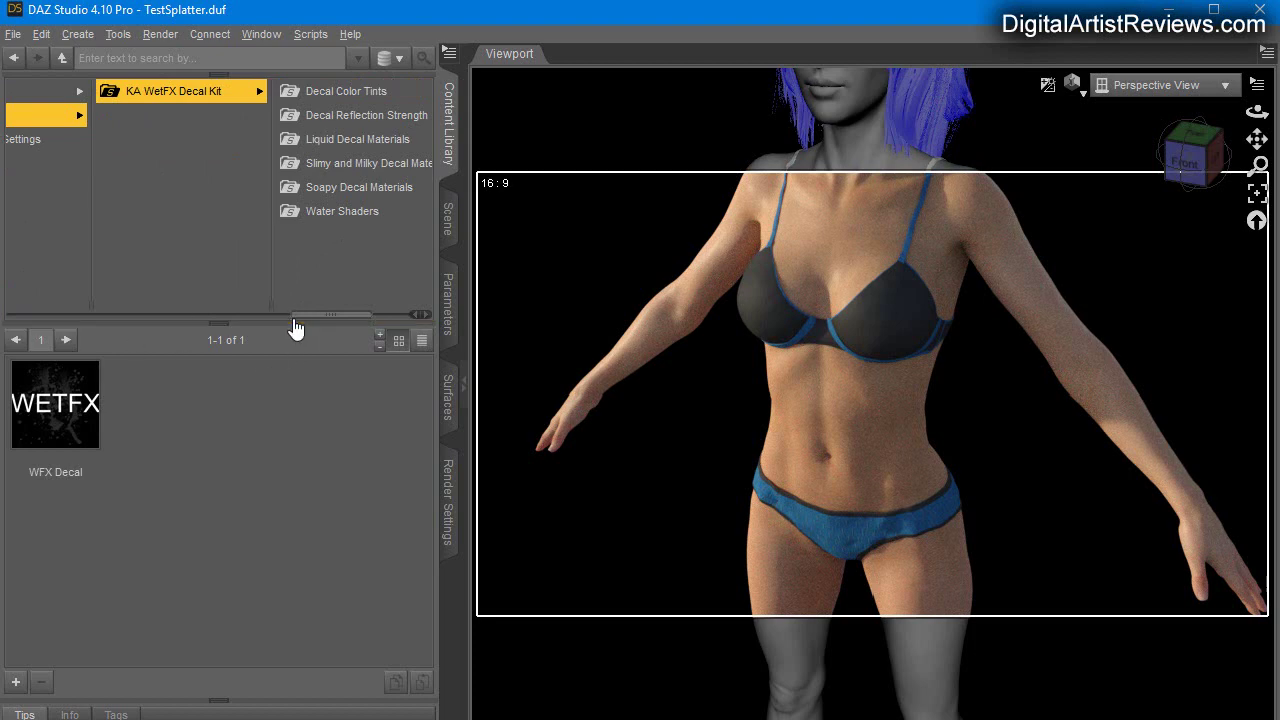
Step: Create a custom action from the WFX Decal preset and check it in the Scripts menu
right_click(72, 406)
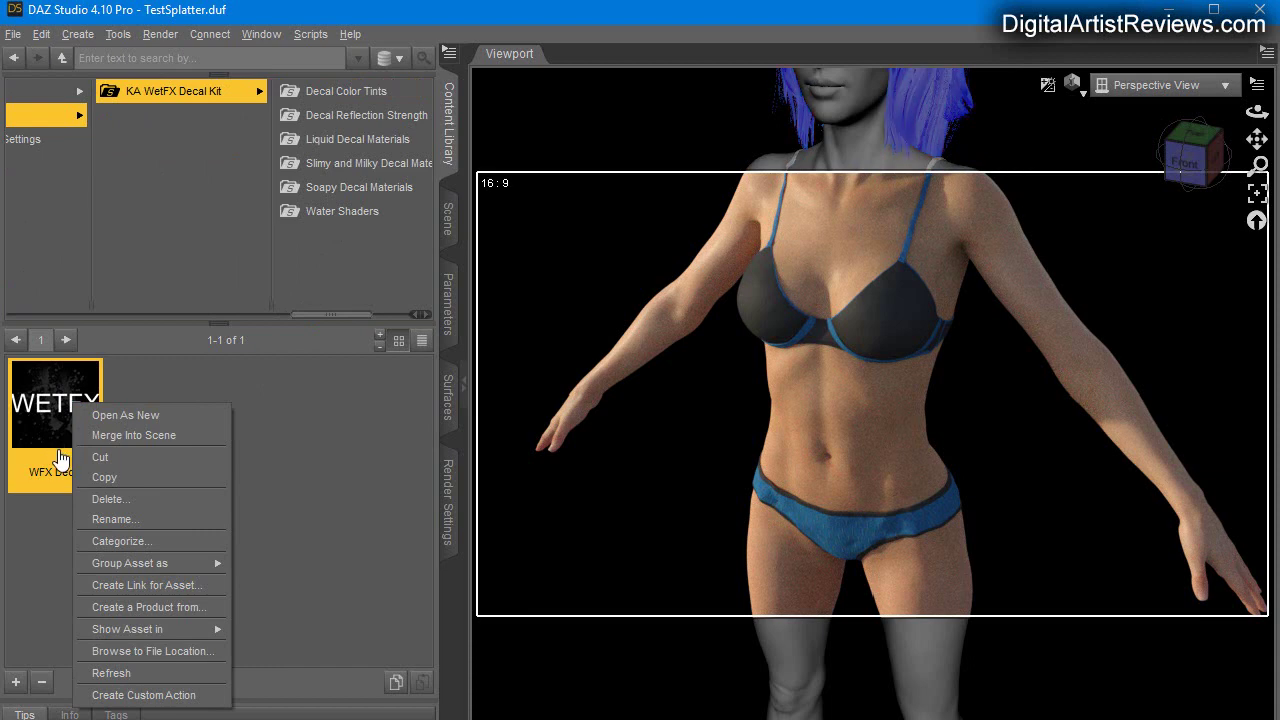
left_click(143, 695)
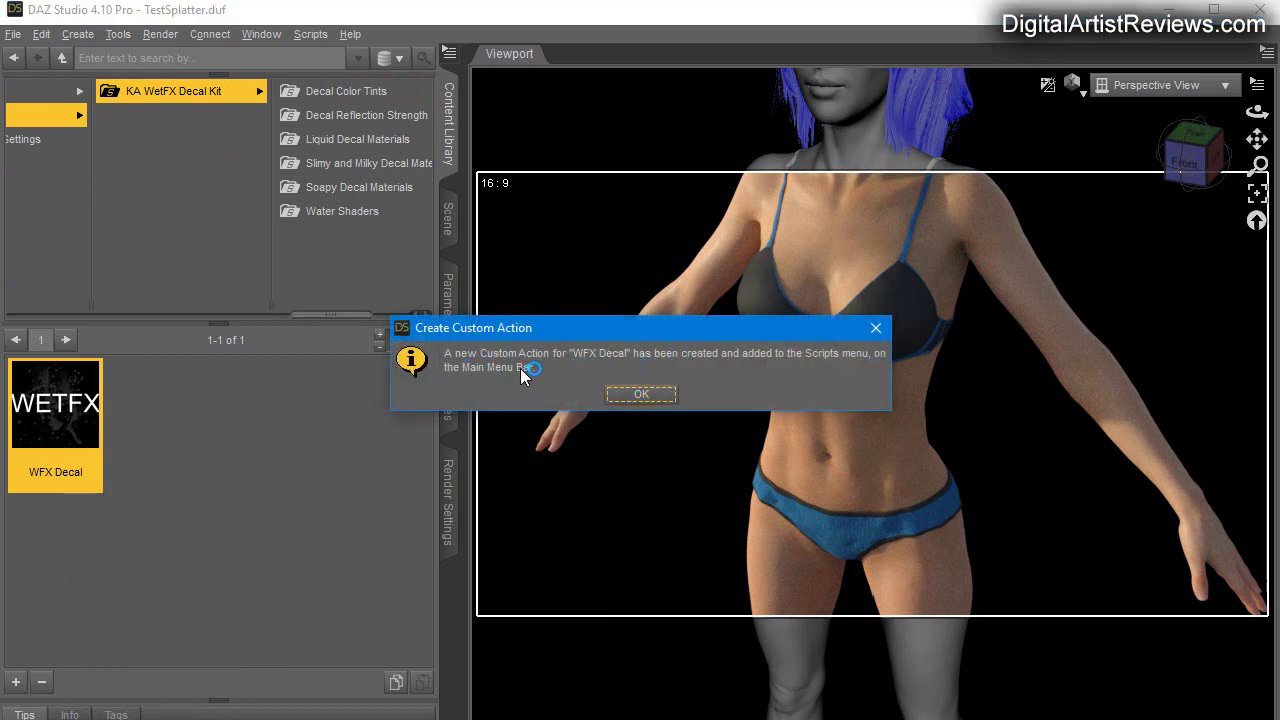
left_click(641, 394)
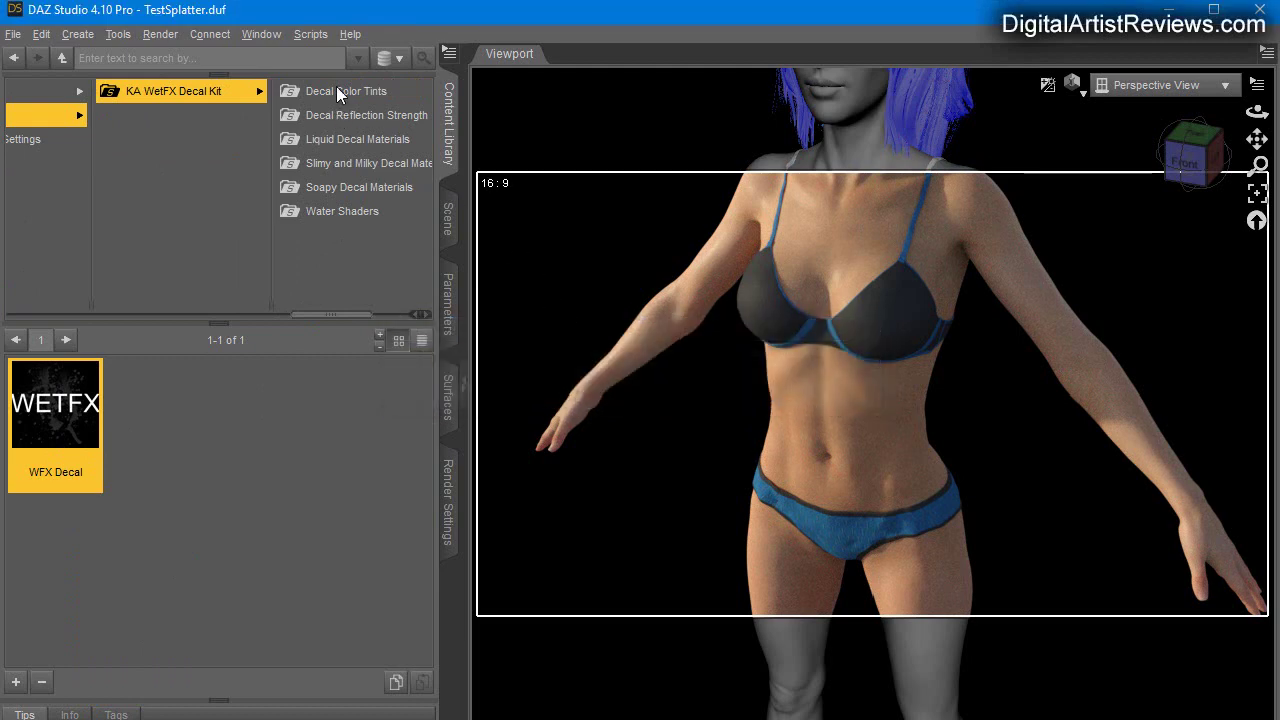
left_click(276, 34)
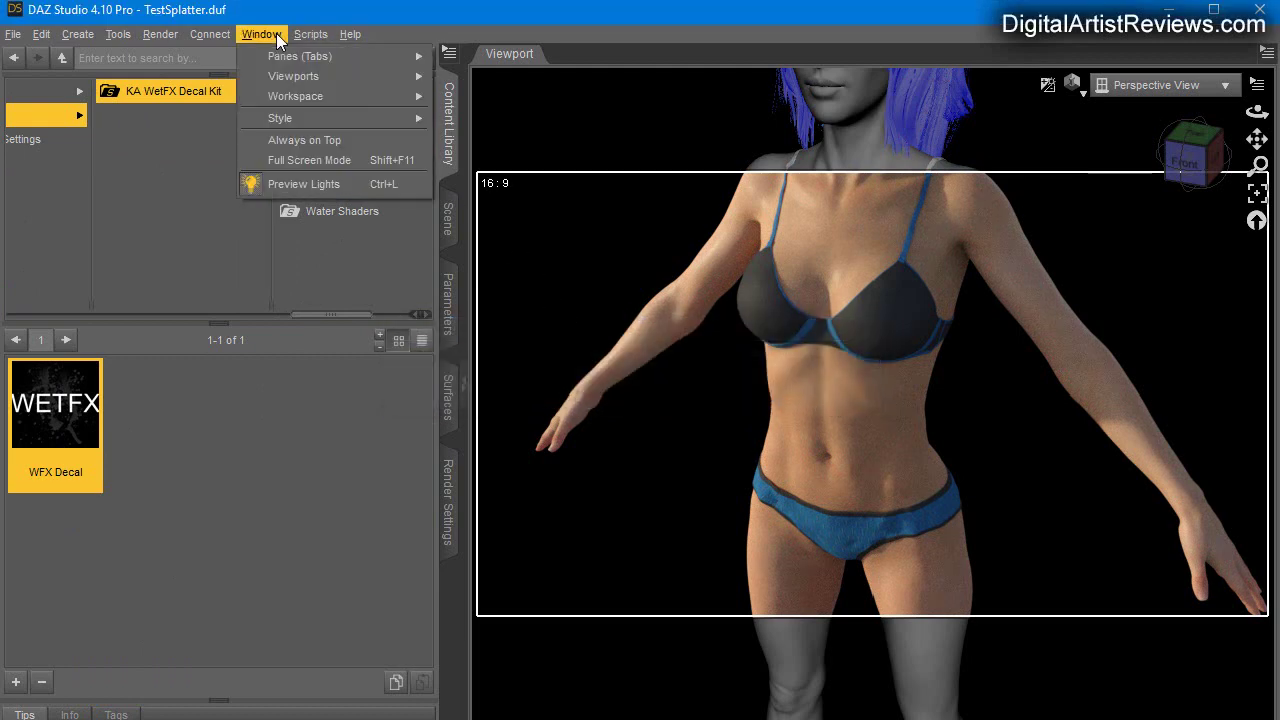
mouse_move(293, 36)
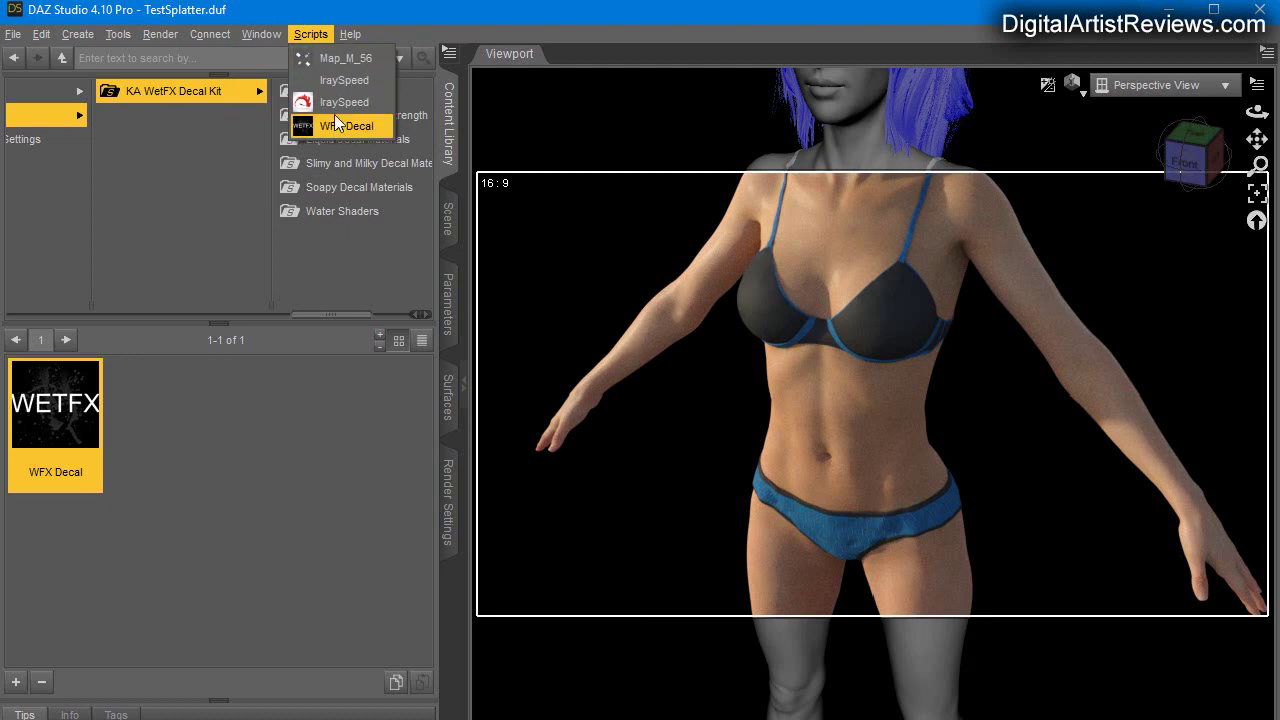
left_click(279, 177)
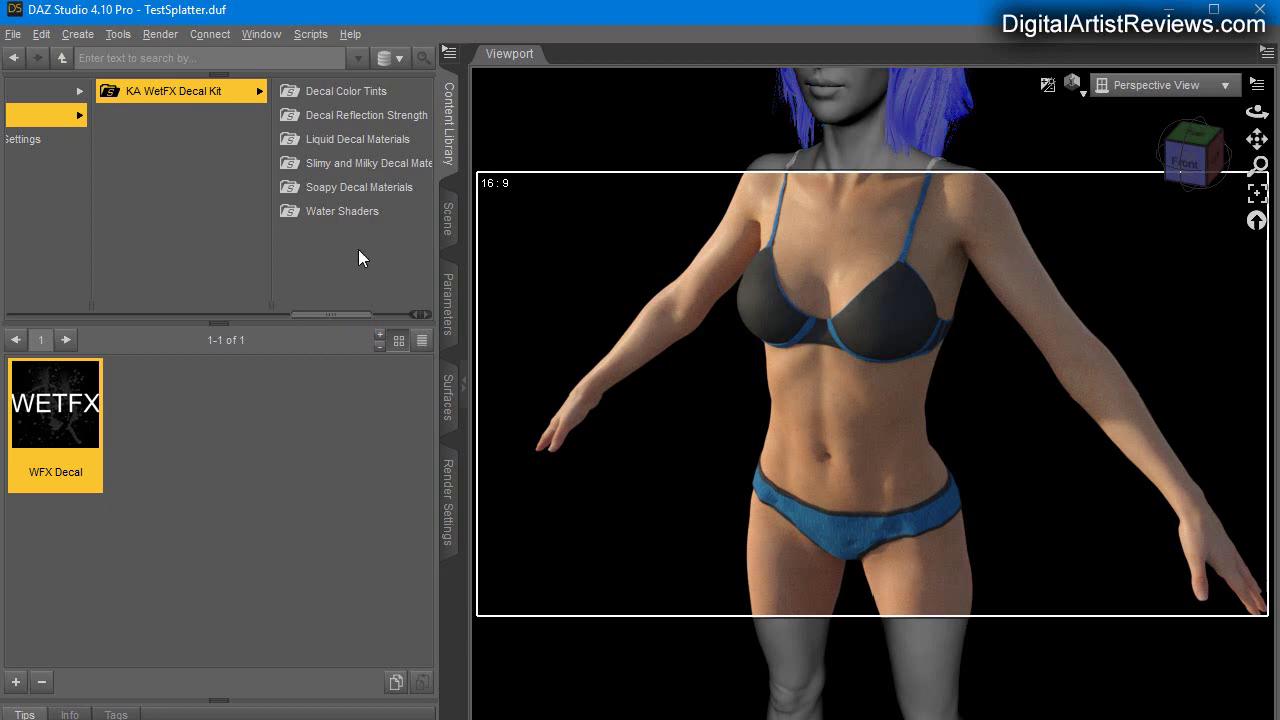
Step: Scroll the Content Library, then return to the Scene node list
left_click_drag(337, 323, 360, 323)
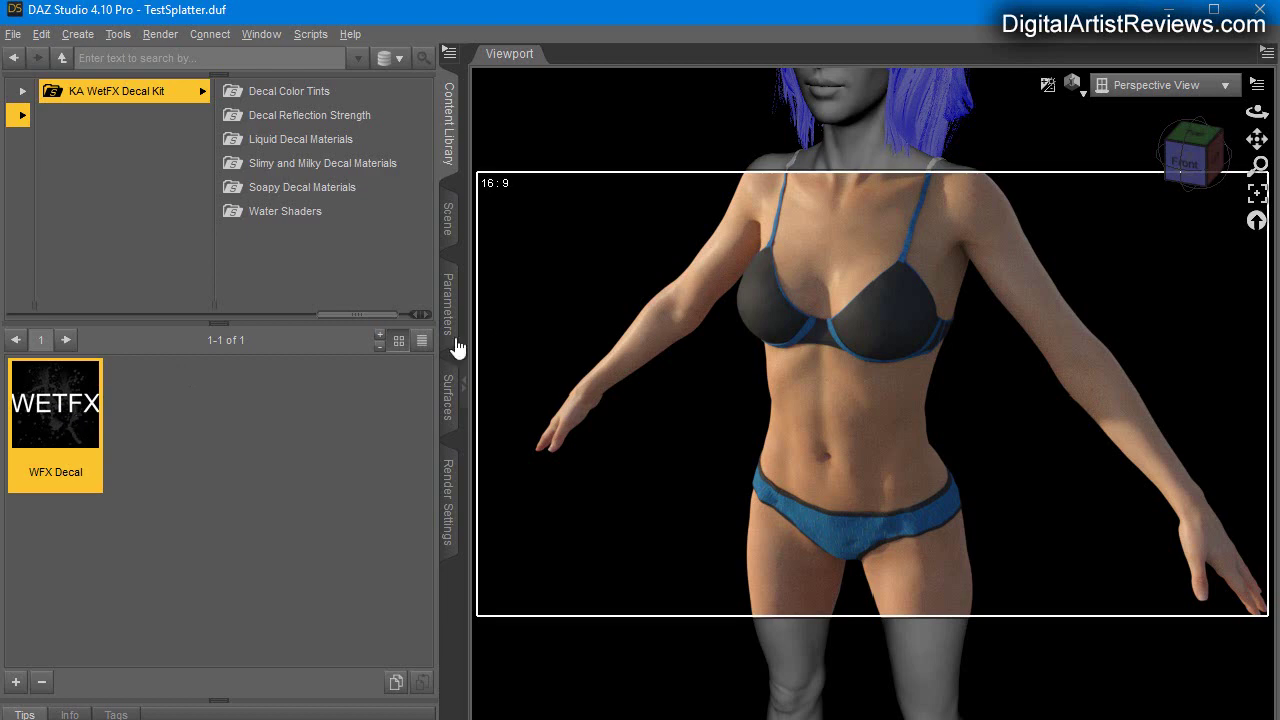
left_click(450, 212)
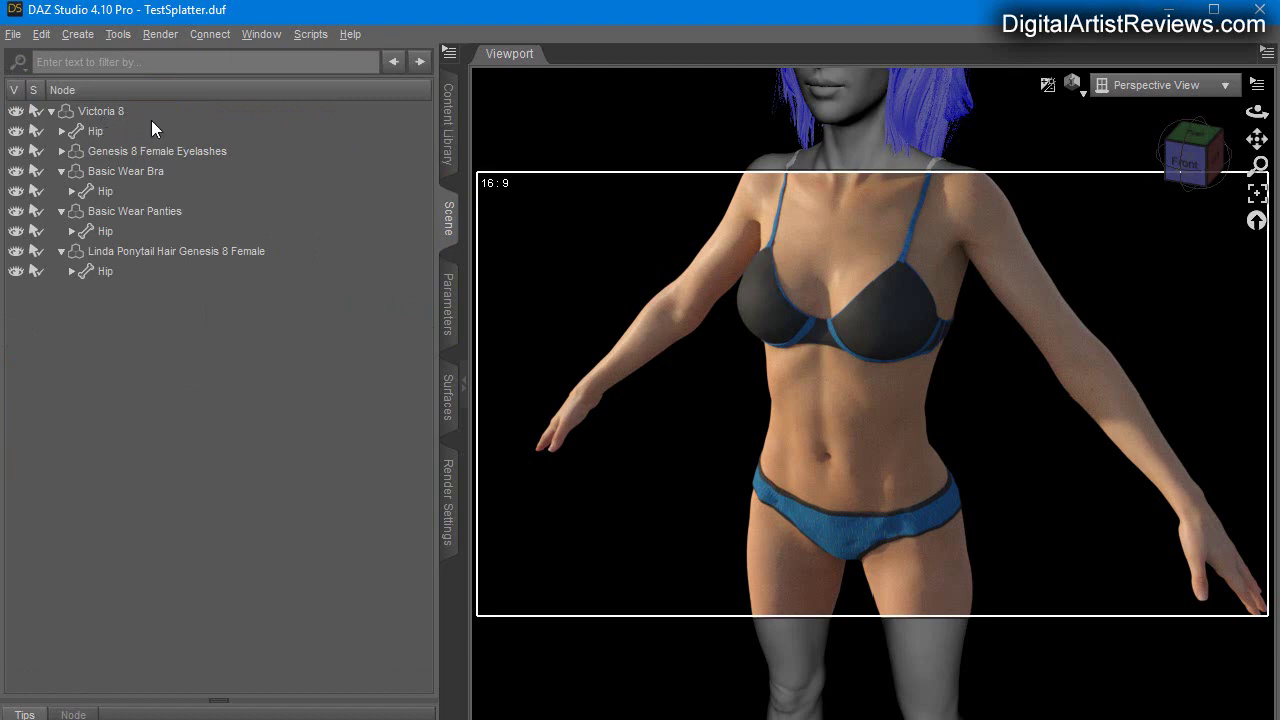
Step: Select Victoria 8 and load the WFX Decal preset onto her from the KA WetFX Decal Kit
left_click(101, 112)
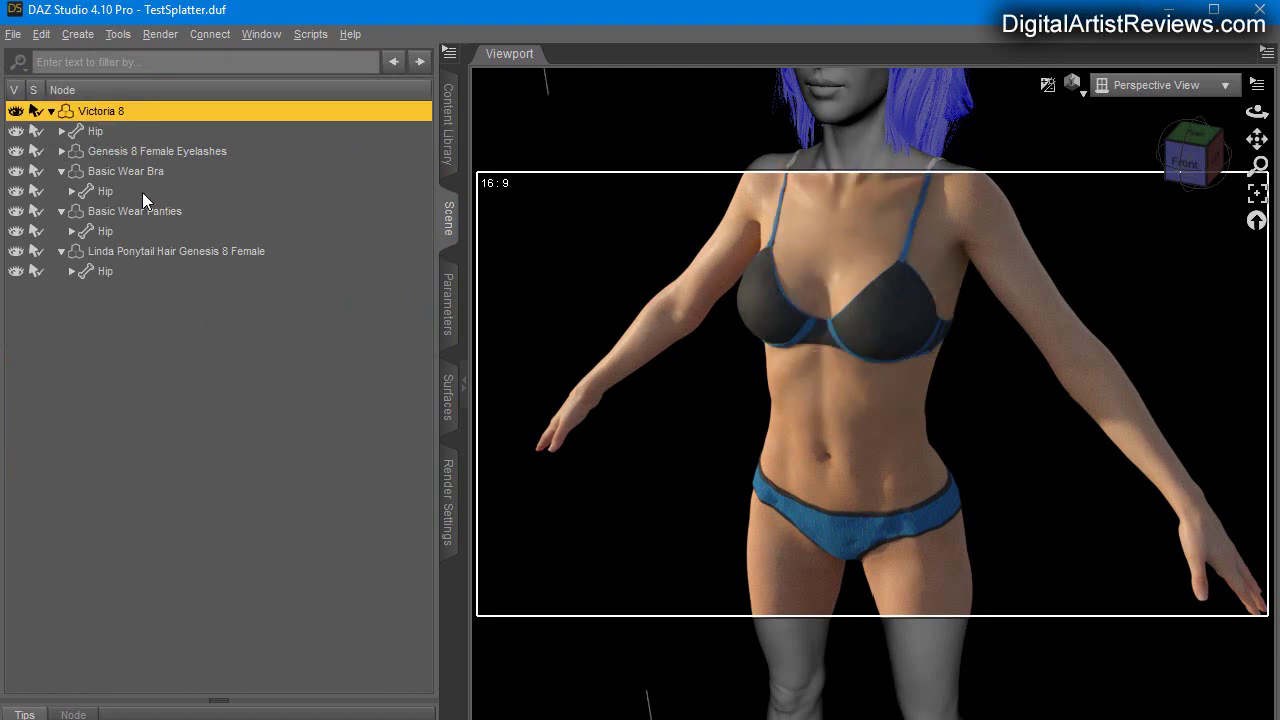
left_click(447, 125)
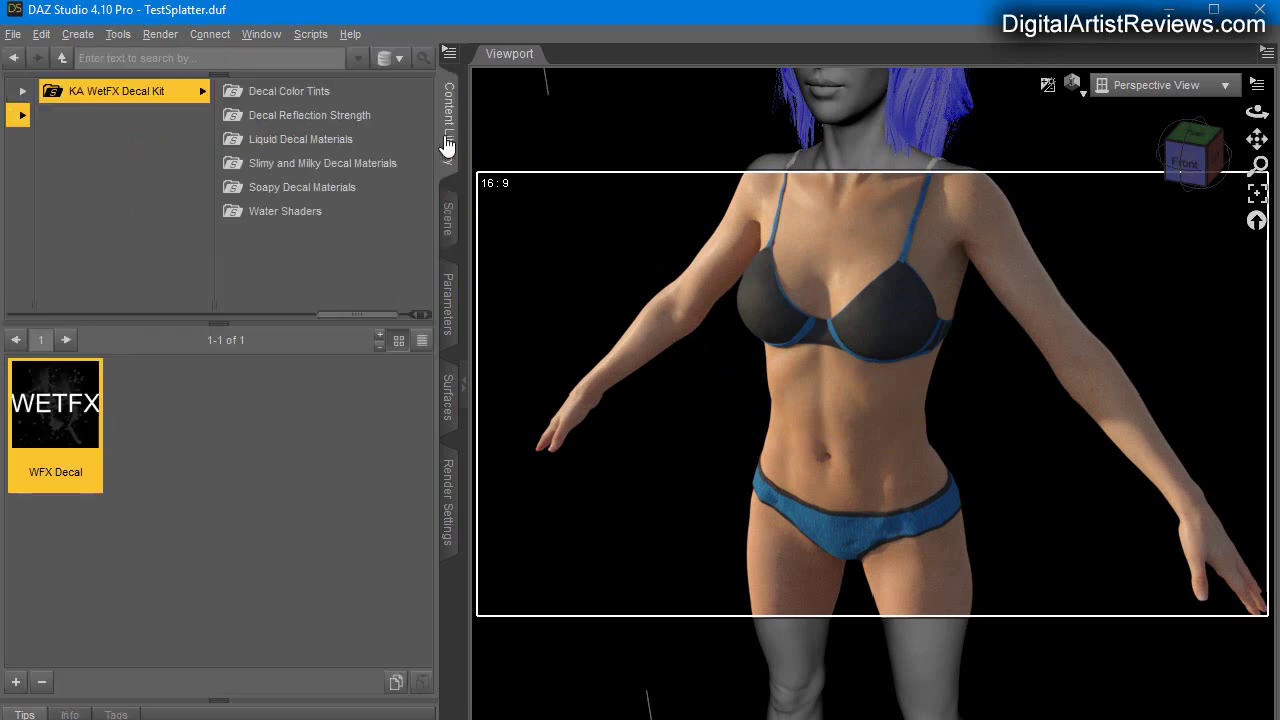
double_click(43, 415)
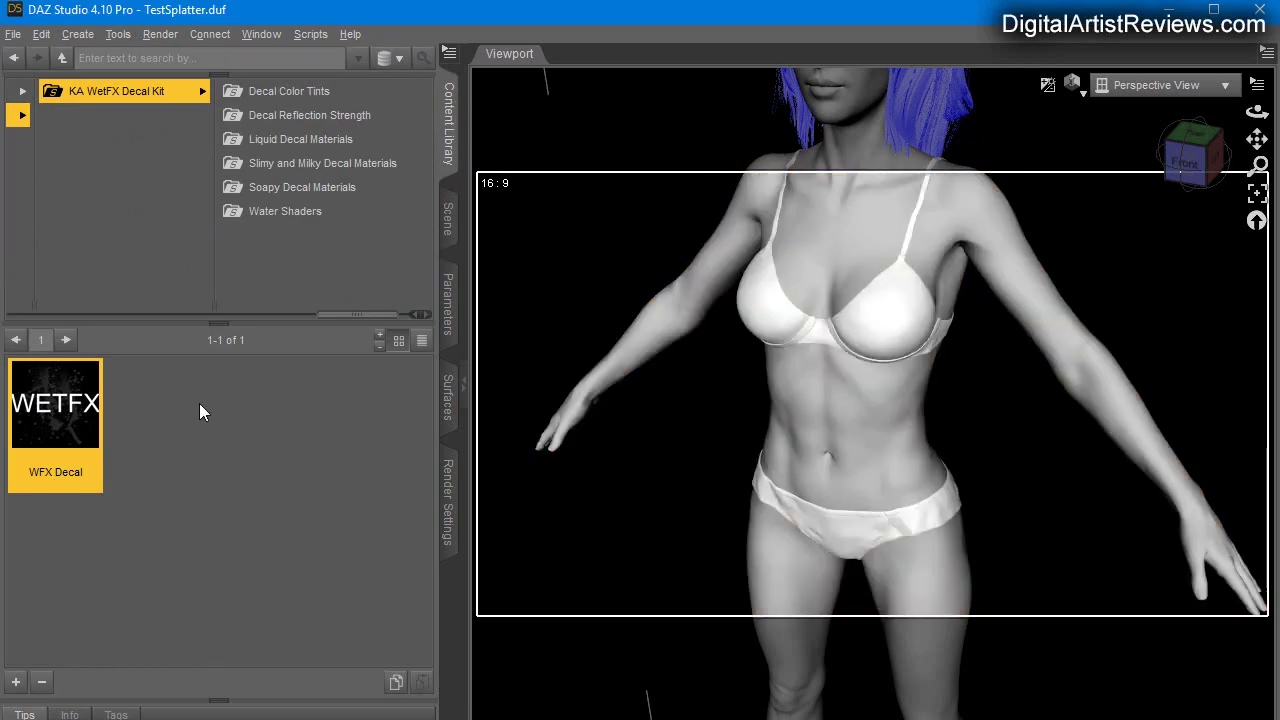
left_click(447, 237)
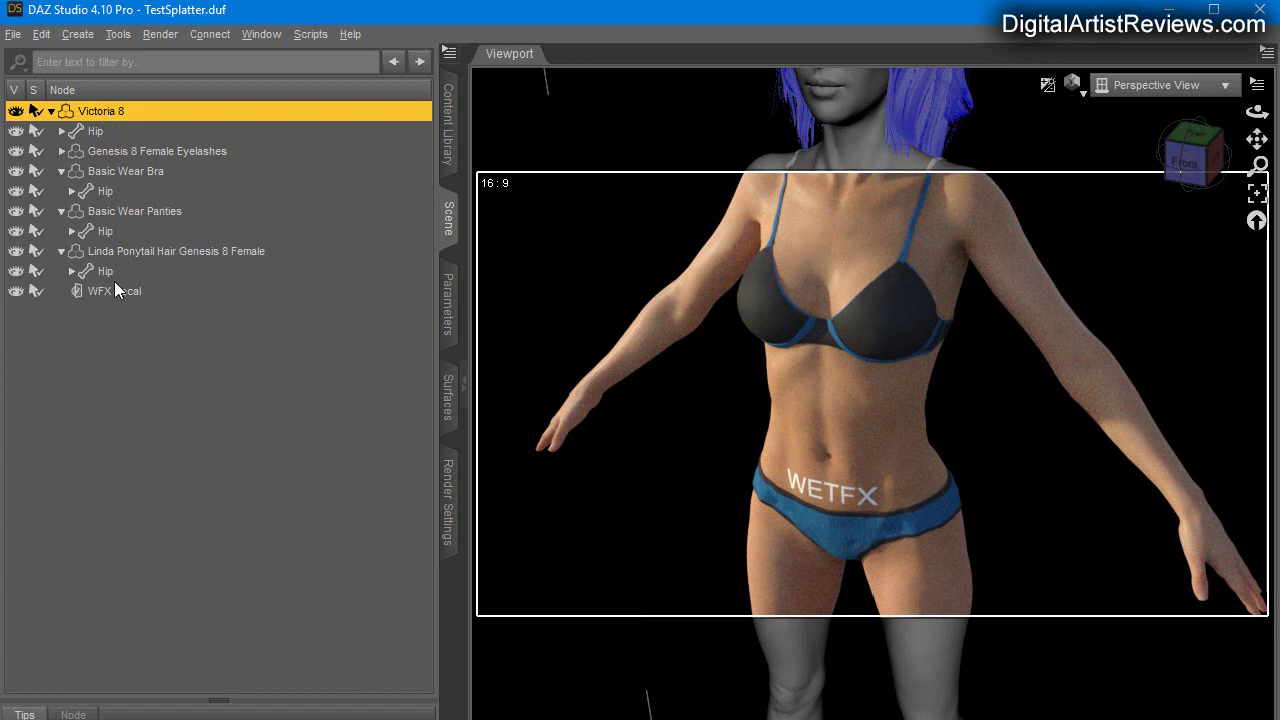
left_click_drag(116, 290, 137, 167)
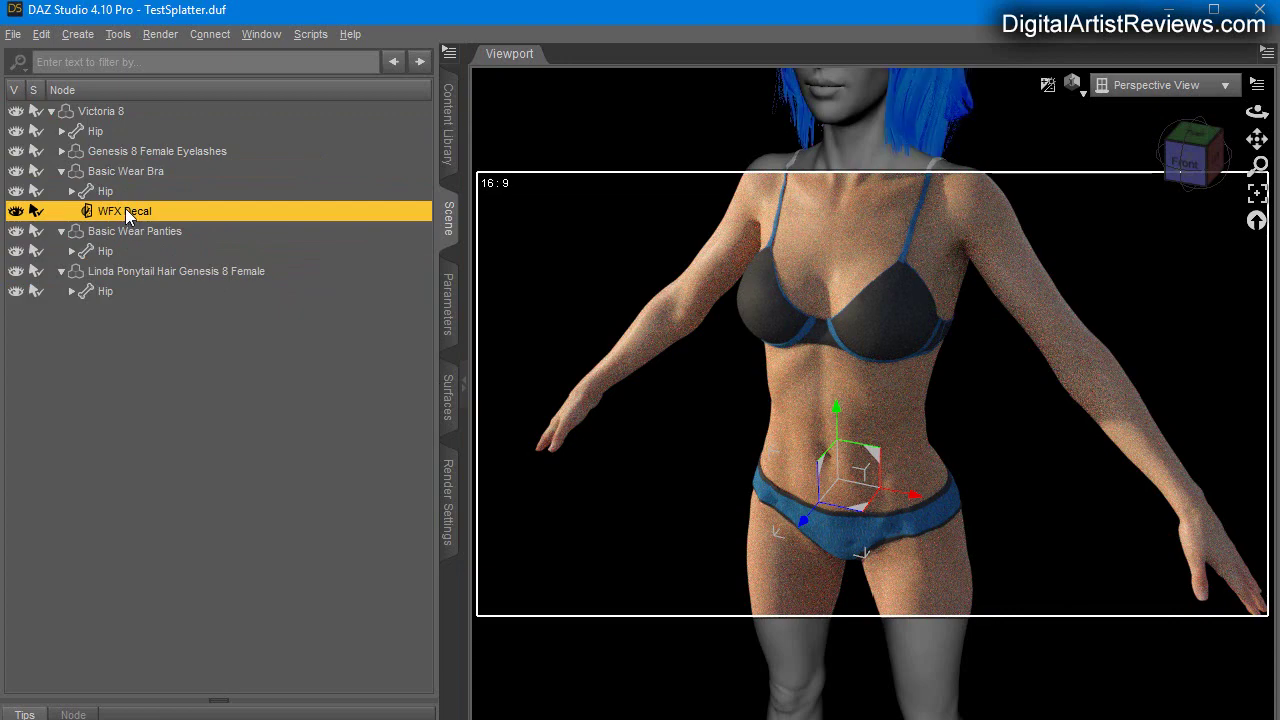
left_click_drag(126, 209, 116, 111)
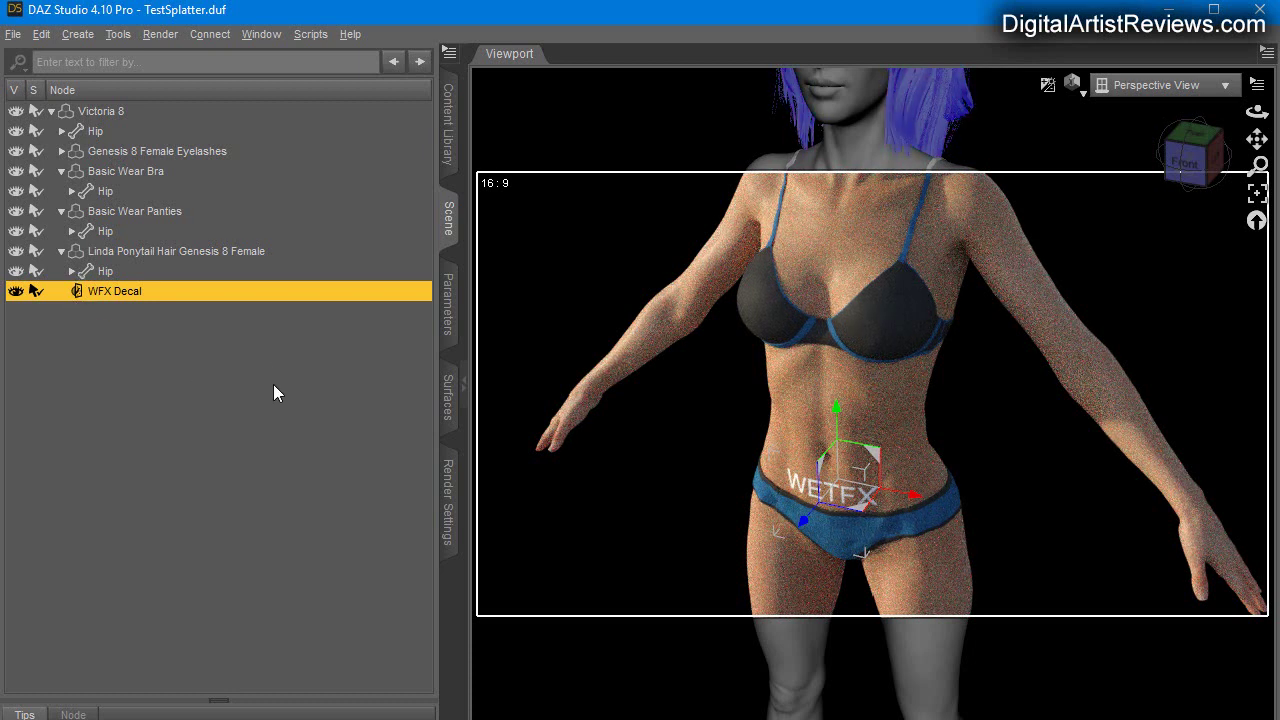
Step: Open the decal's Front surface and experiment with its horizontal and vertical tiling and offset sliders
left_click(451, 400)
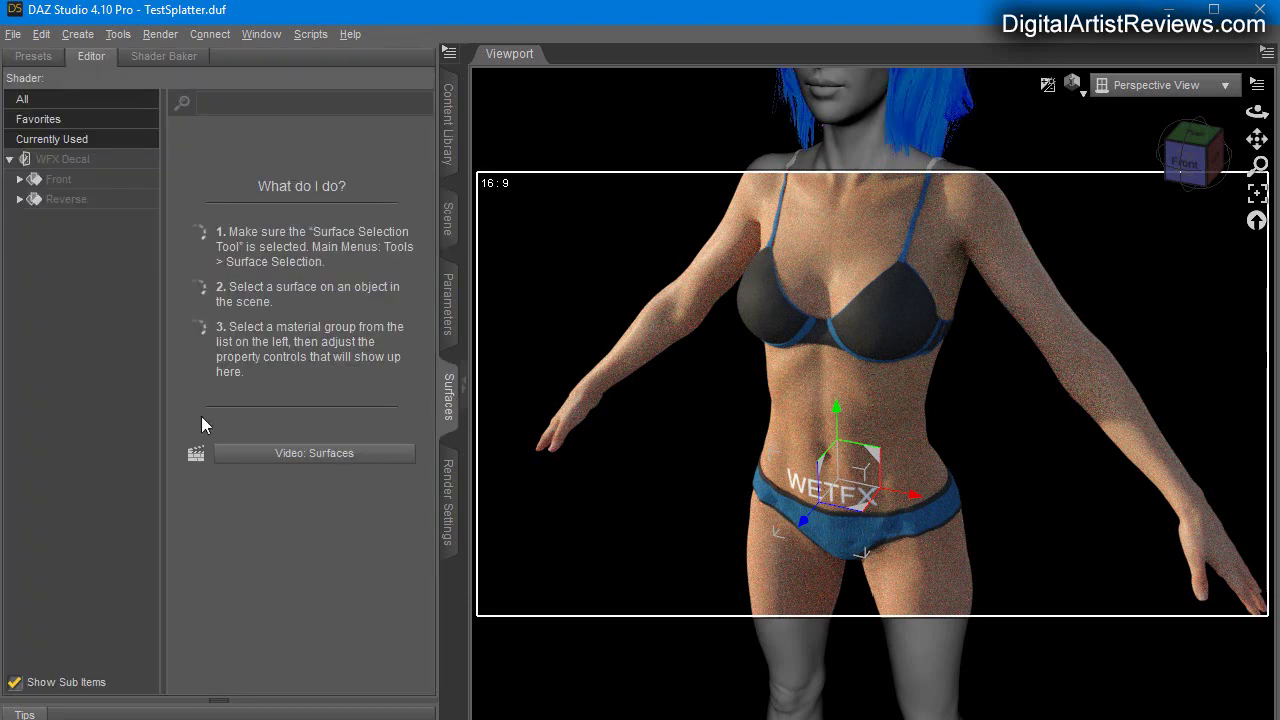
left_click(57, 174)
scroll(268, 520, "down", 8)
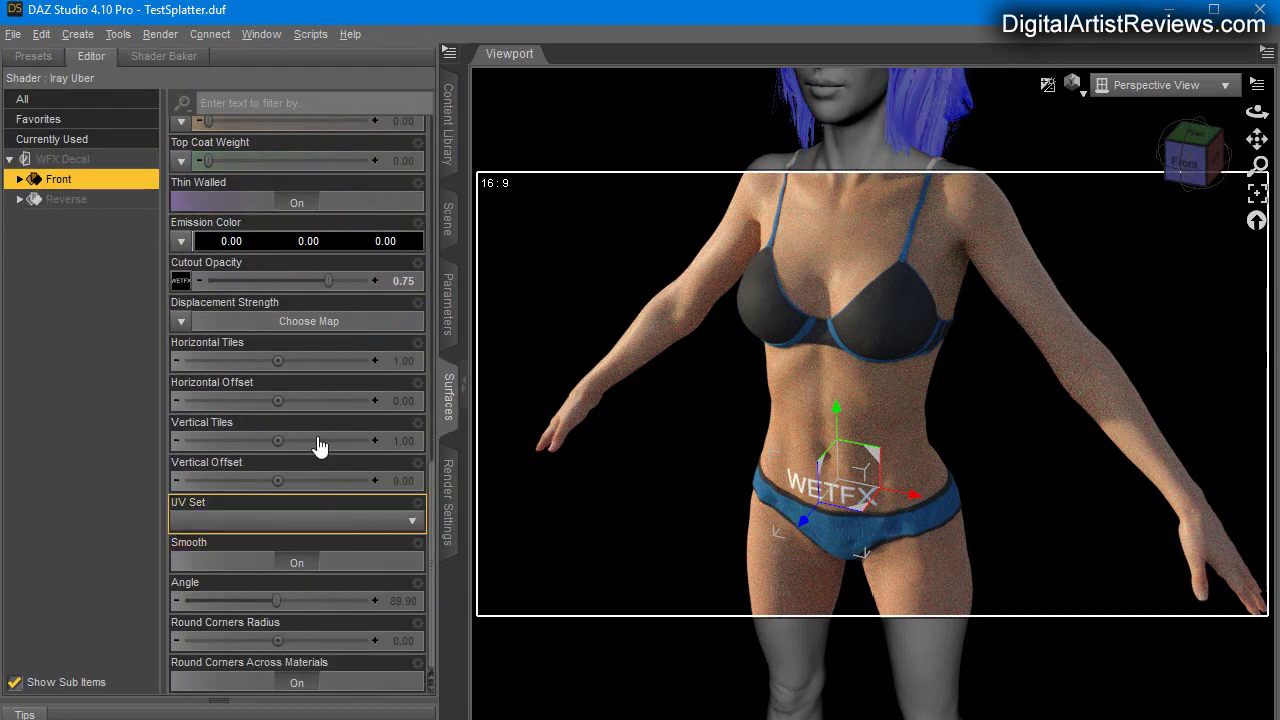
scroll(251, 322, "up", 20)
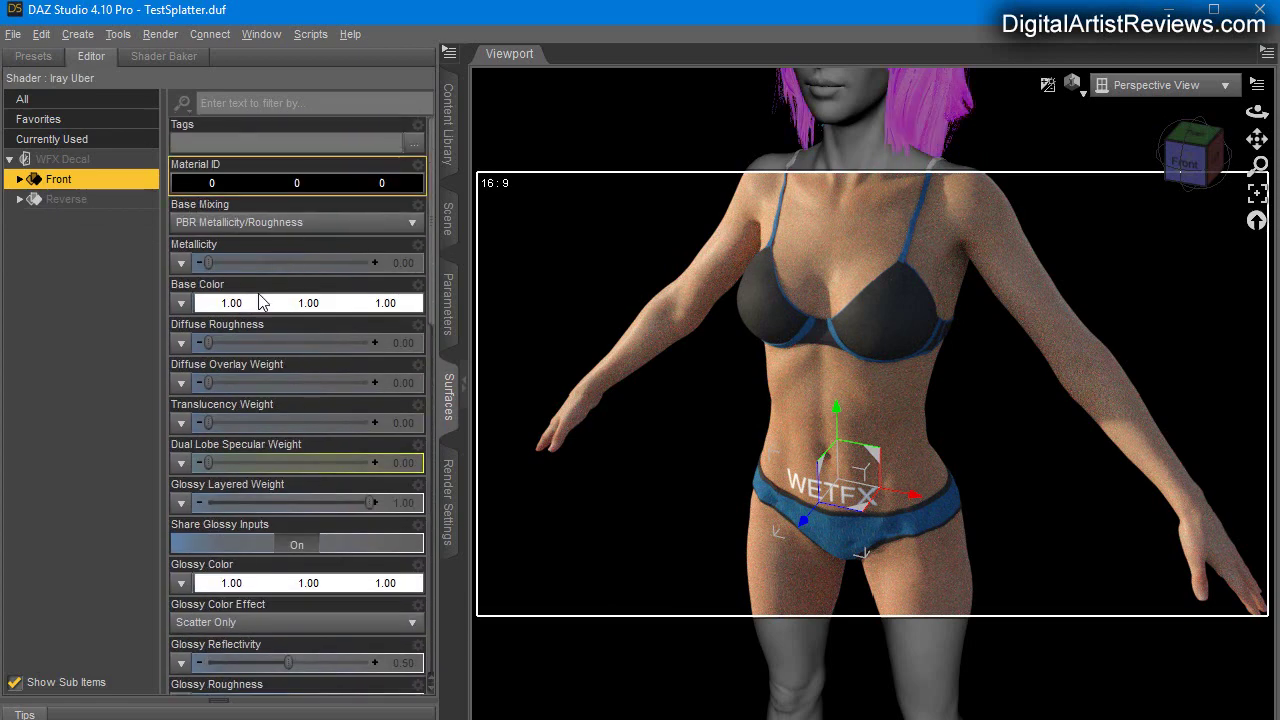
scroll(270, 600, "down", 8)
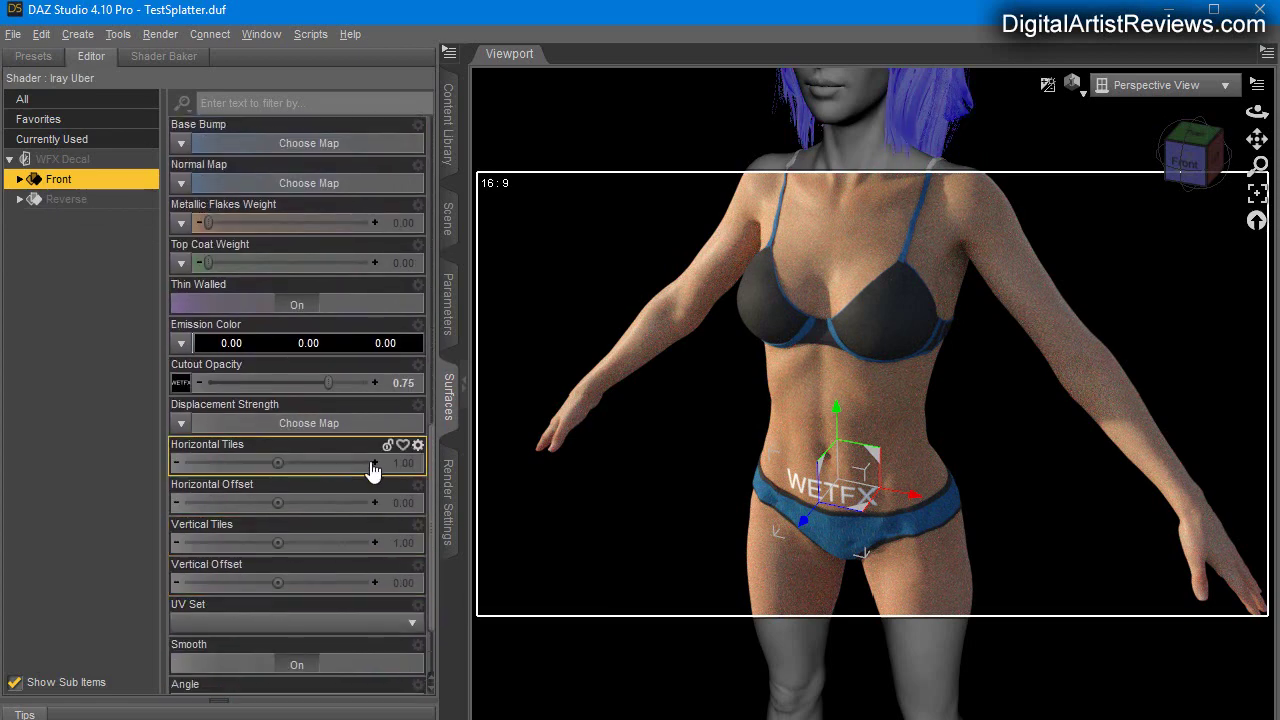
left_click_drag(277, 462, 244, 463)
left_click_drag(277, 542, 240, 542)
left_click_drag(277, 582, 231, 582)
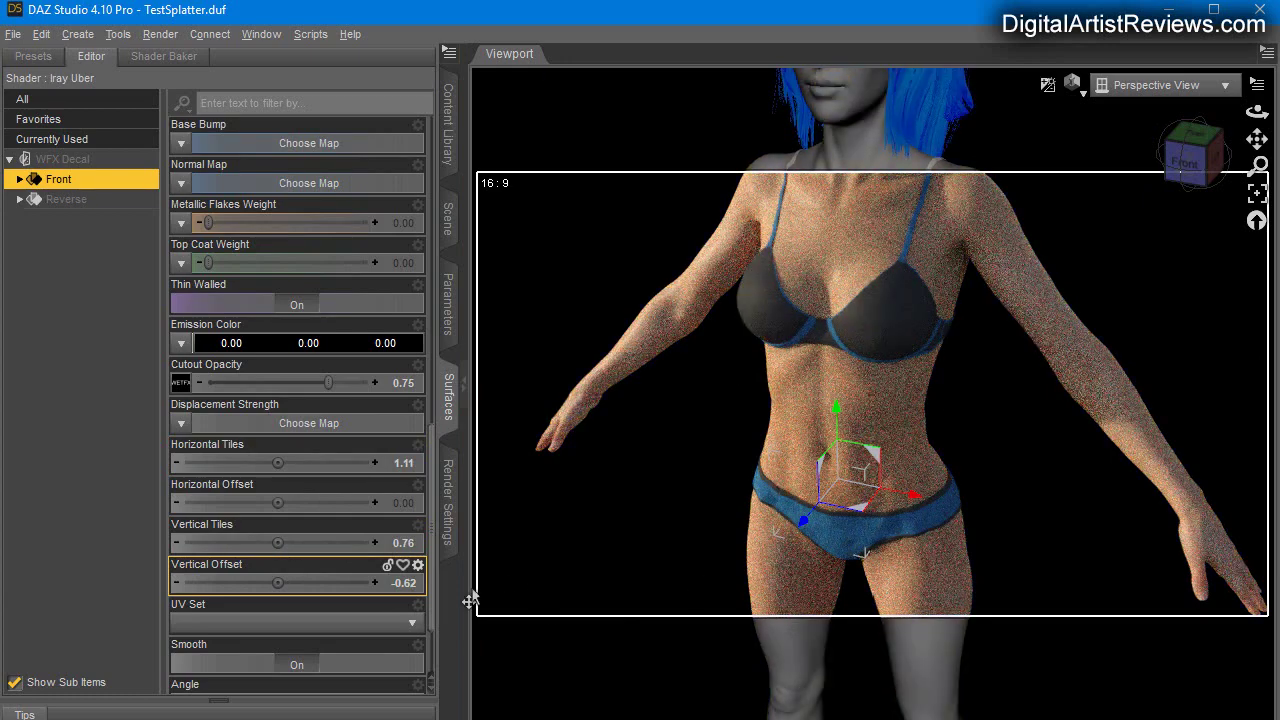
Step: Reset the Front surface's Vertical Offset to 0 and both Vertical and Horizontal Tiles to 1
left_click(399, 579)
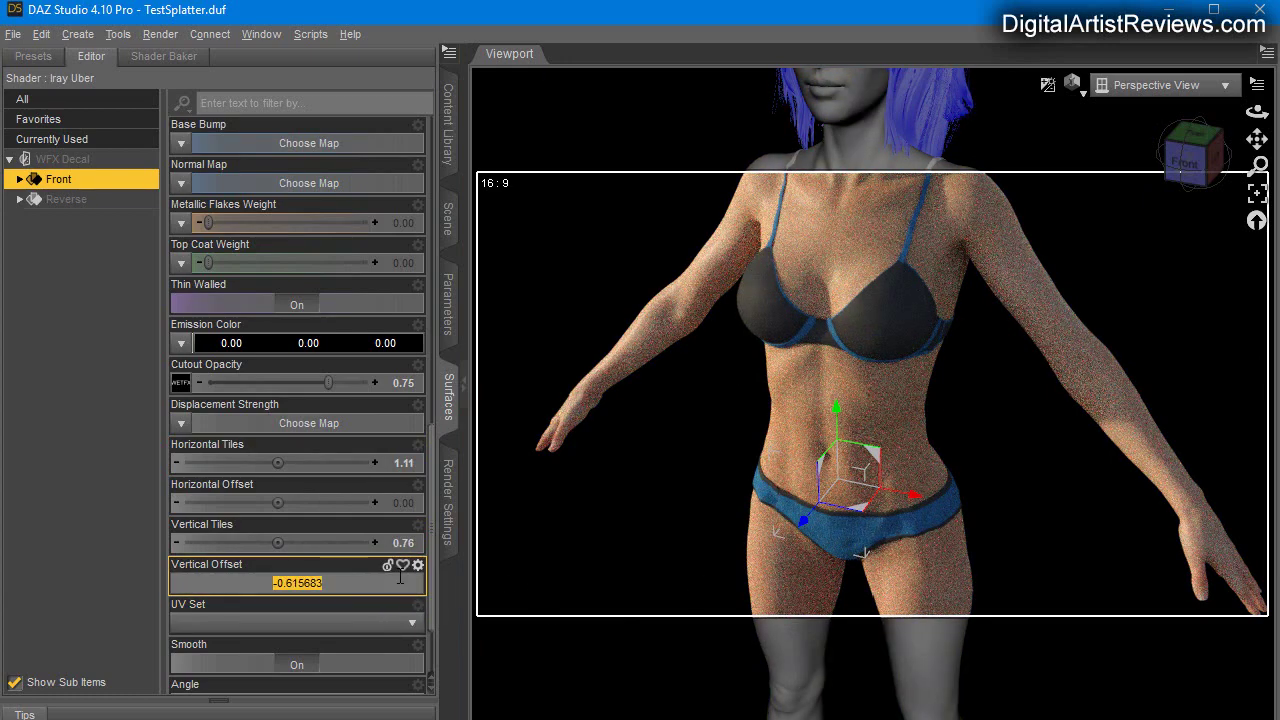
type("0")
key("Return")
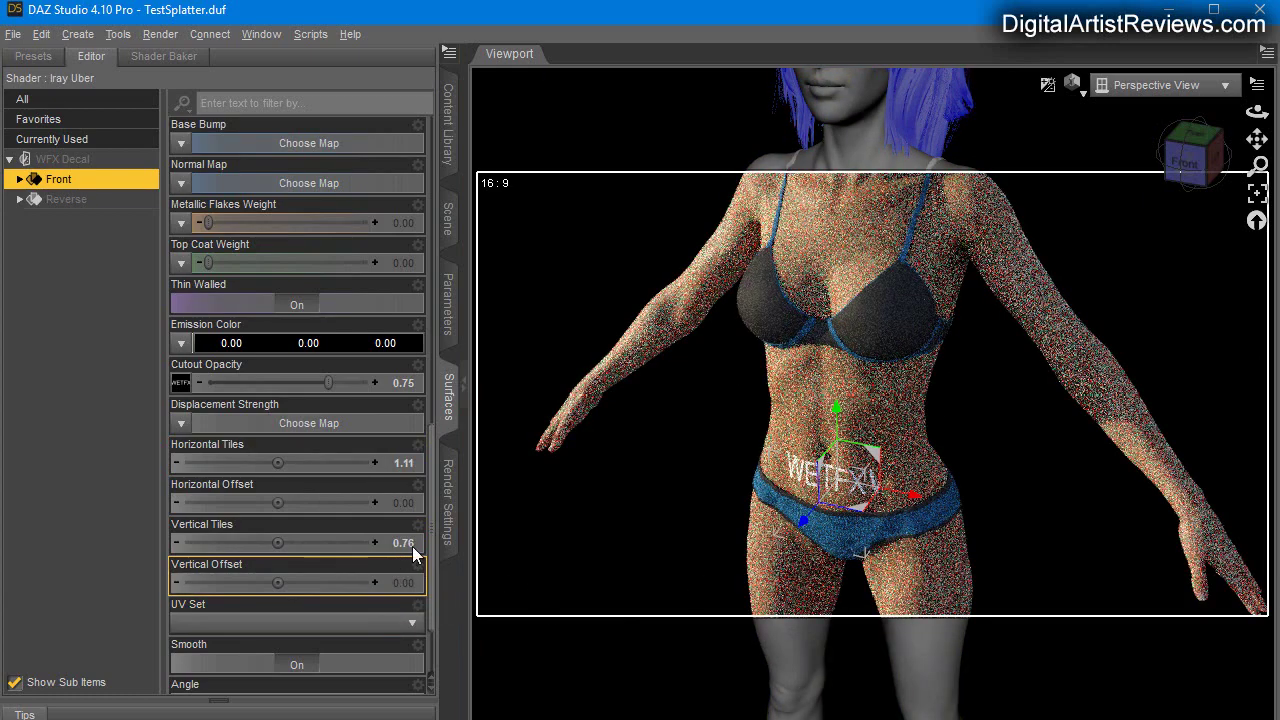
left_click(405, 545)
type("1")
key("Return")
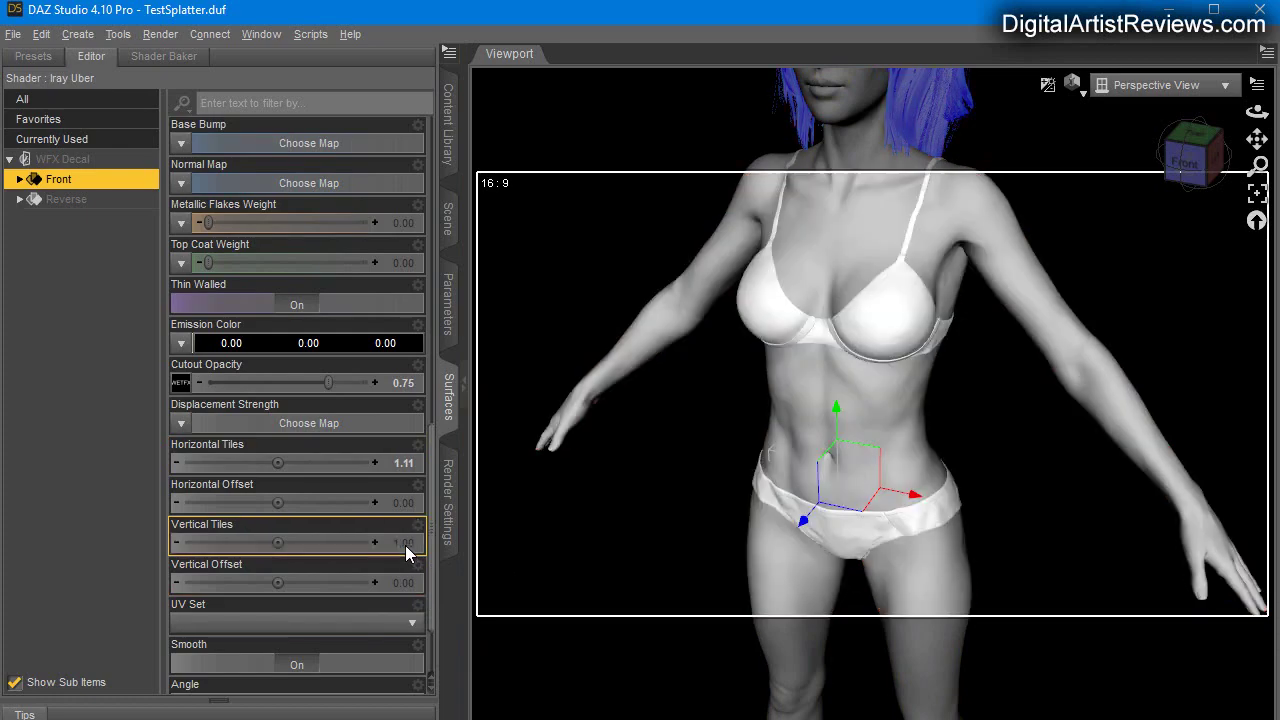
left_click(403, 463)
type("1")
key("Return")
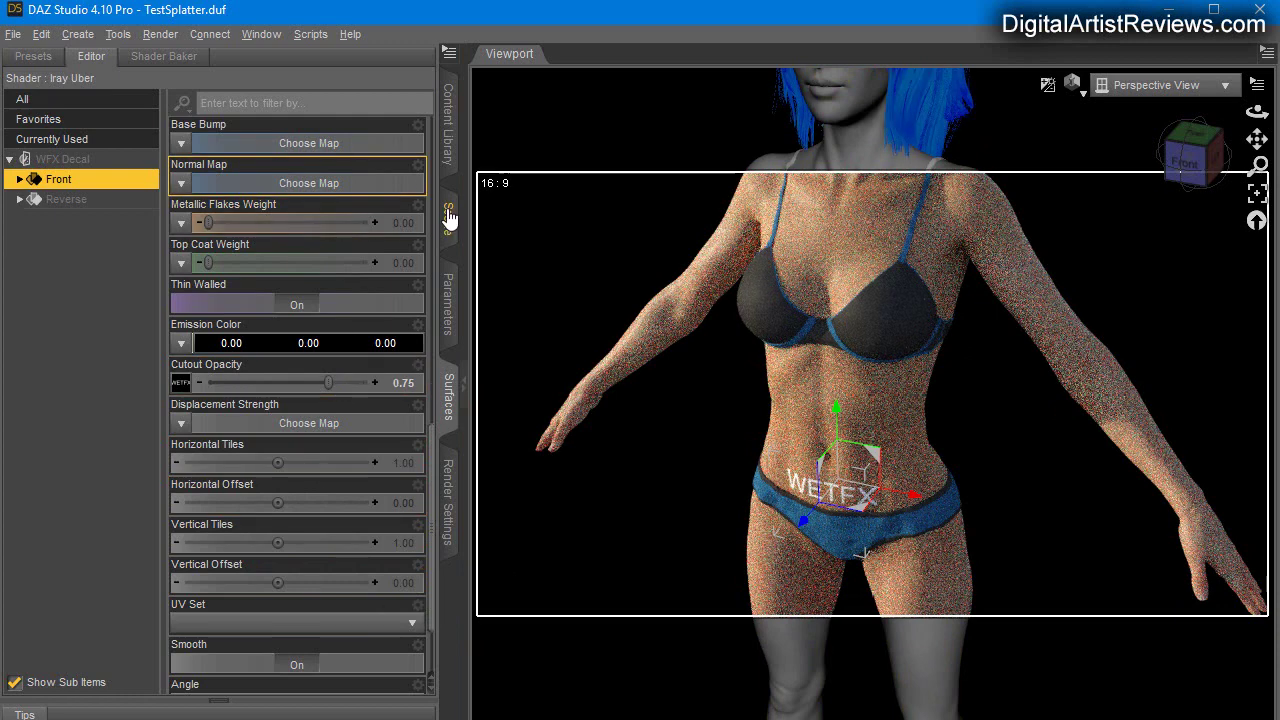
Step: Try WFX Light Purple and Strong Green tints on the decal, settling on WFX Strong Orange
left_click(449, 215)
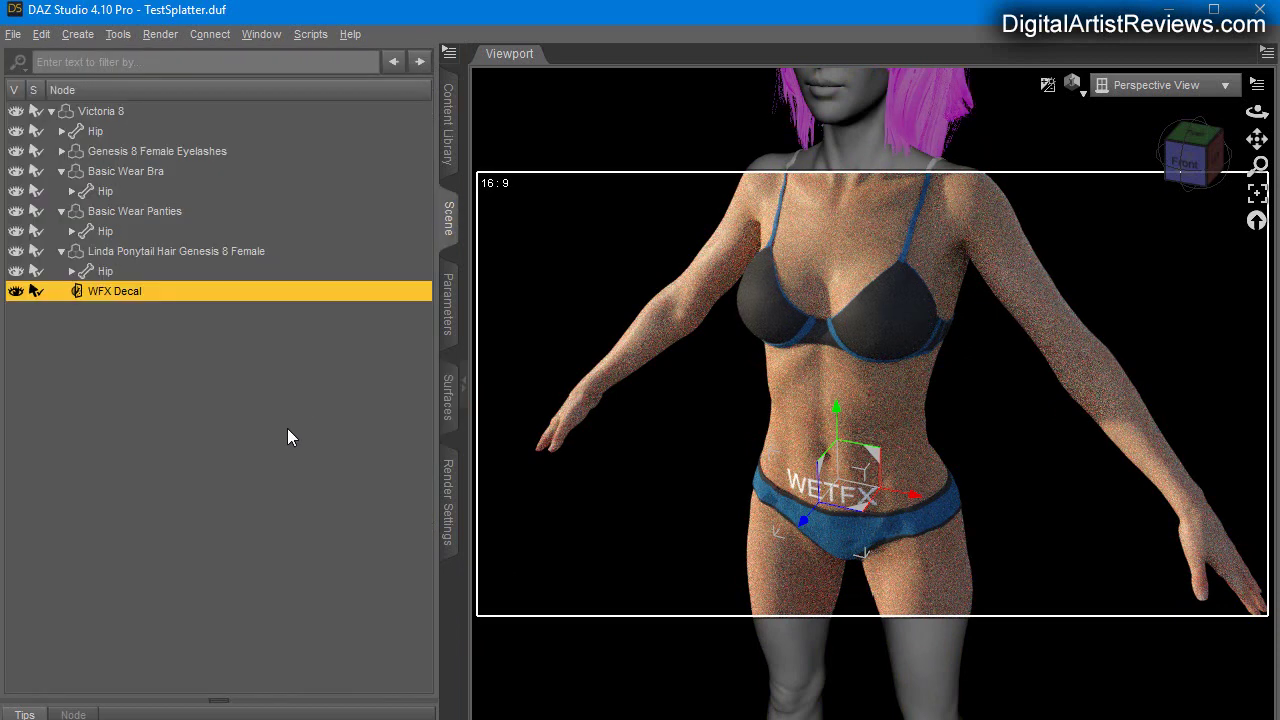
left_click(449, 125)
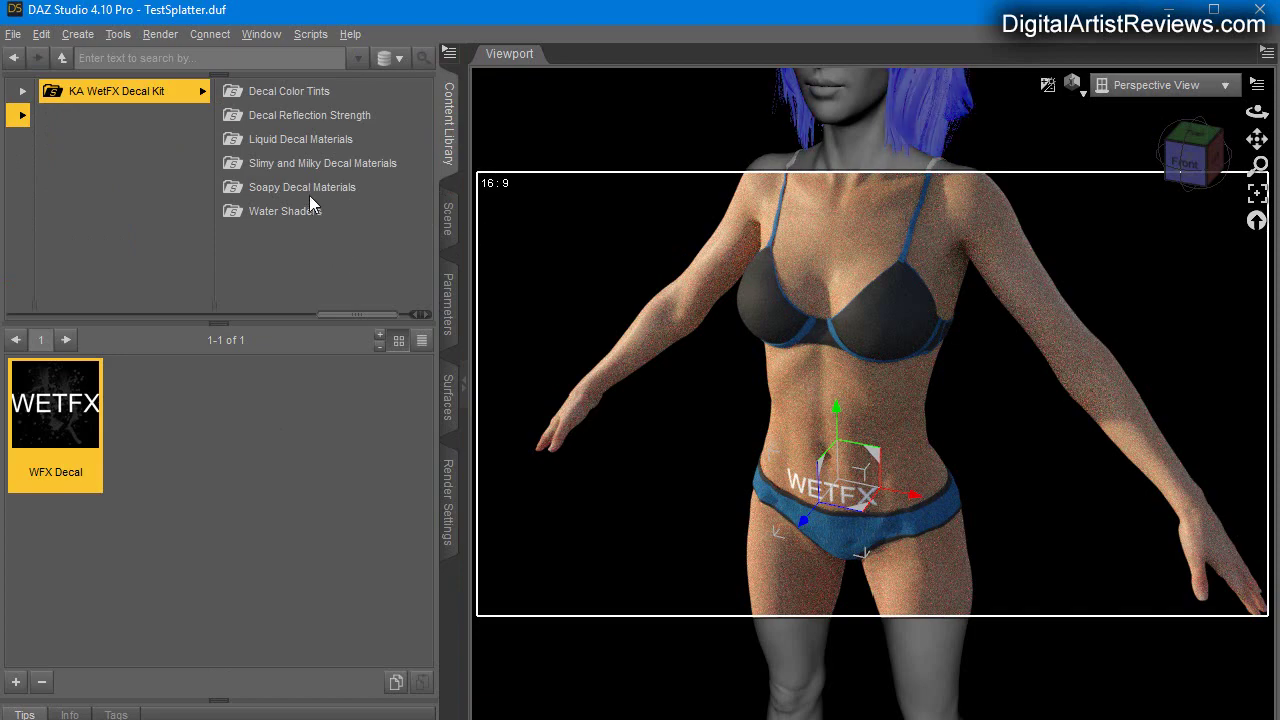
left_click(288, 93)
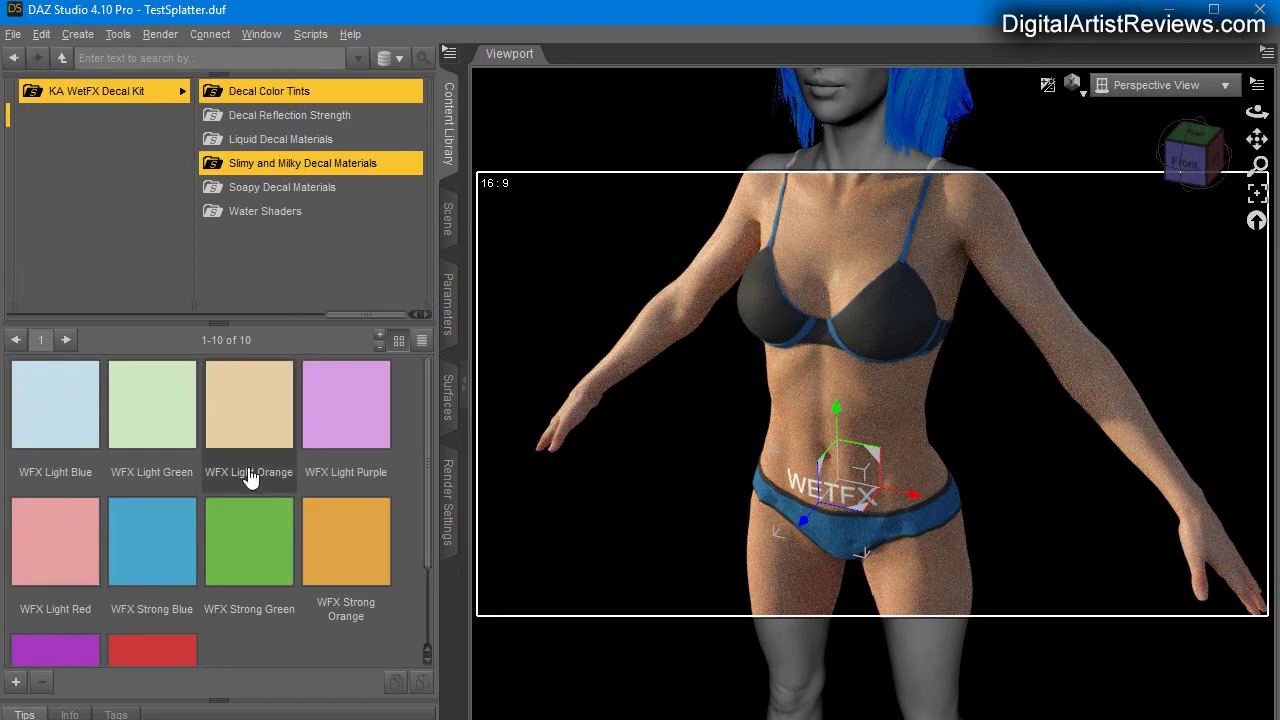
double_click(318, 424)
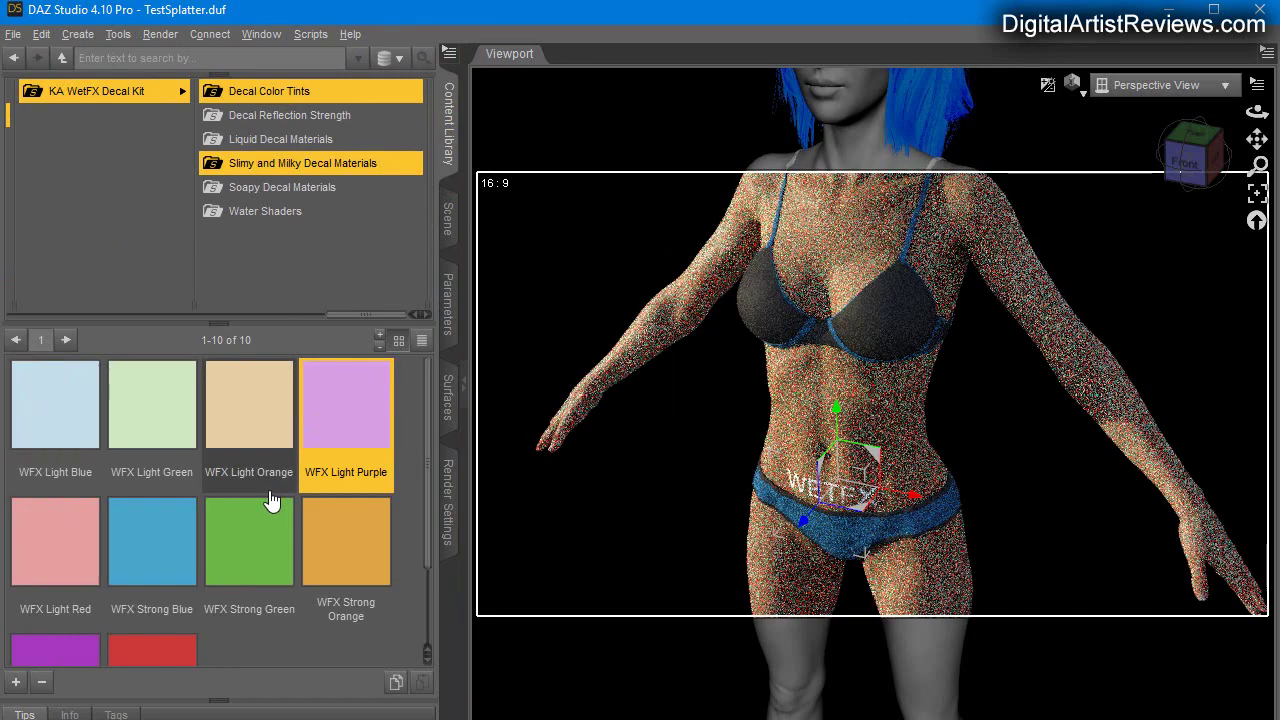
double_click(224, 562)
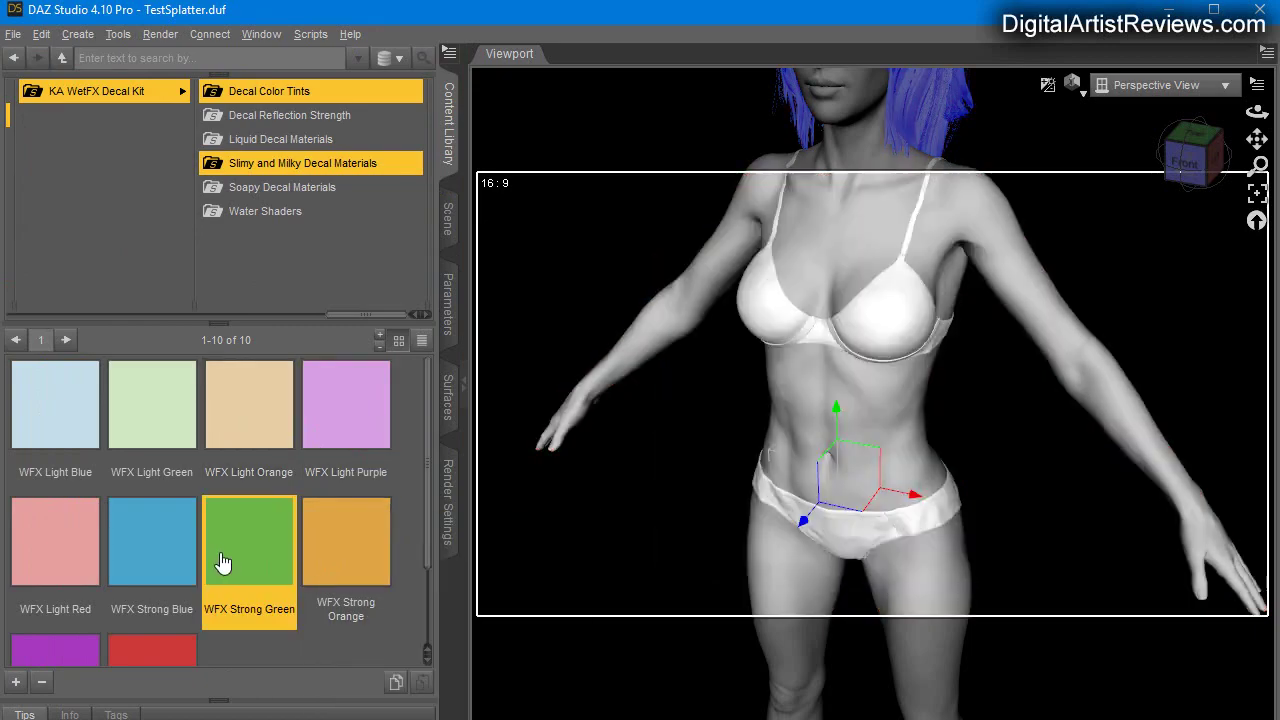
double_click(346, 560)
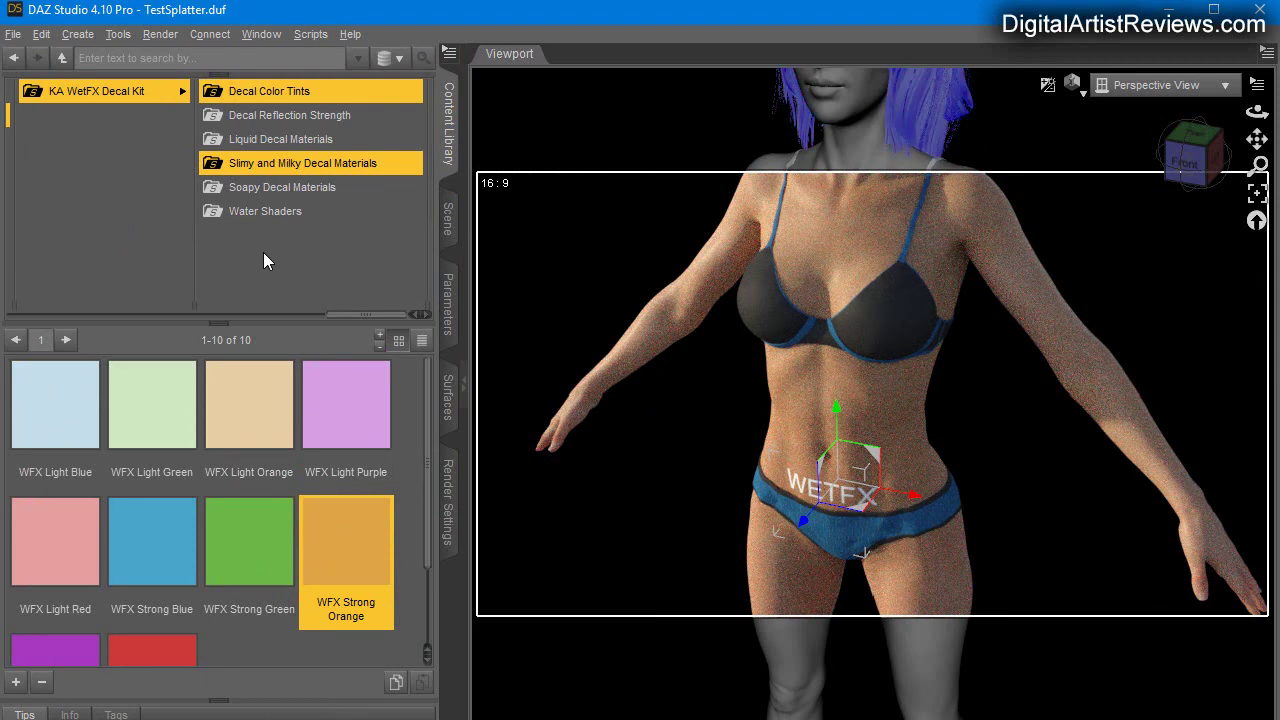
left_click(263, 261)
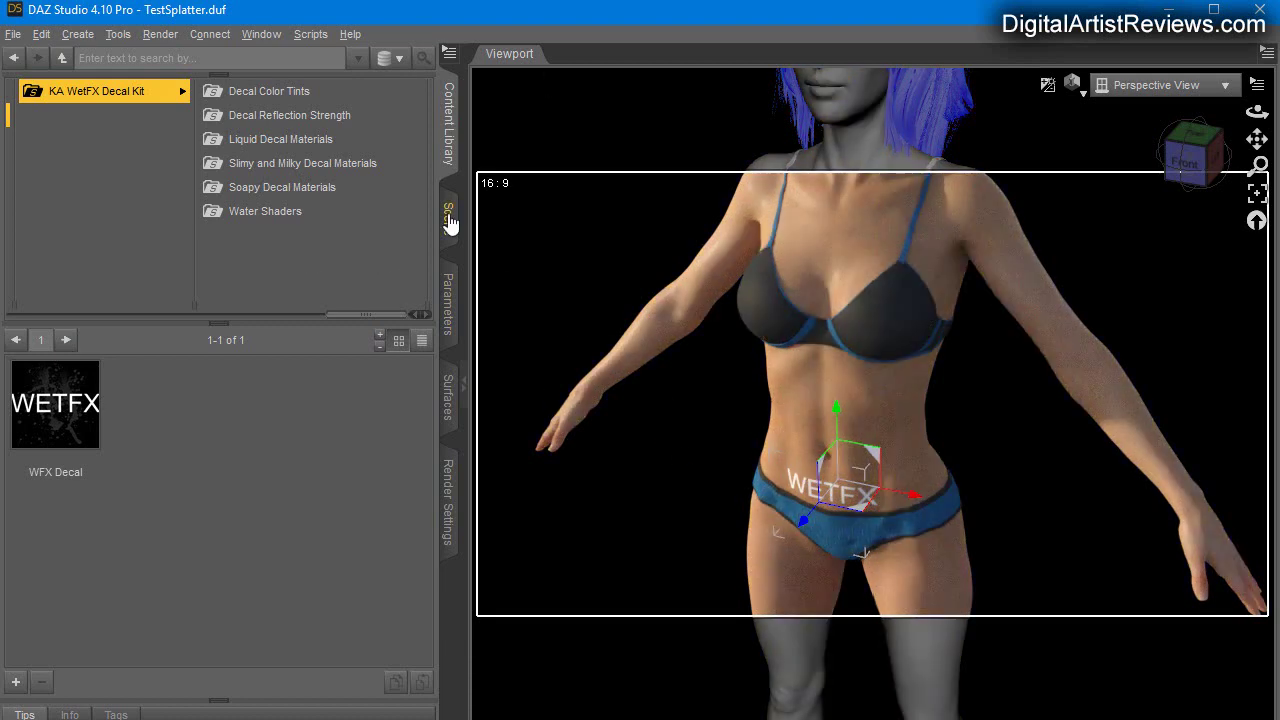
Step: Change the WFX Decal's Transforms Scale from 30% to 100%
left_click(449, 218)
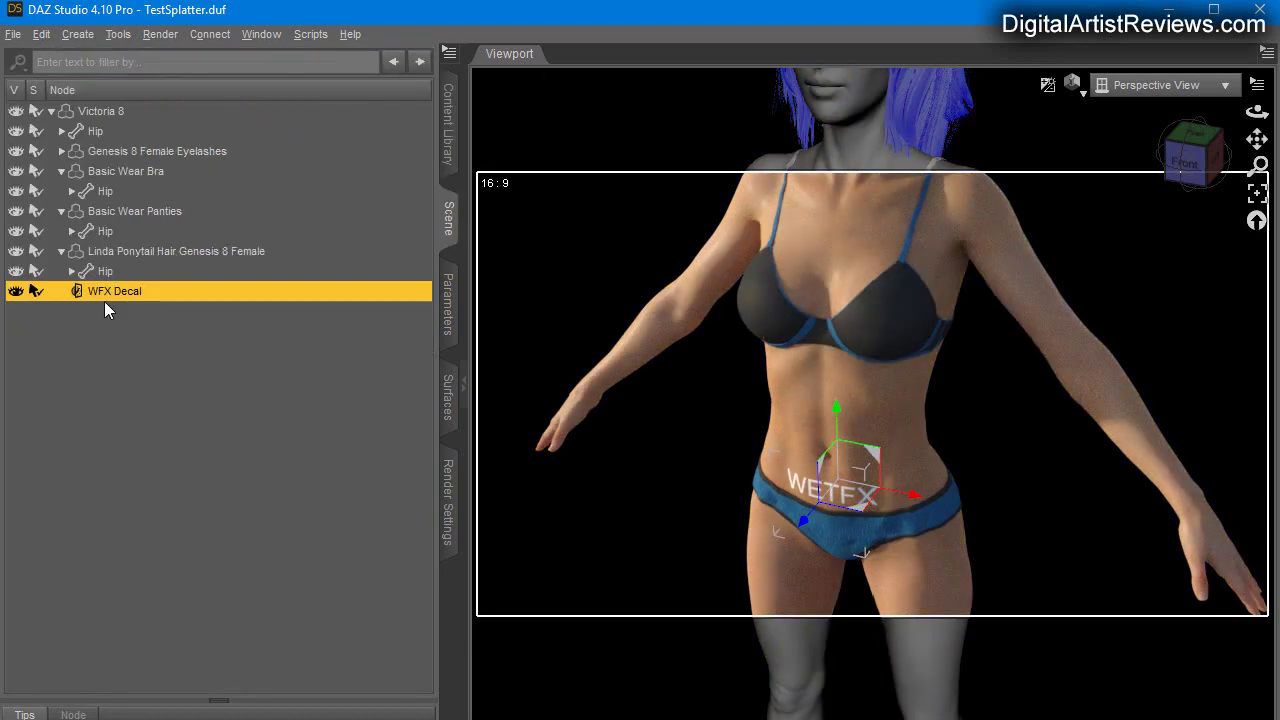
left_click(449, 320)
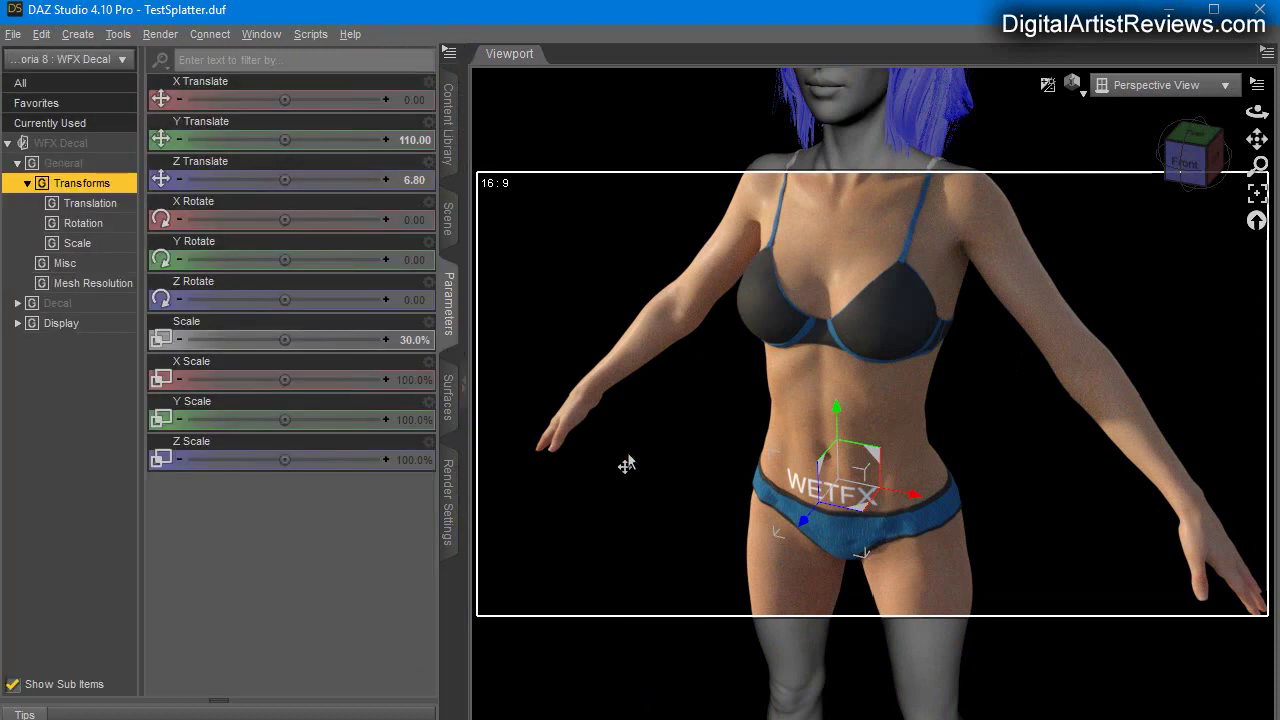
left_click(414, 340)
type("100")
key("Return")
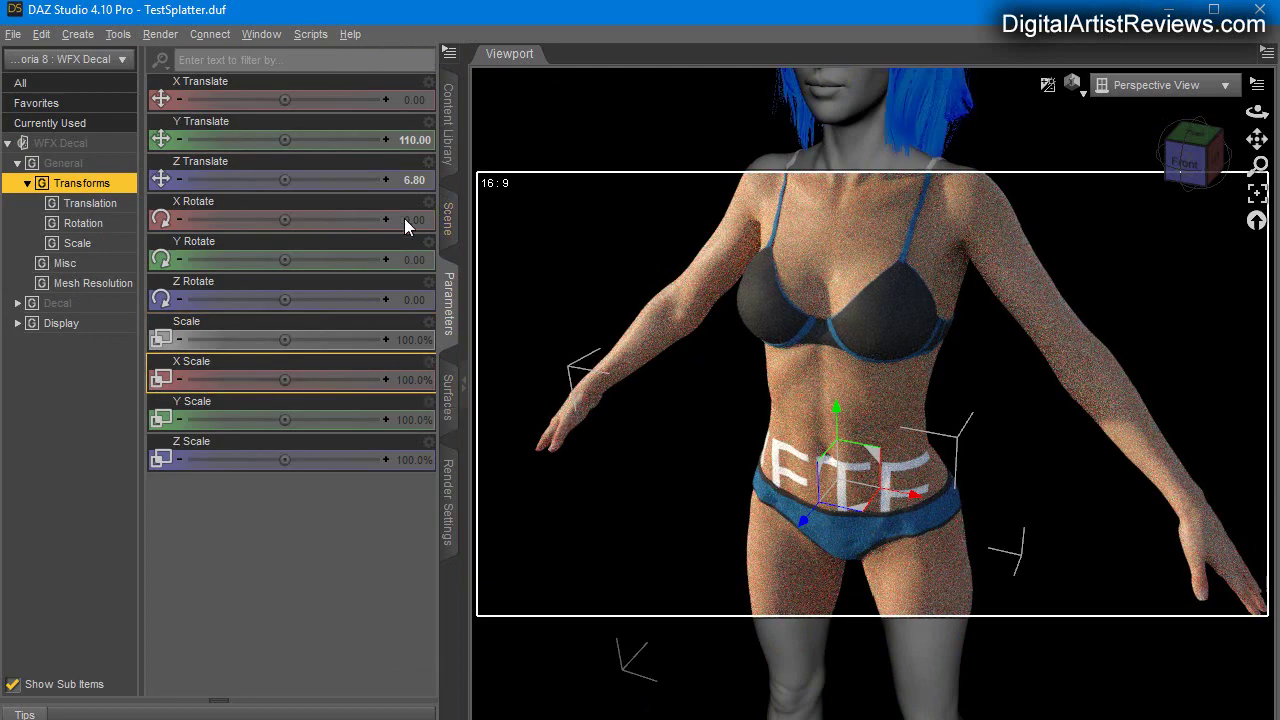
left_click(445, 212)
Step: Apply WFX Milk B from Slimy and Milky Decal Materials to the belly decal
left_click(452, 140)
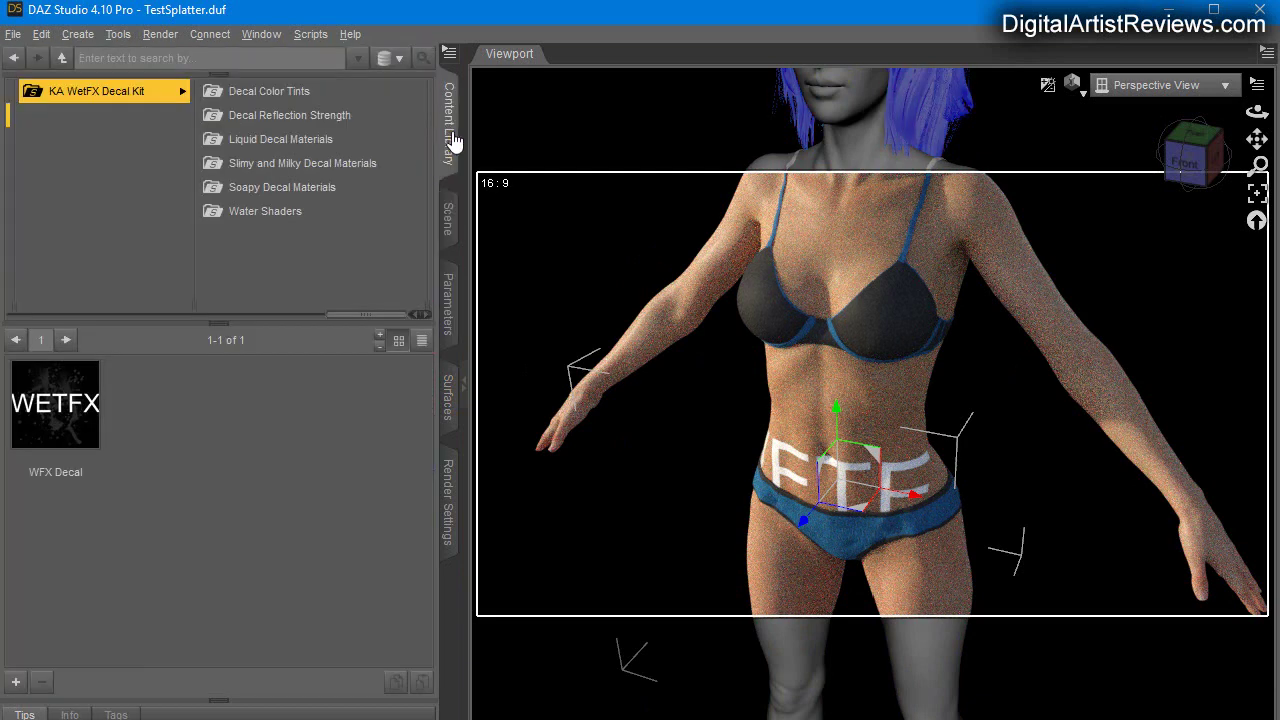
left_click(265, 163)
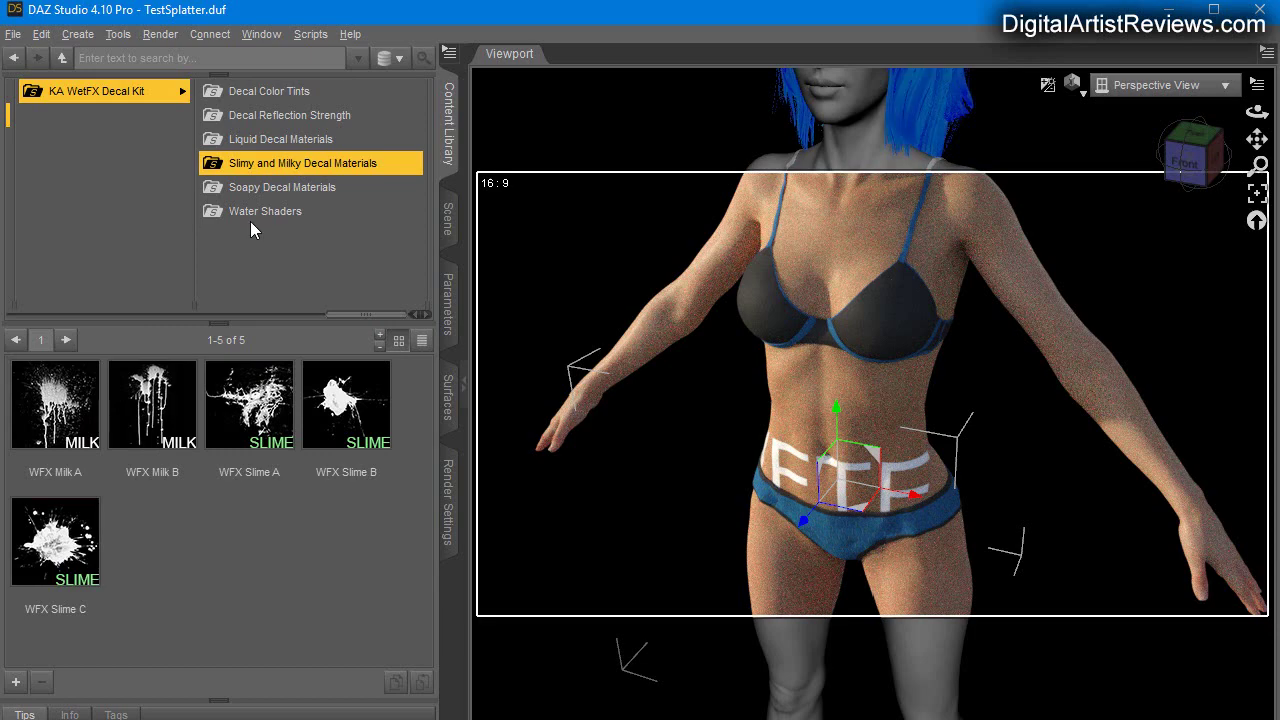
double_click(160, 405)
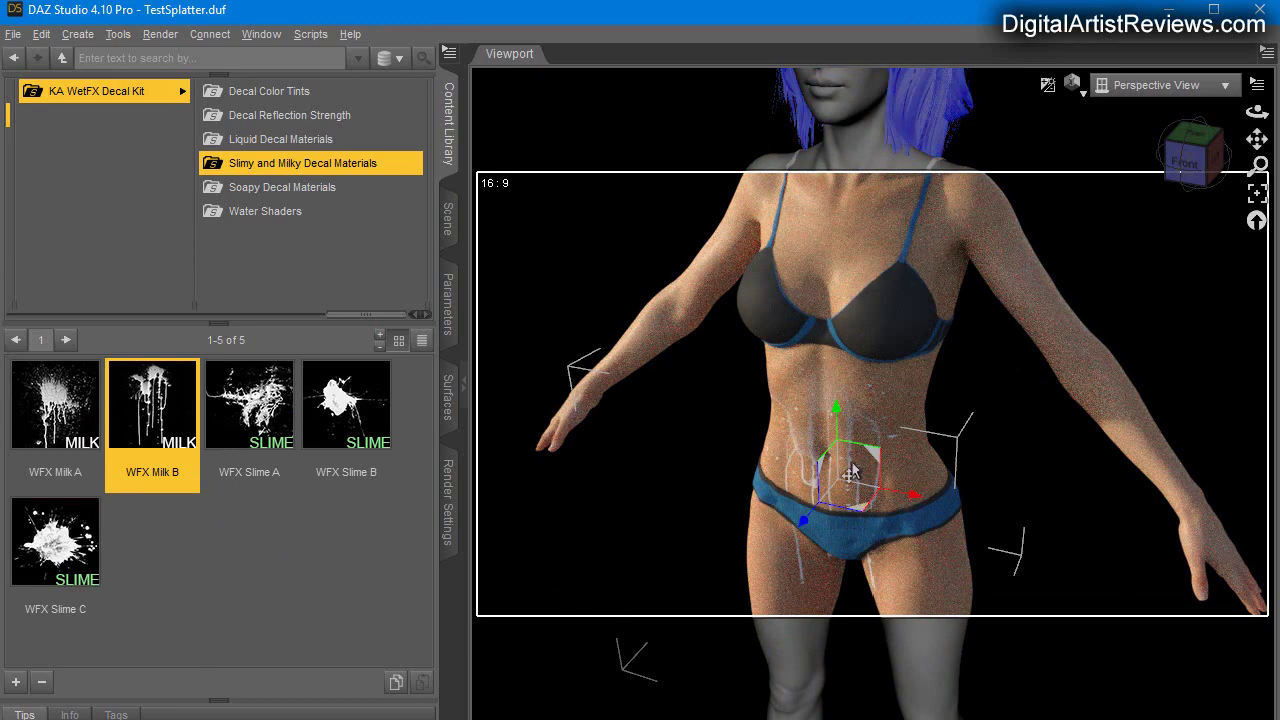
Step: Raise the WFX Milk B decal up the body onto the chest, checking from the side
left_click_drag(834, 420, 828, 246)
left_click_drag(199, 416, 851, 507)
left_click_drag(1081, 205, 697, 465)
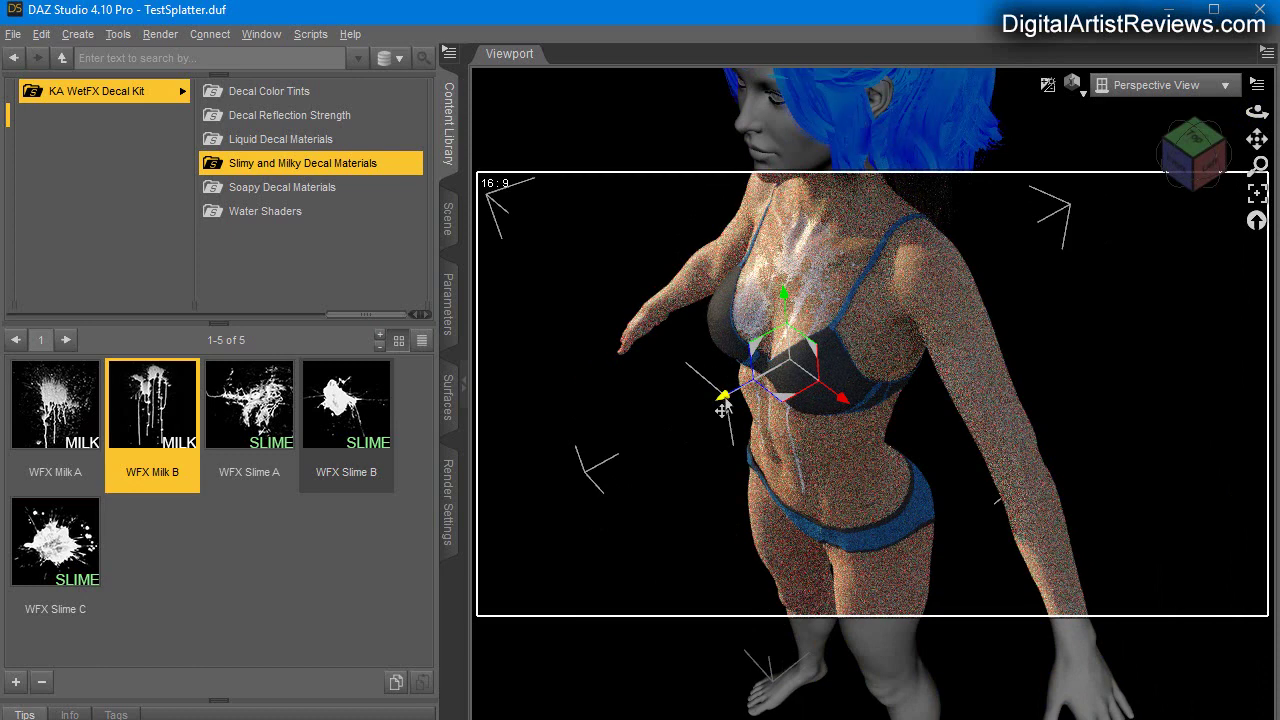
mouse_move(722, 408)
left_mouse_down()
mouse_move(786, 366)
mouse_move(790, 430)
left_mouse_up()
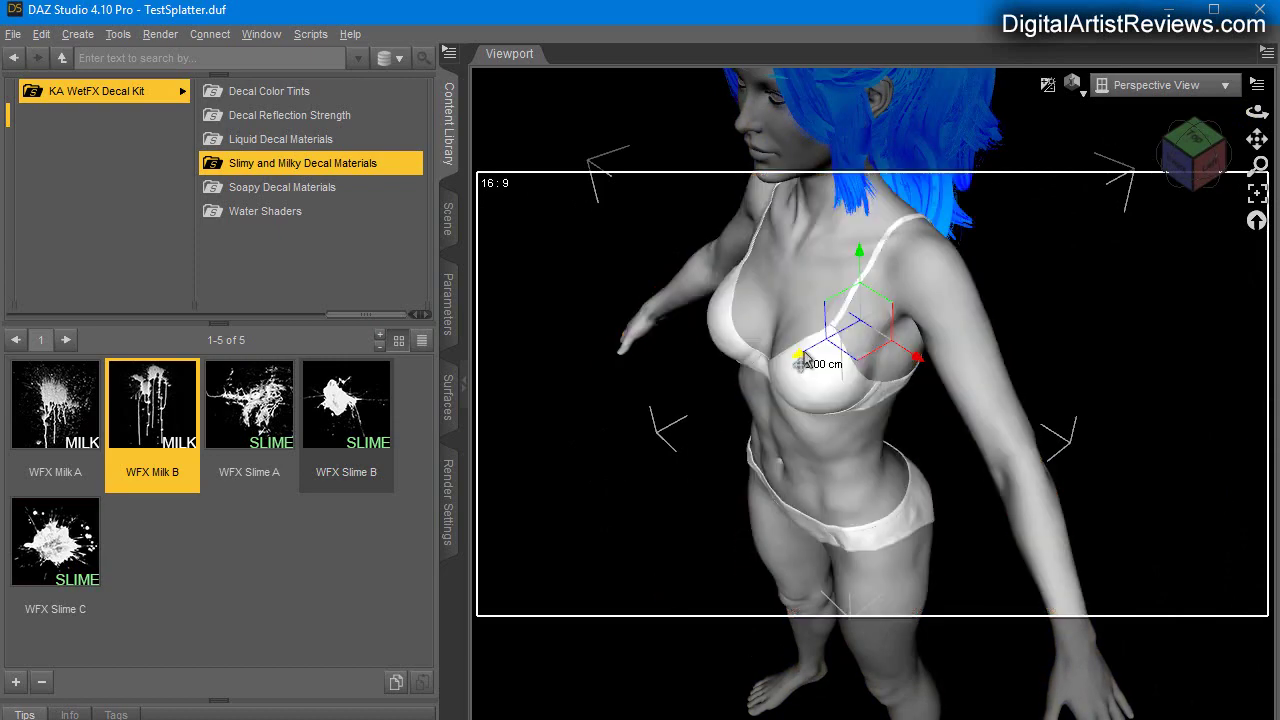
left_click_drag(802, 367, 812, 348)
Step: Fine-tune the decal's depth and position, then settle it on the chest just below the bra
left_click_drag(1262, 113, 1238, 116)
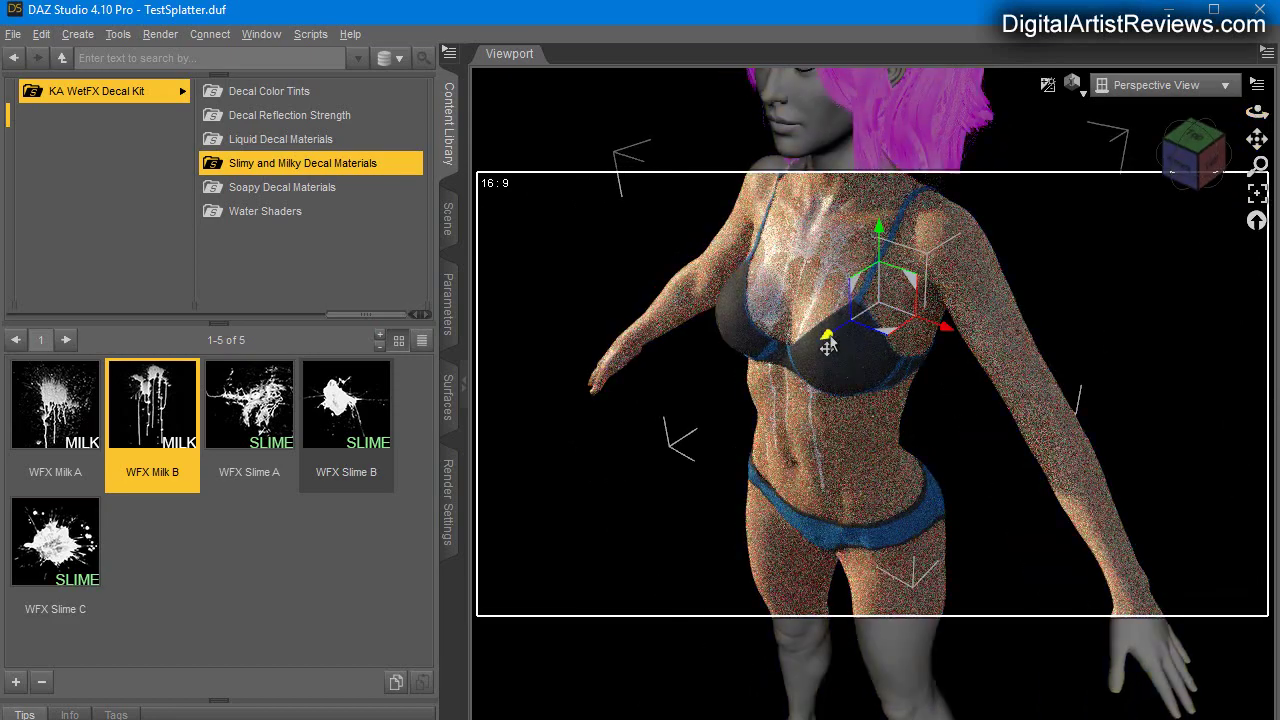
left_click_drag(827, 345, 857, 330)
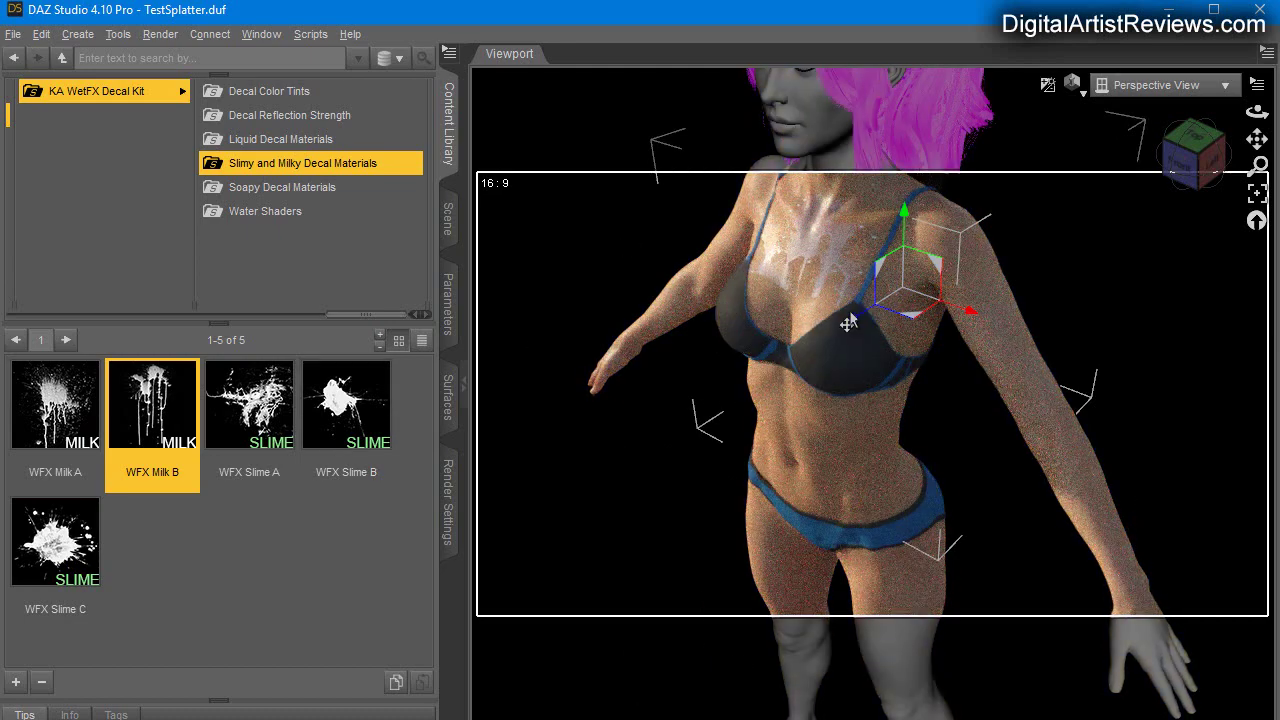
left_click_drag(852, 318, 770, 385)
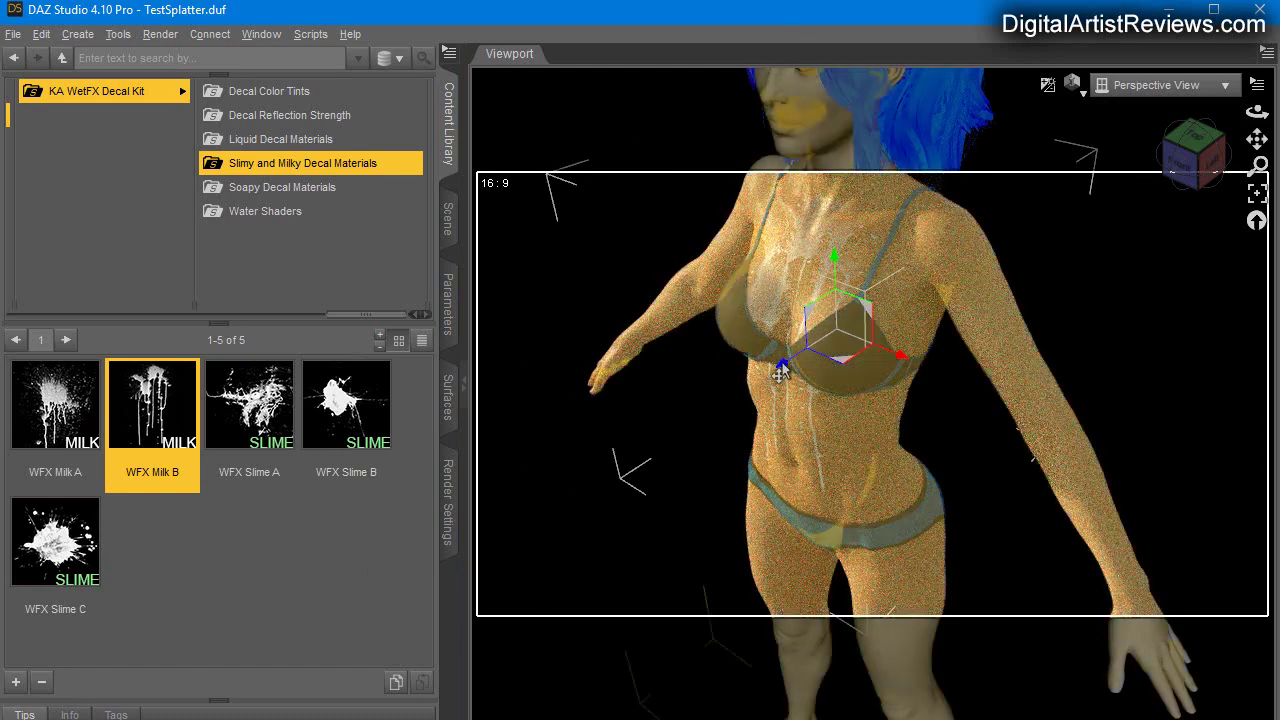
left_click_drag(838, 372, 1034, 385)
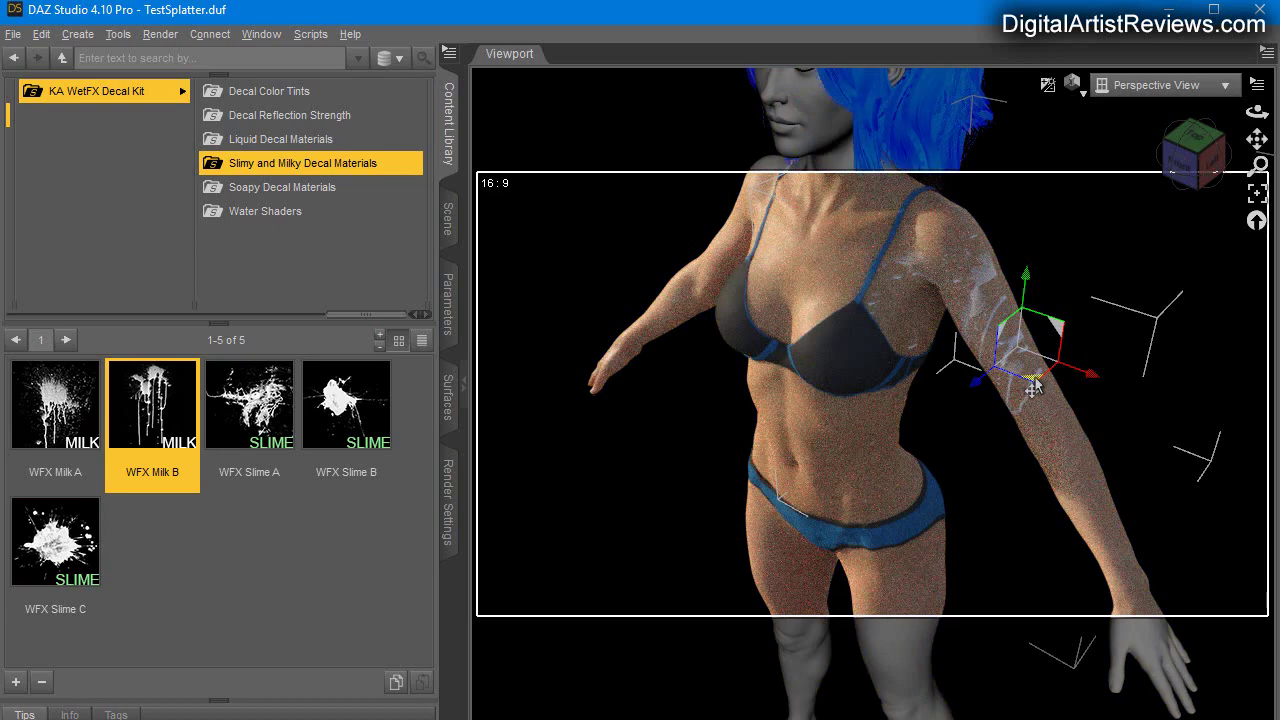
left_click_drag(1035, 385, 857, 413)
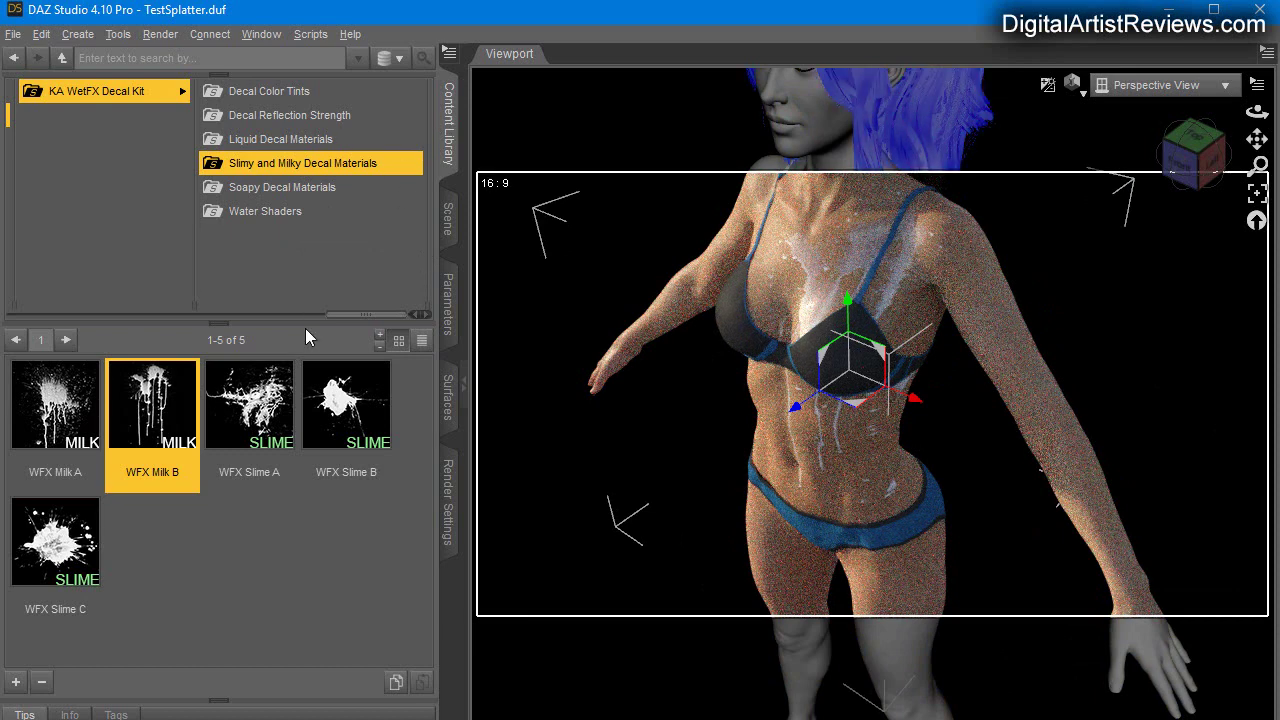
Step: Try several decal tints (Light Purple, Strong Green, Strong Orange, red, purple), ending on WFX Light Blue
left_click(274, 92)
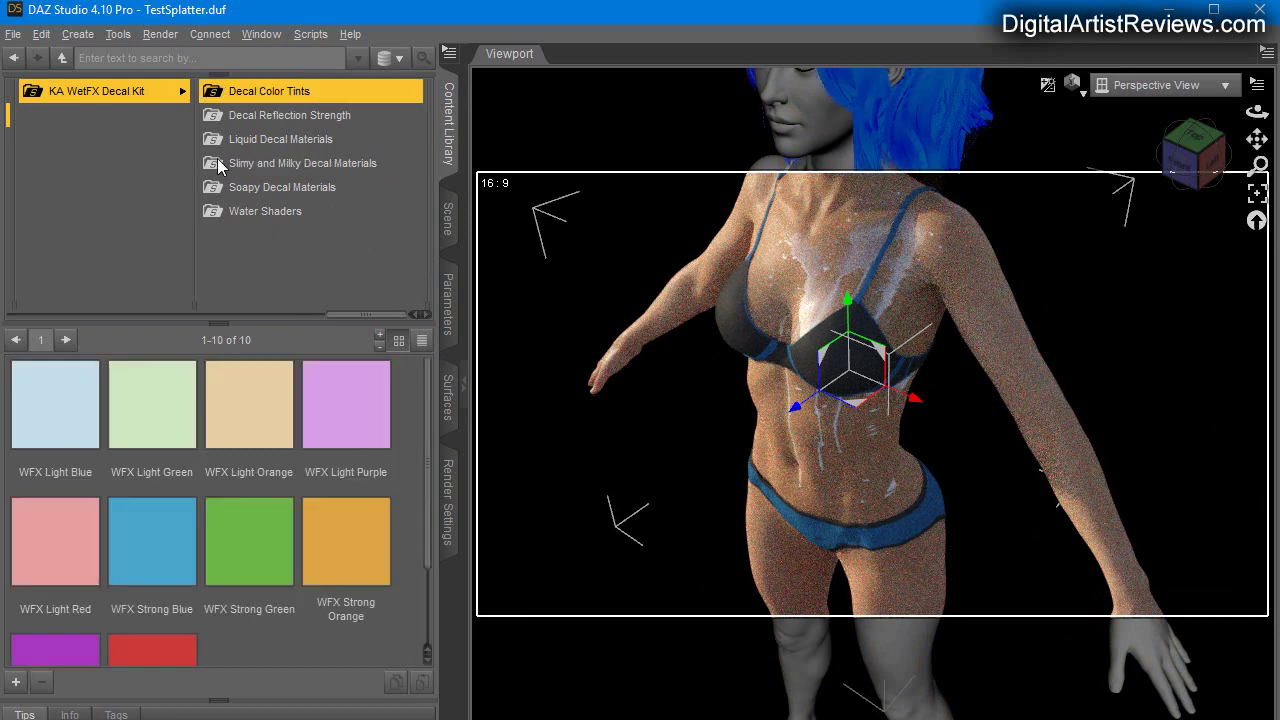
double_click(345, 395)
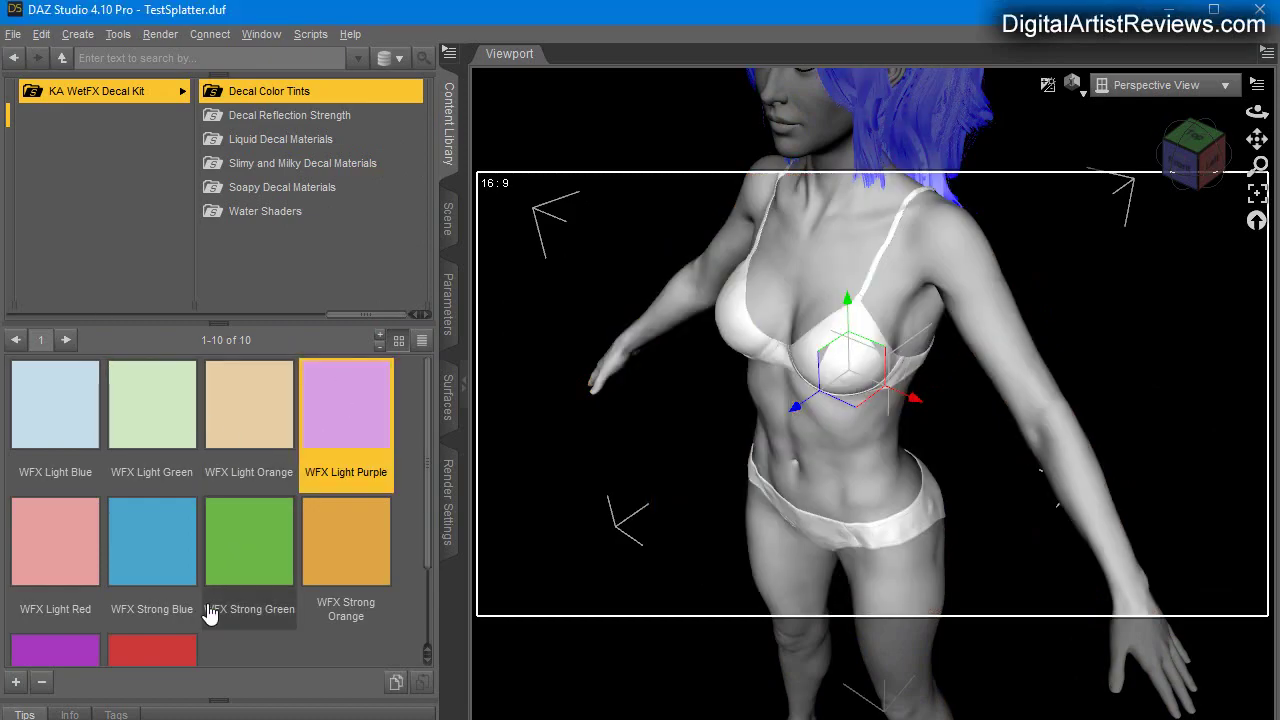
double_click(250, 553)
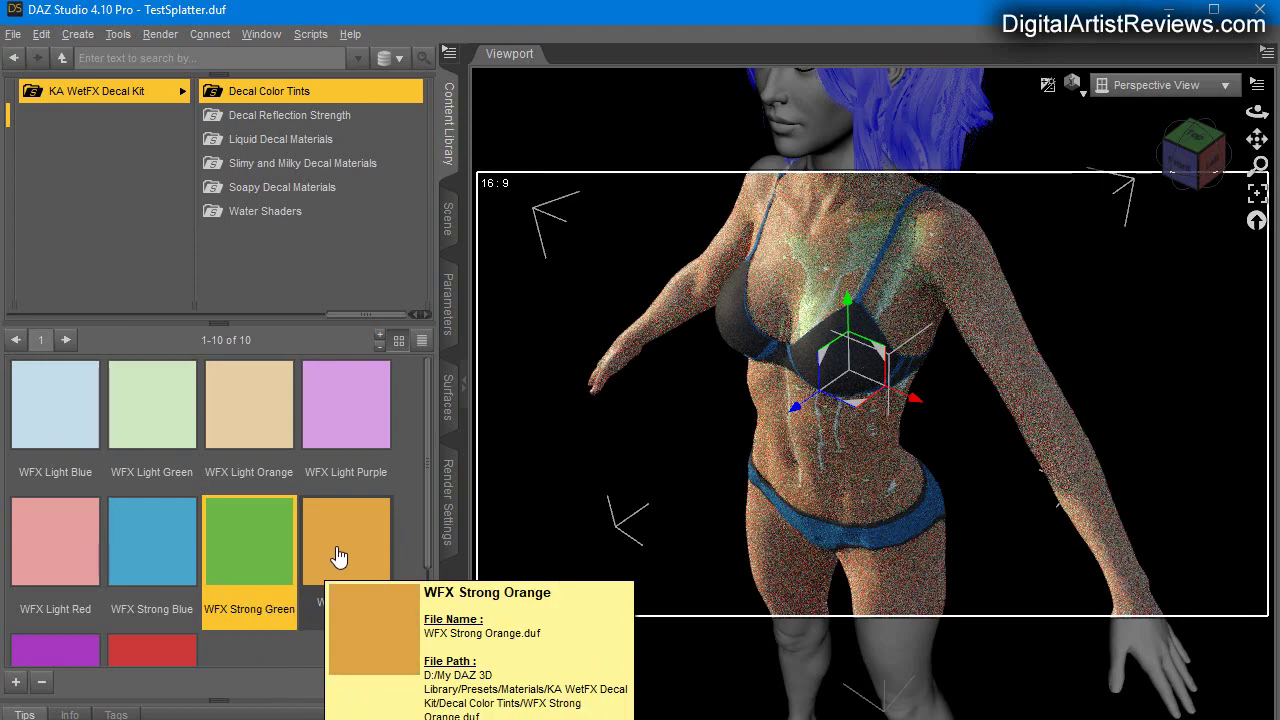
double_click(338, 557)
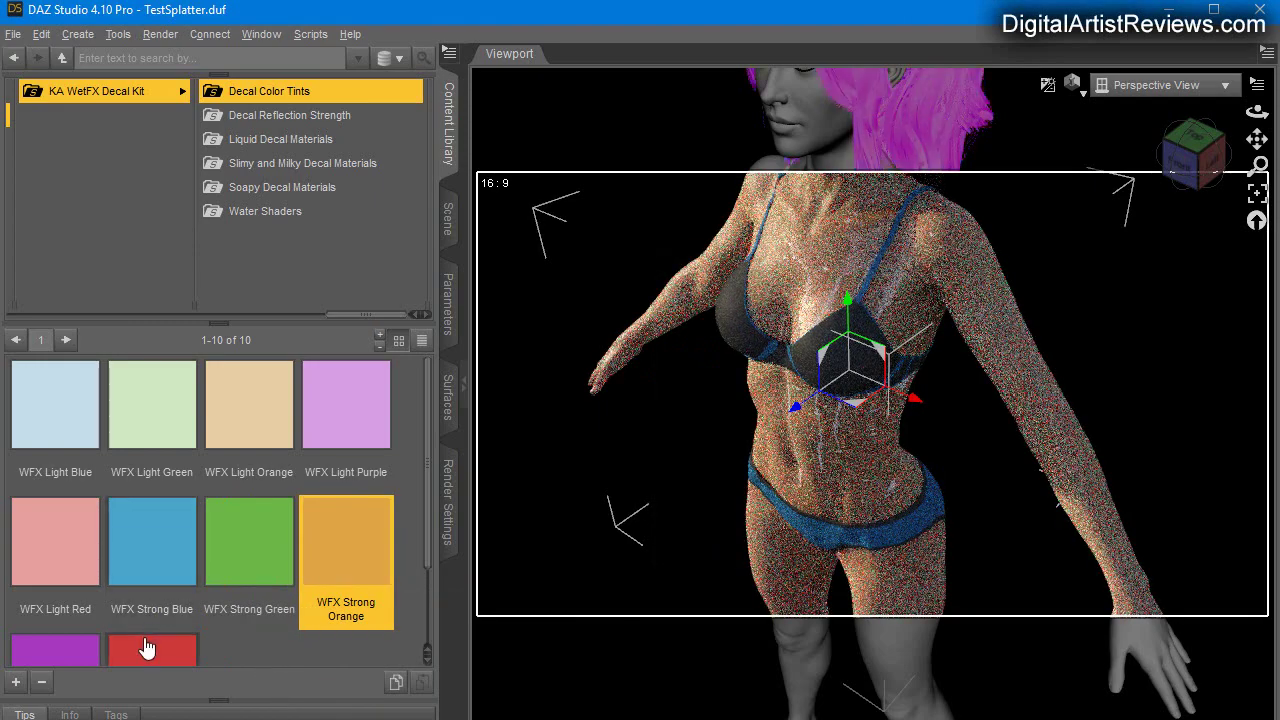
double_click(150, 652)
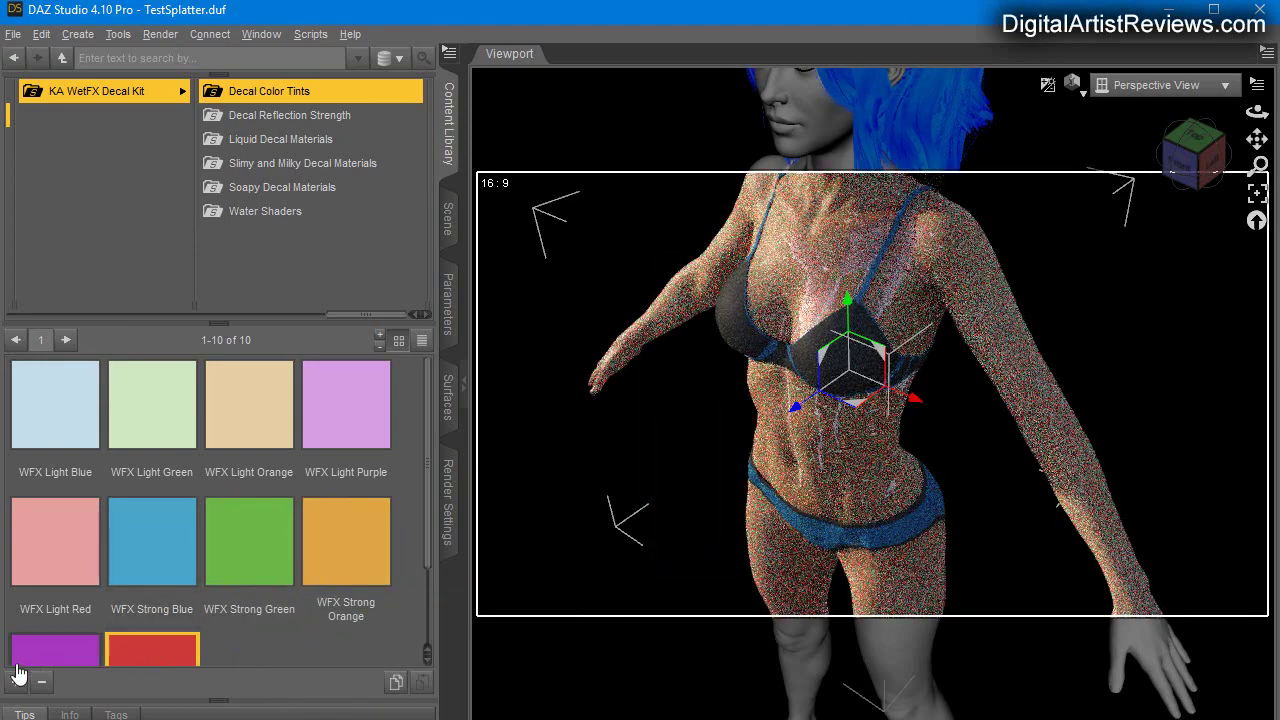
double_click(40, 652)
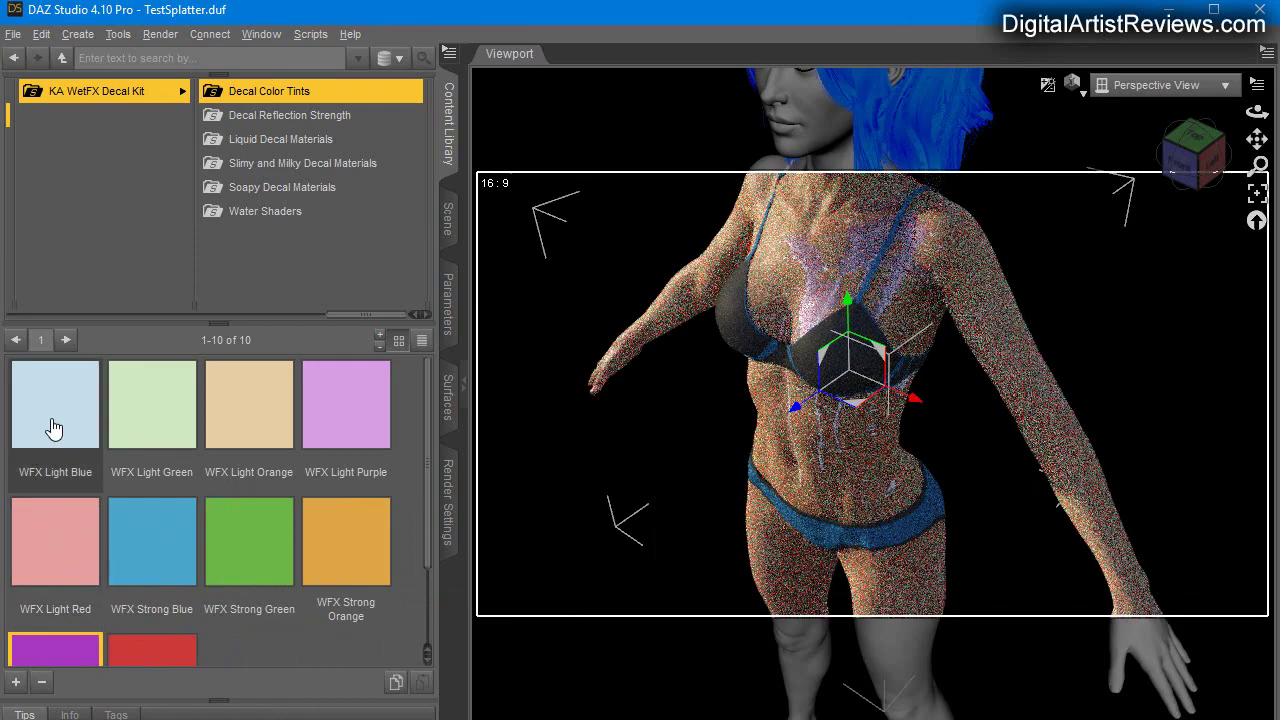
double_click(49, 428)
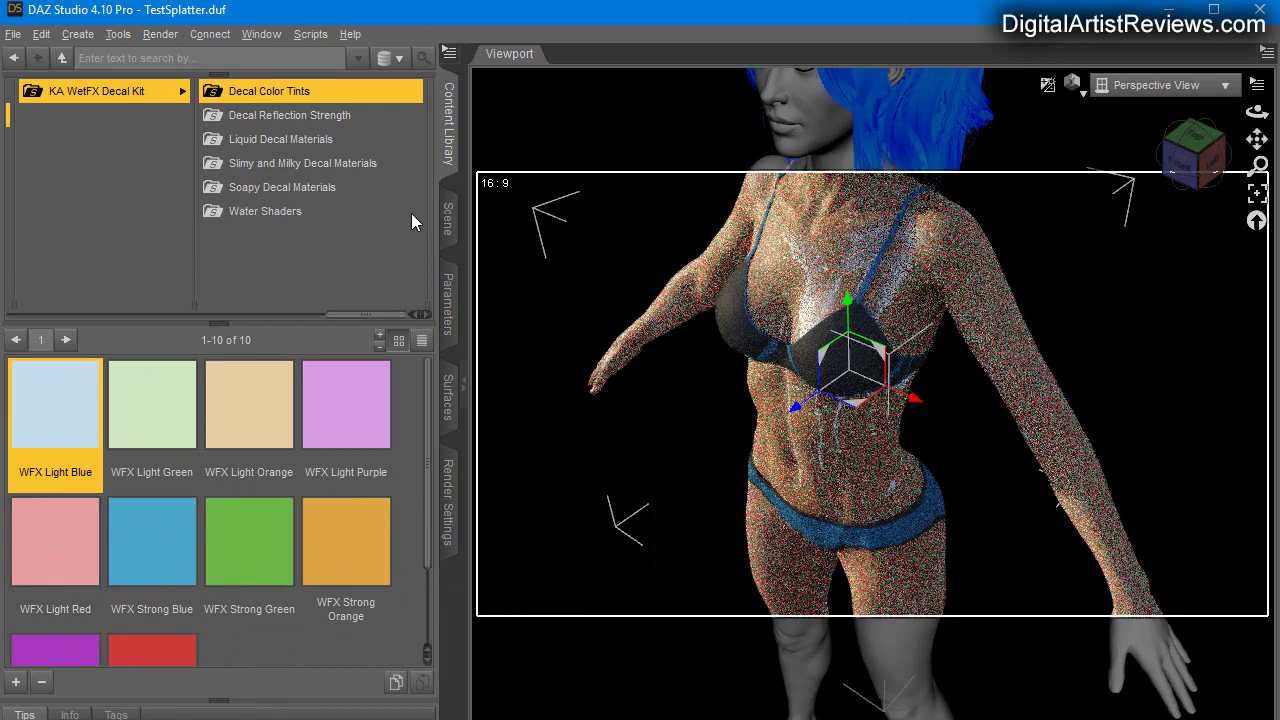
Step: Give the decal WFX Very High Reflection Strength after trying High
left_click(287, 117)
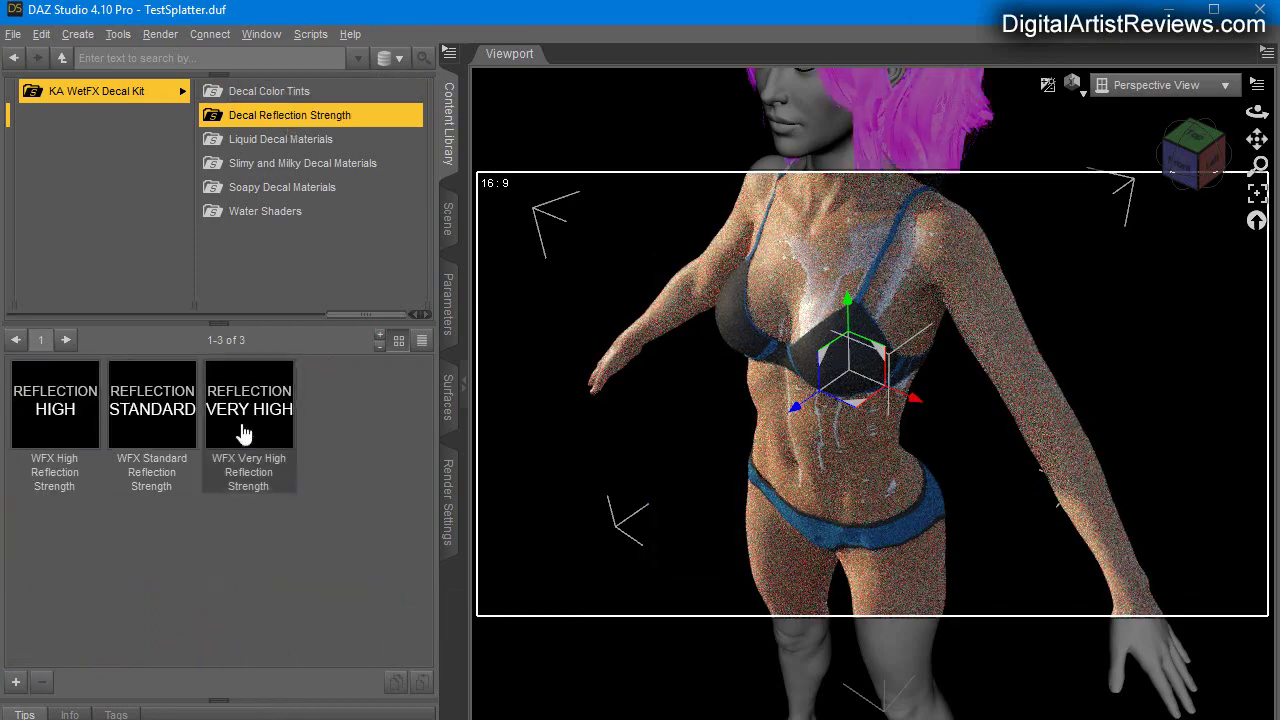
double_click(64, 437)
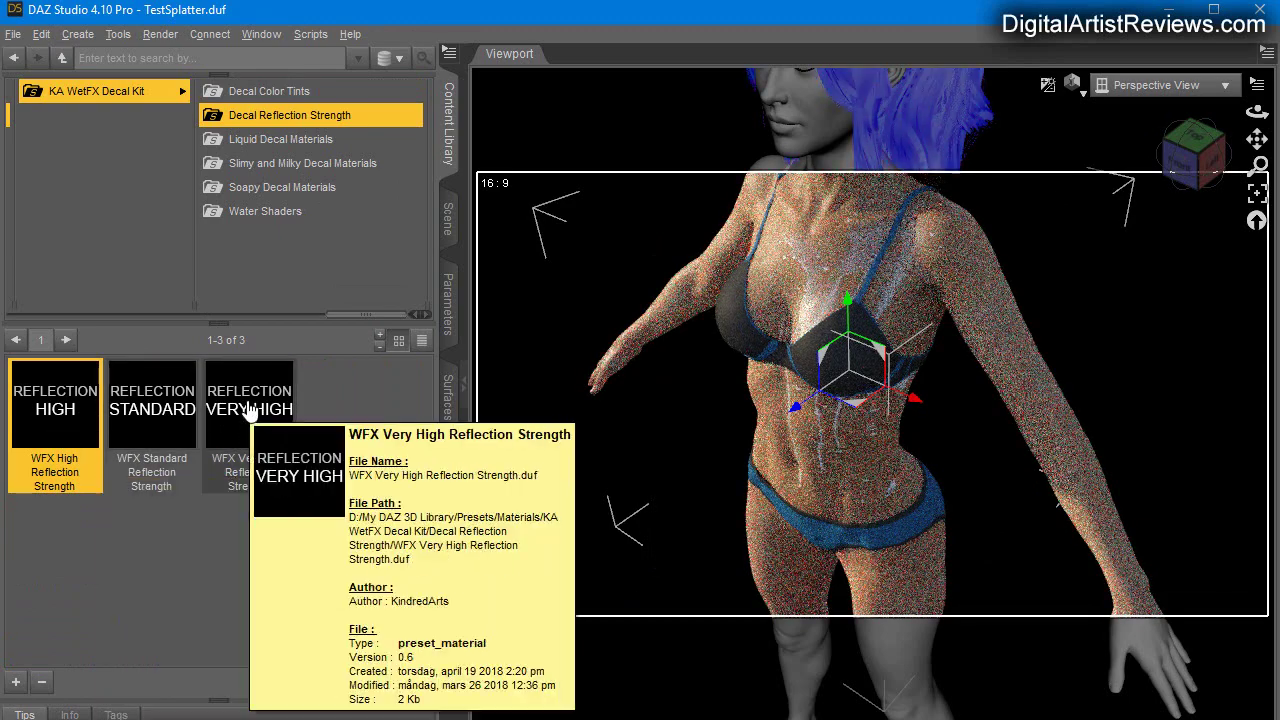
double_click(246, 410)
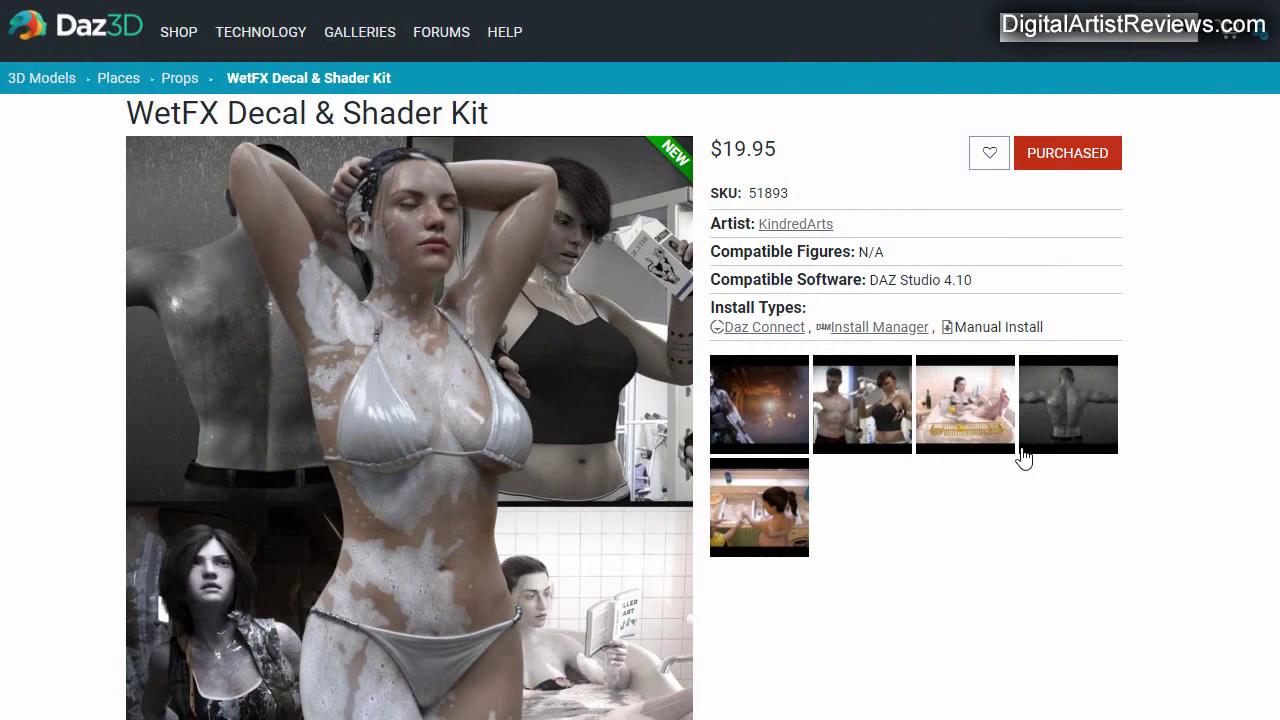
left_click(1030, 416)
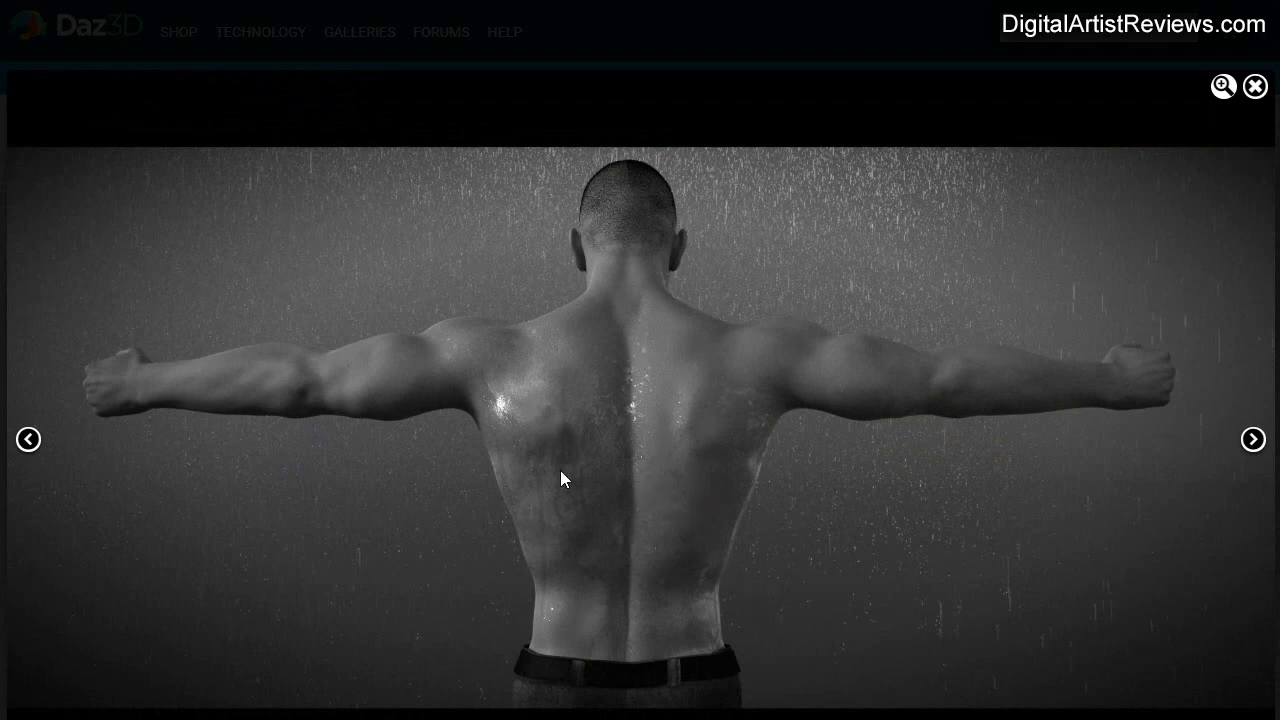
left_click(1255, 88)
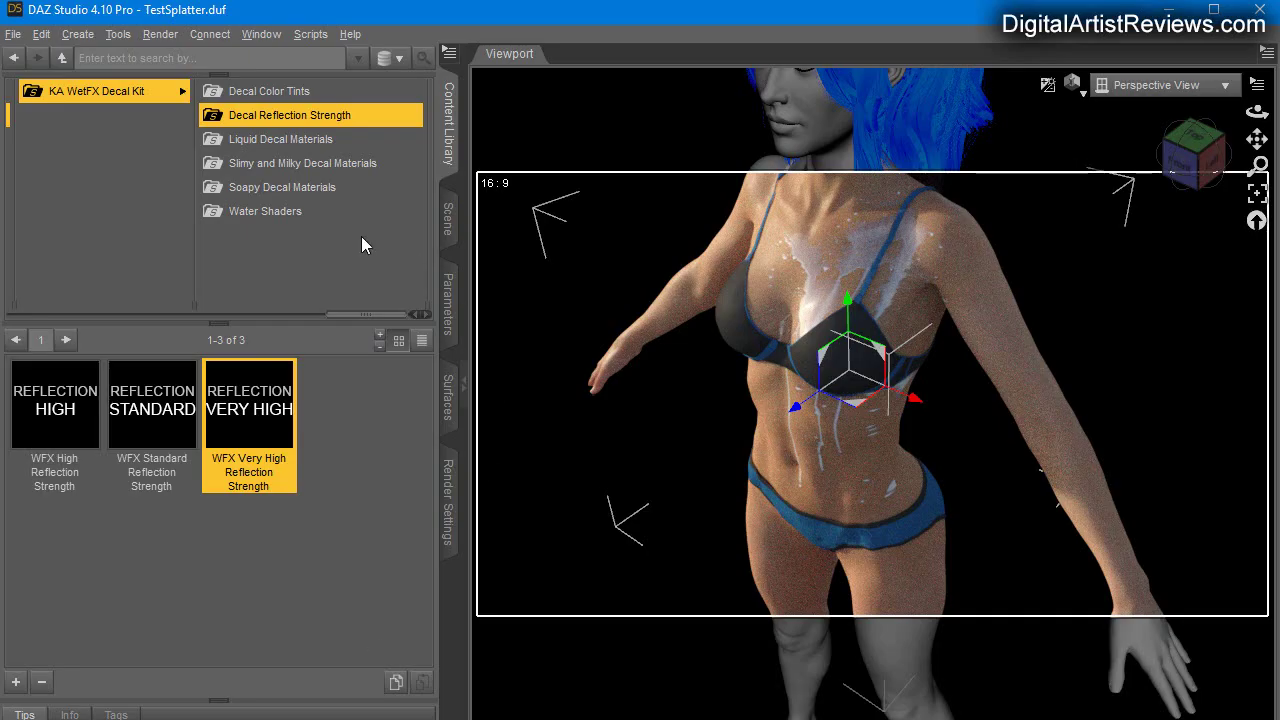
Step: Select the Basic Wear Bra and load a new WFX Decal from the KA WetFX Decal Kit onto it
left_click(450, 222)
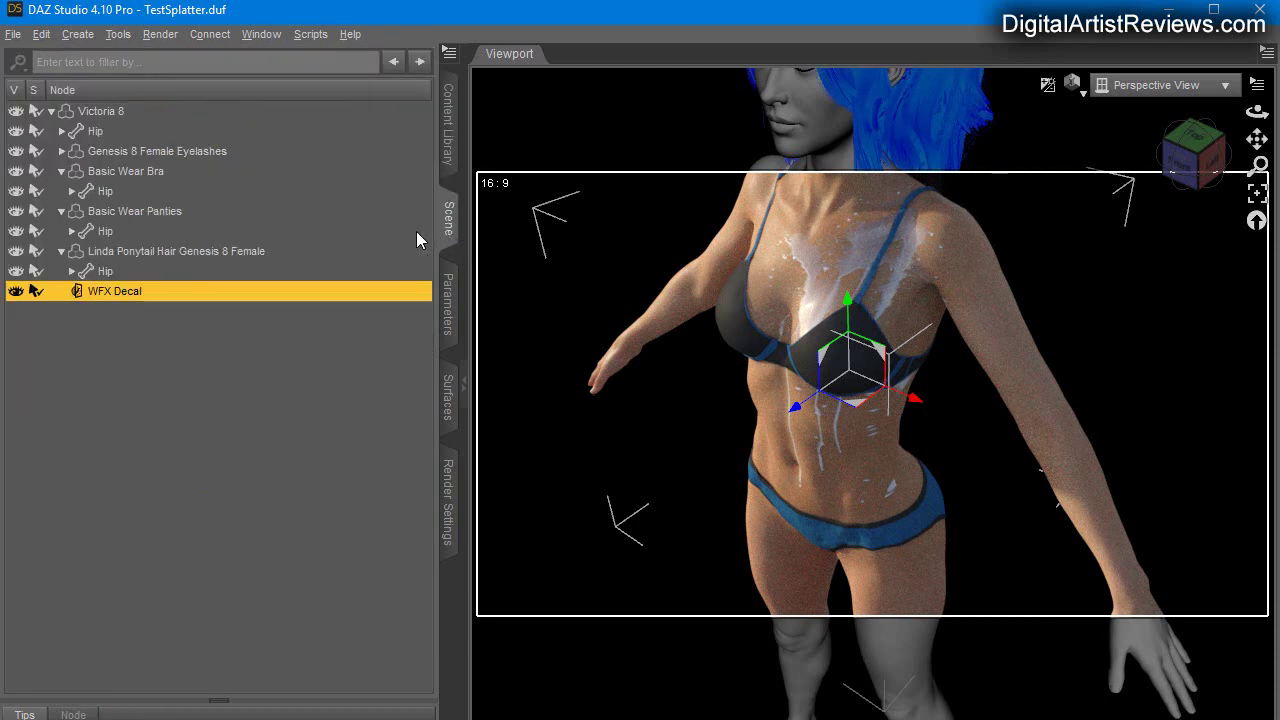
left_click(110, 173)
left_click(446, 125)
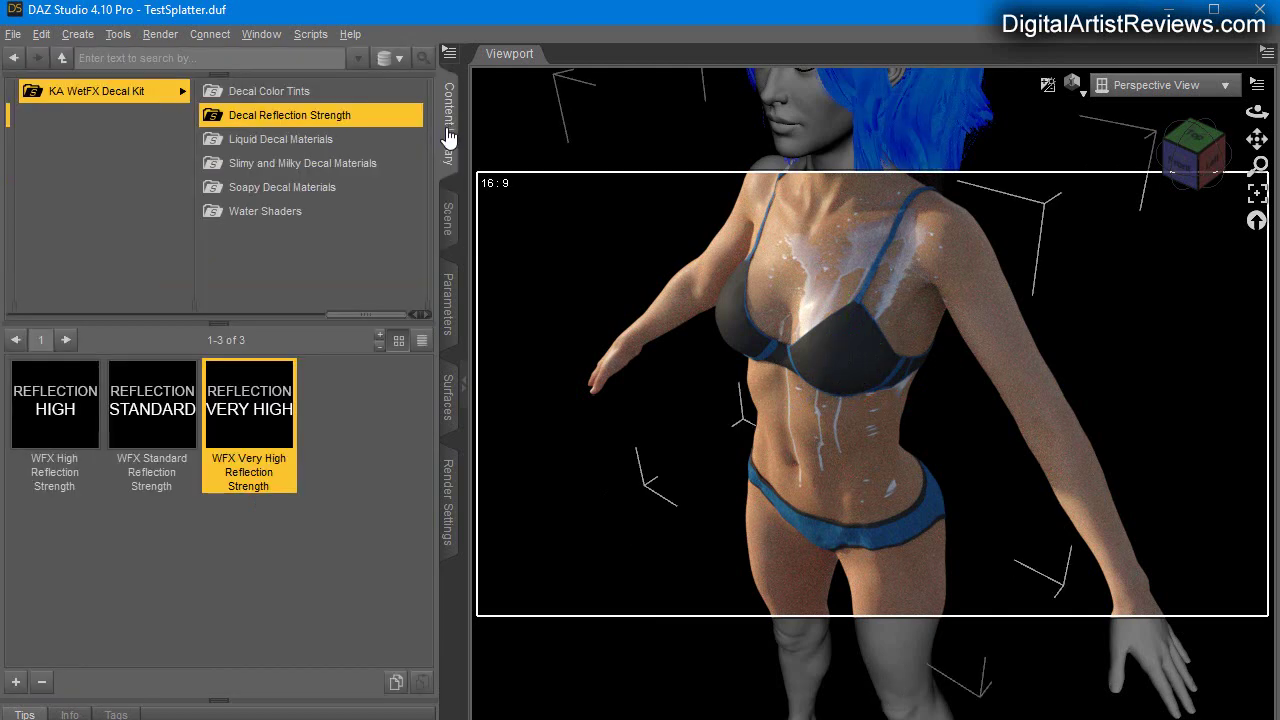
left_click(82, 88)
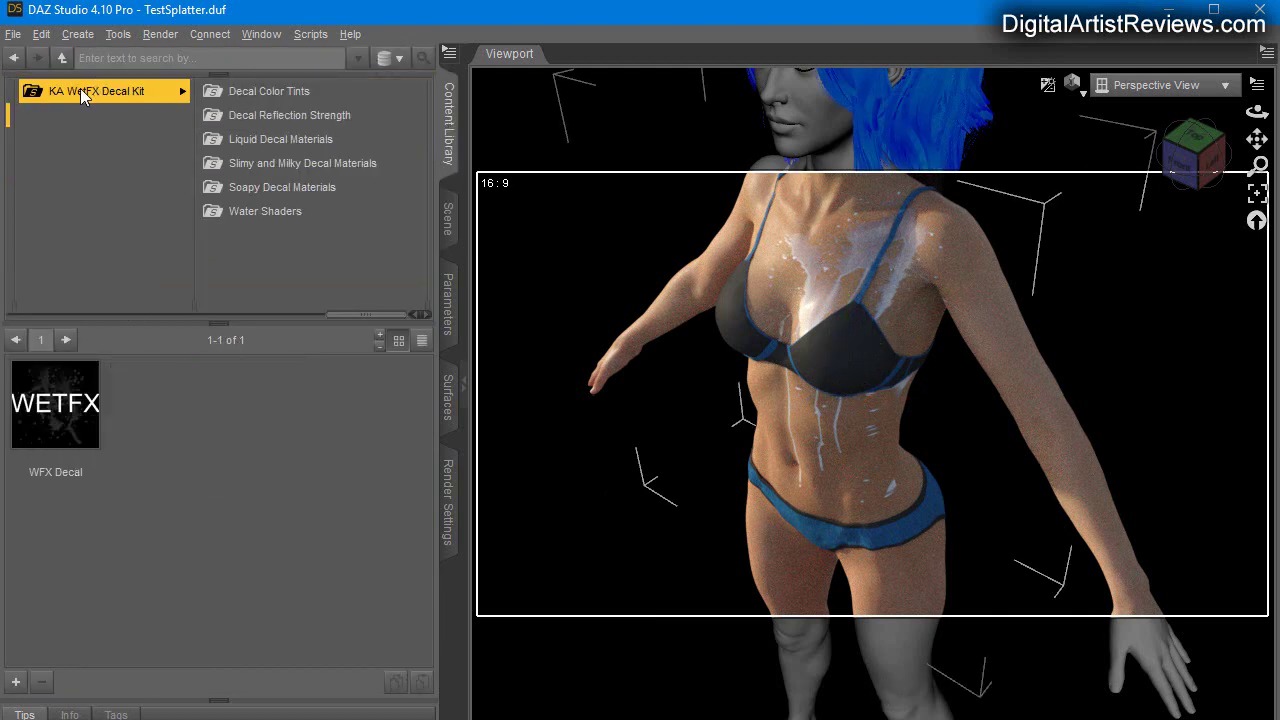
left_click(57, 409)
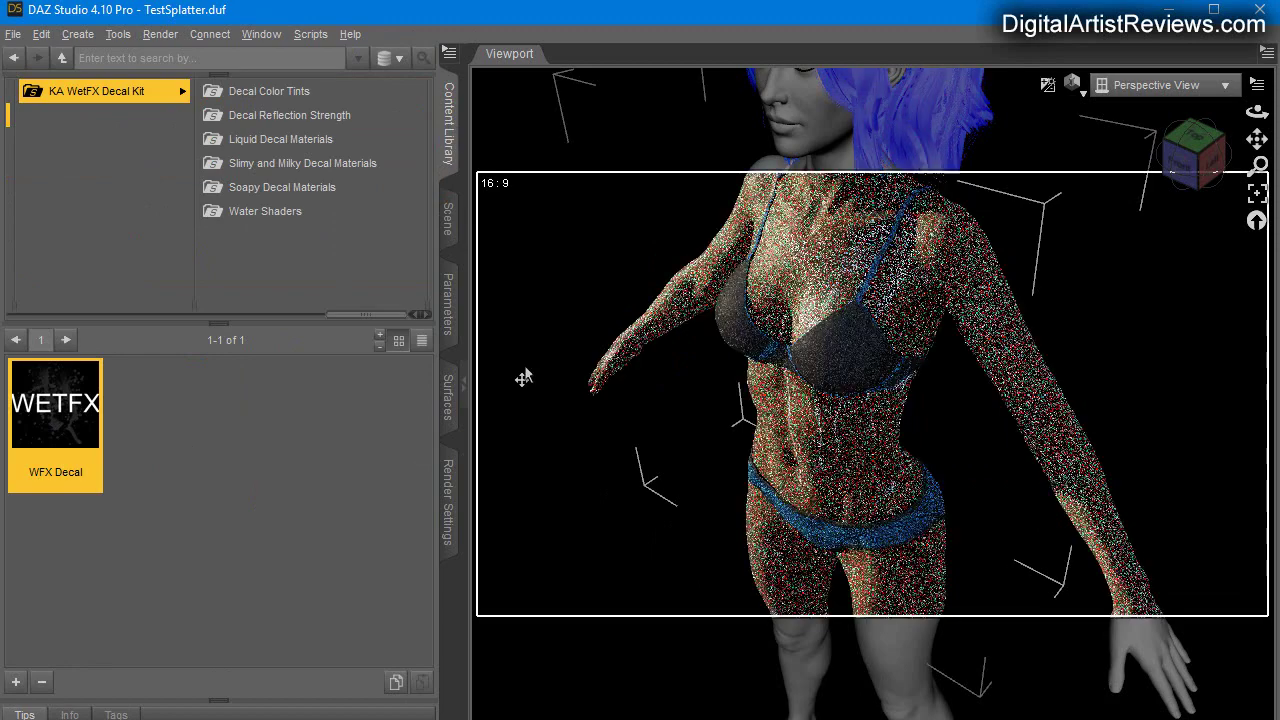
Step: Scale WFX Decal (2) up to 56% and raise it so the WETFX logo spans the bra
left_click(446, 214)
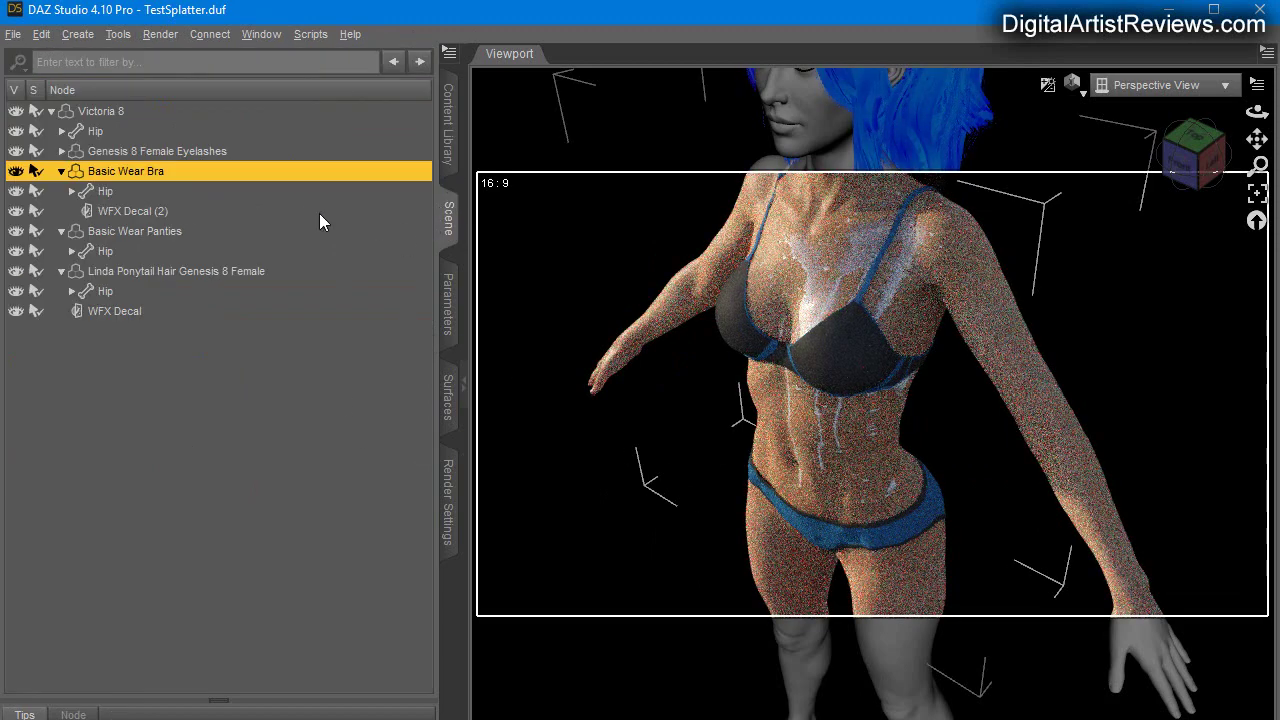
left_click(131, 212)
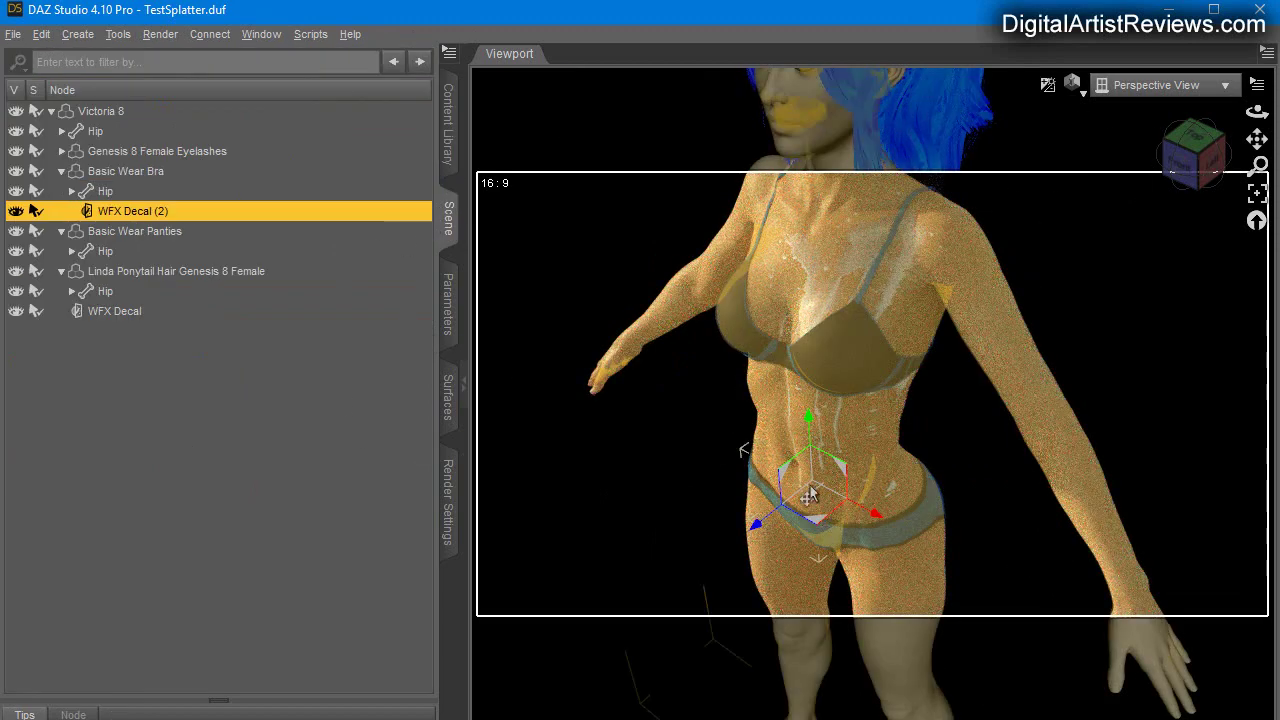
left_click(450, 316)
left_click_drag(265, 347, 390, 341)
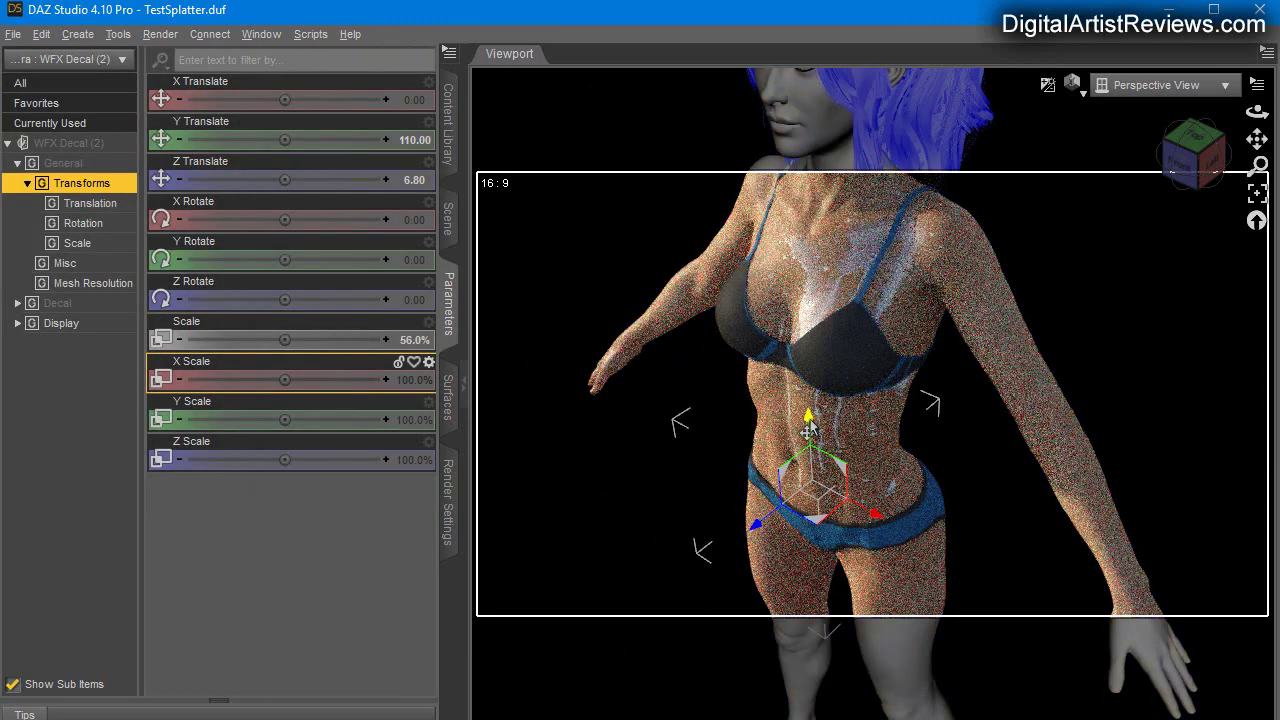
left_click_drag(818, 436, 798, 262)
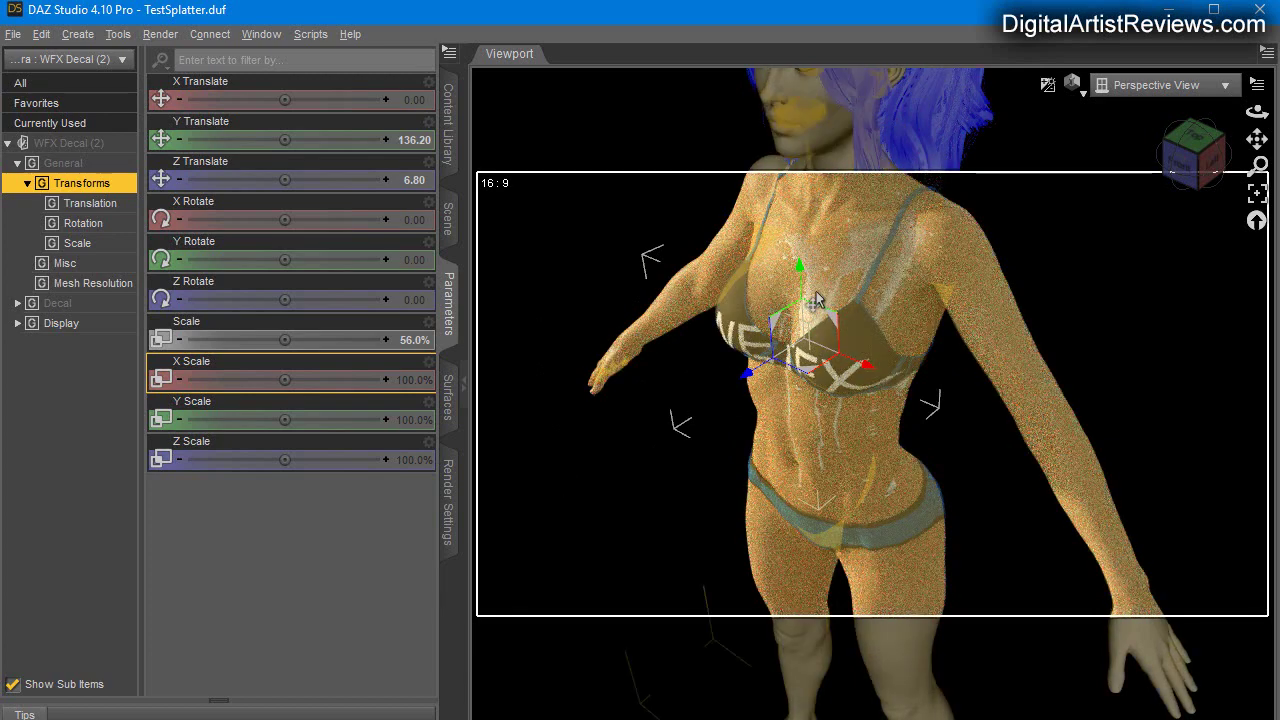
left_click(443, 228)
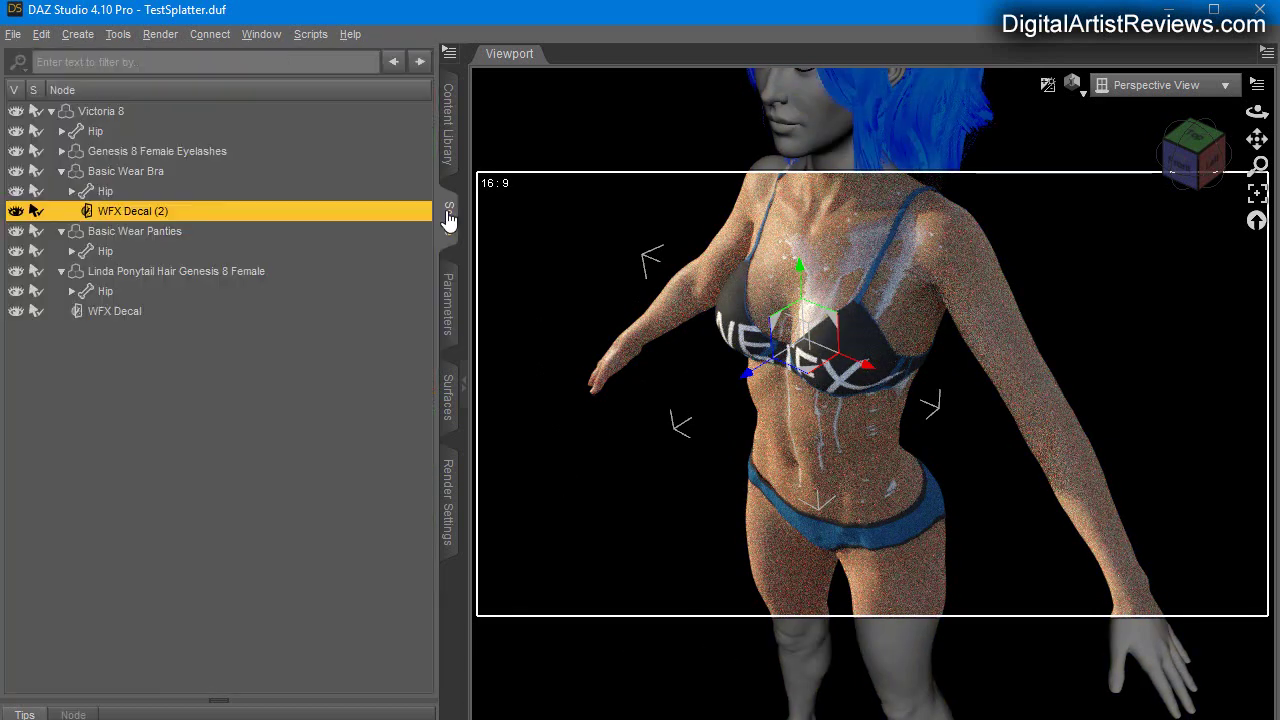
Step: Apply WFX Soapy Decal C to the bra decal and shift it sideways toward the chest's centre
left_click(449, 140)
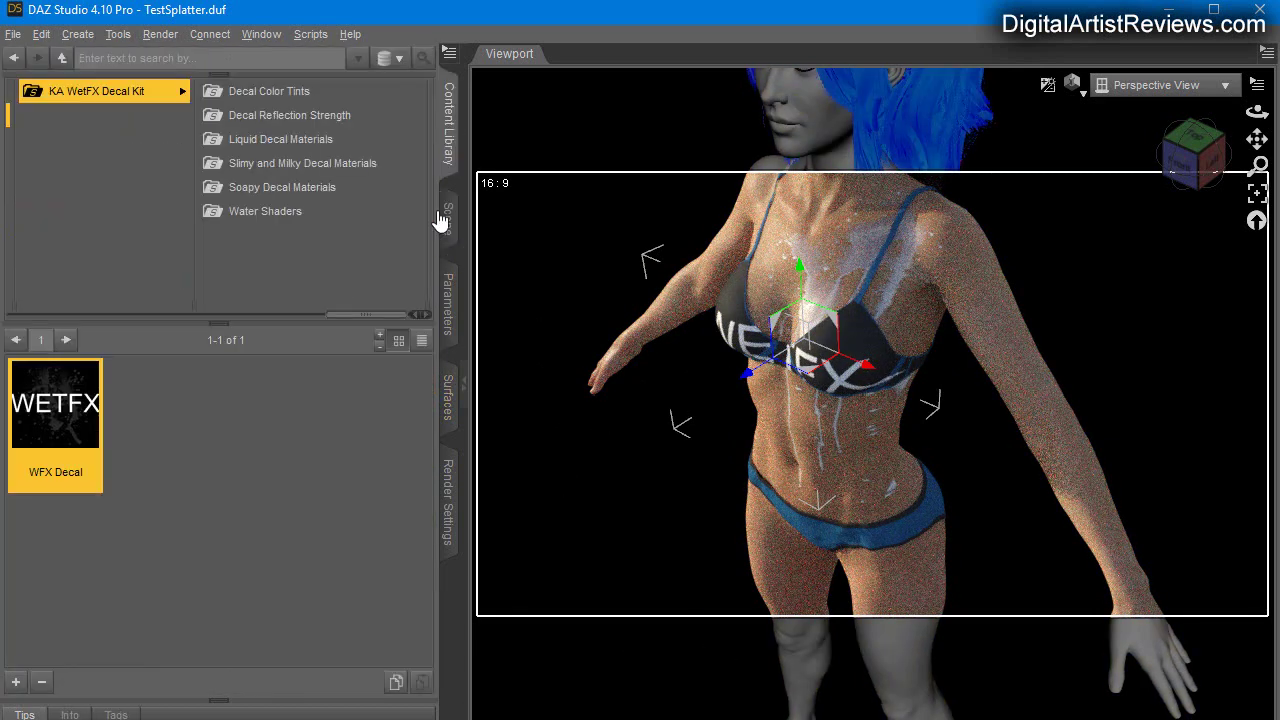
left_click(252, 190)
double_click(249, 410)
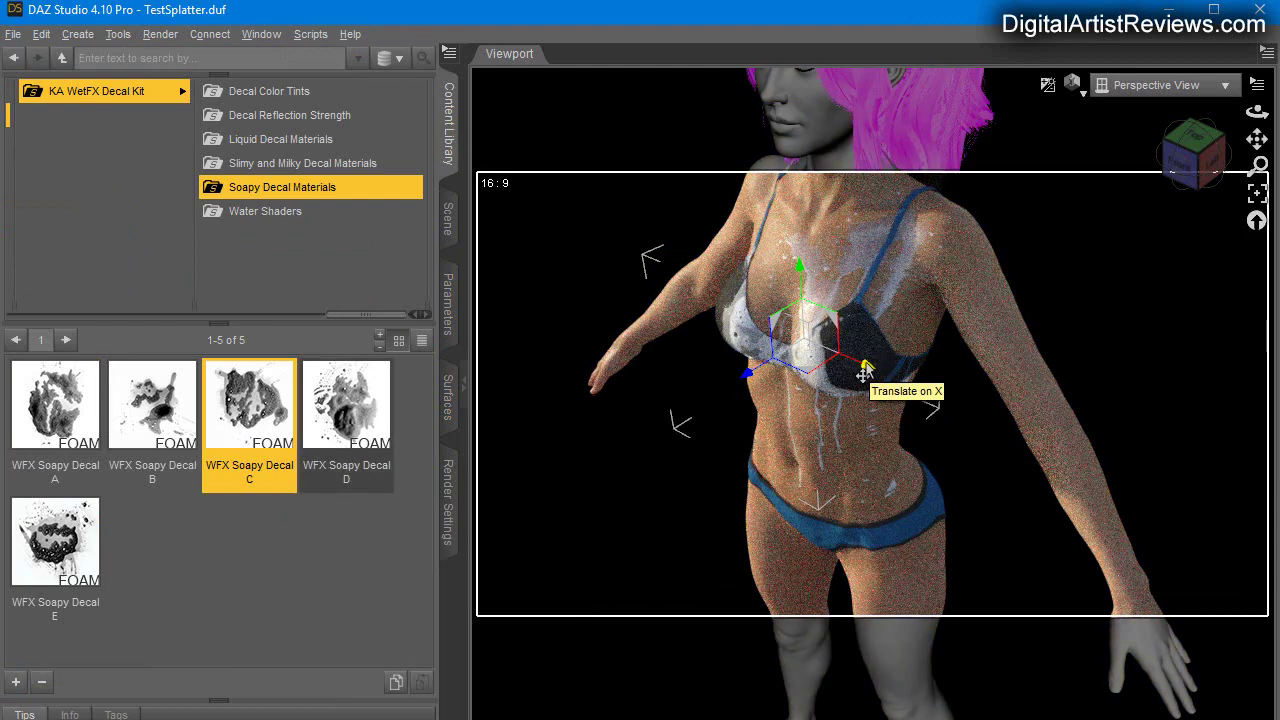
left_click_drag(866, 372, 914, 386)
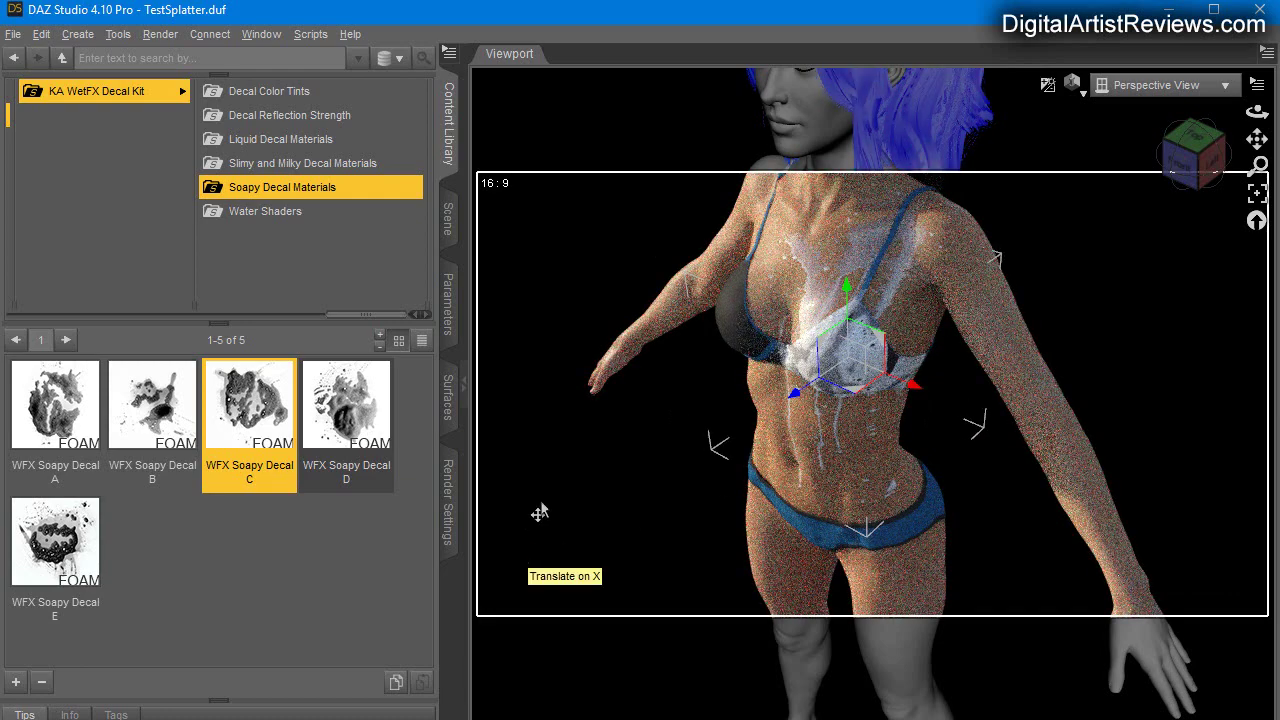
Step: Try rotating WFX Decal (2) on Y by 45 and then 90 degrees
left_click(449, 305)
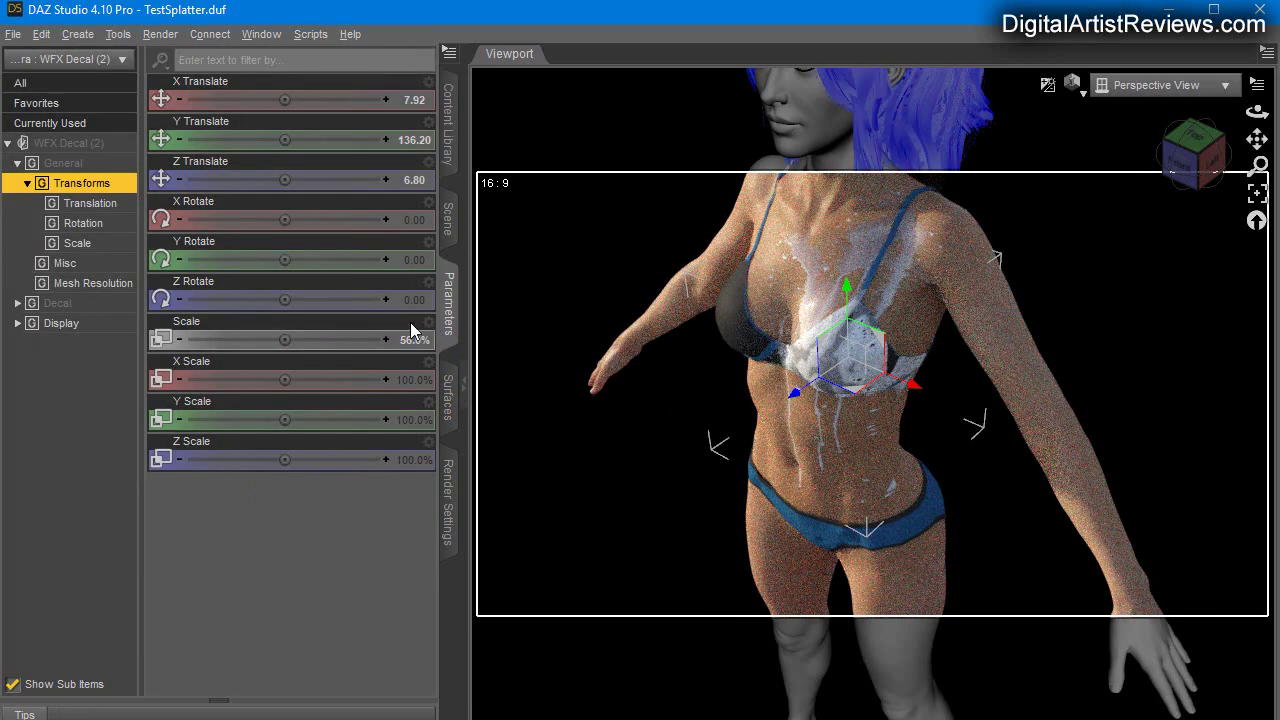
left_click(414, 261)
type("45")
key("Return")
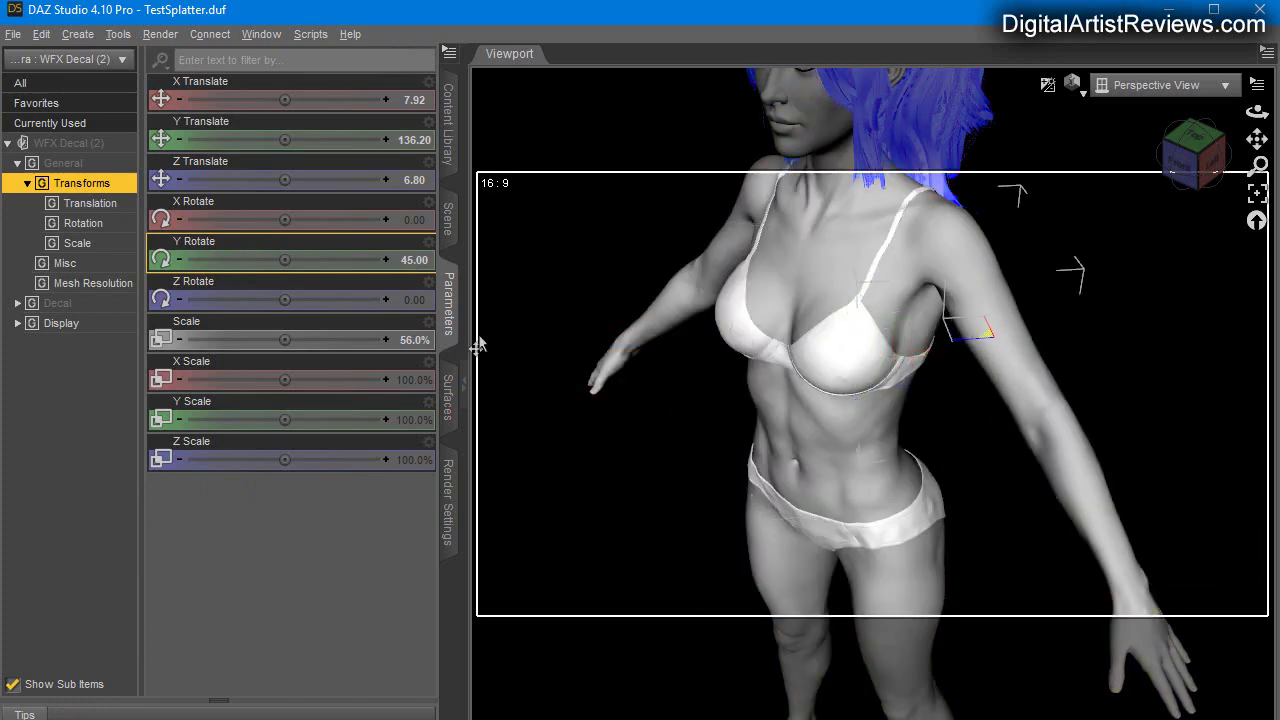
left_click(416, 261)
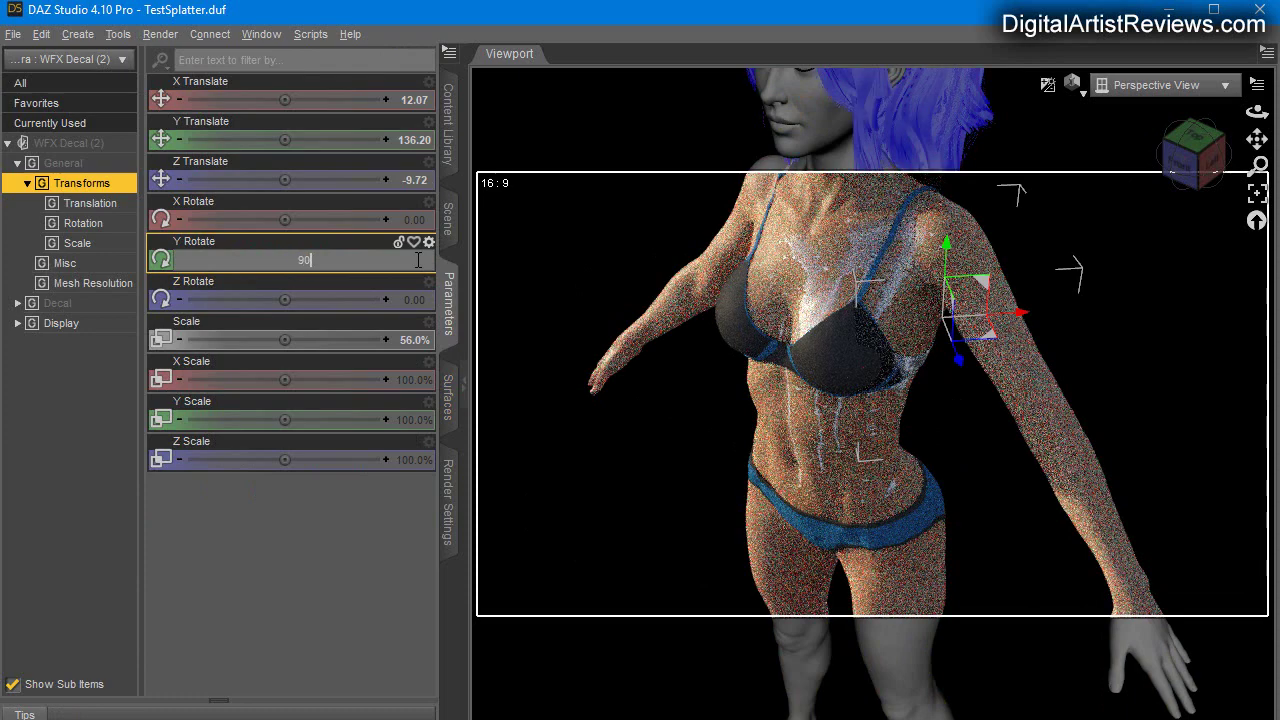
key("Return")
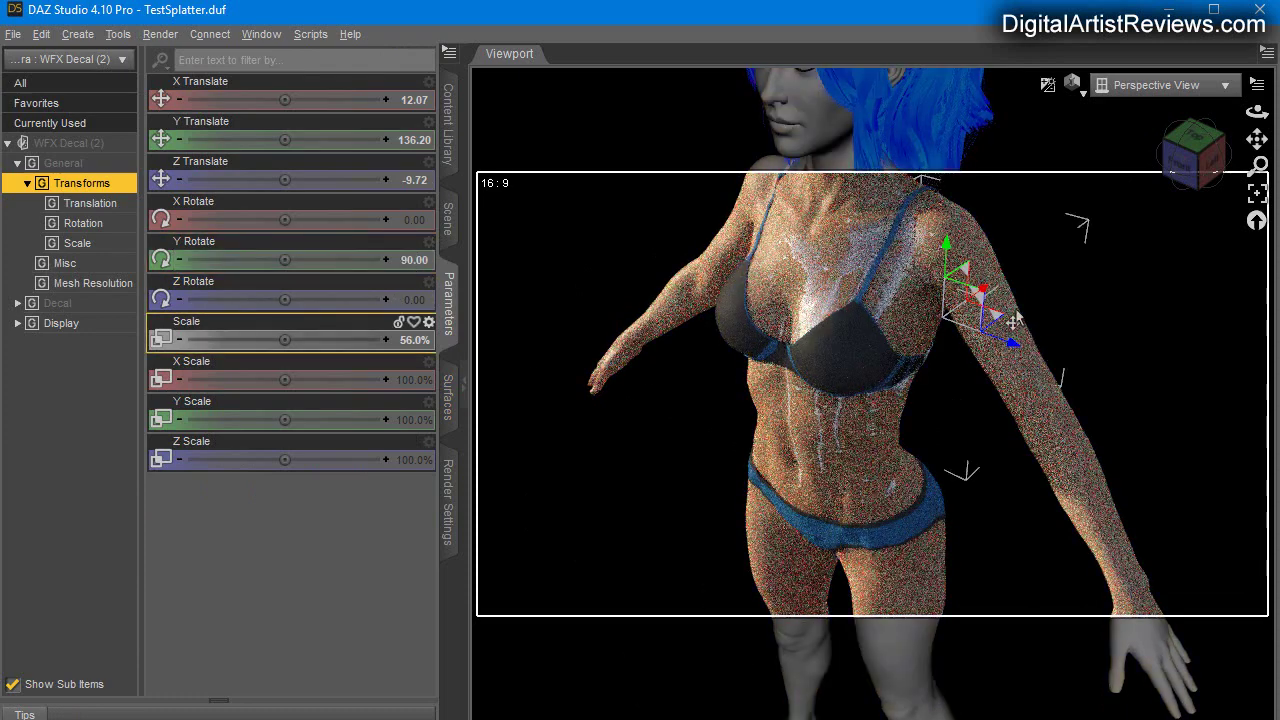
Step: Move the decal from the shoulder onto the chest and reset its Y Rotate to 0
left_click_drag(995, 320, 1060, 350, "alt")
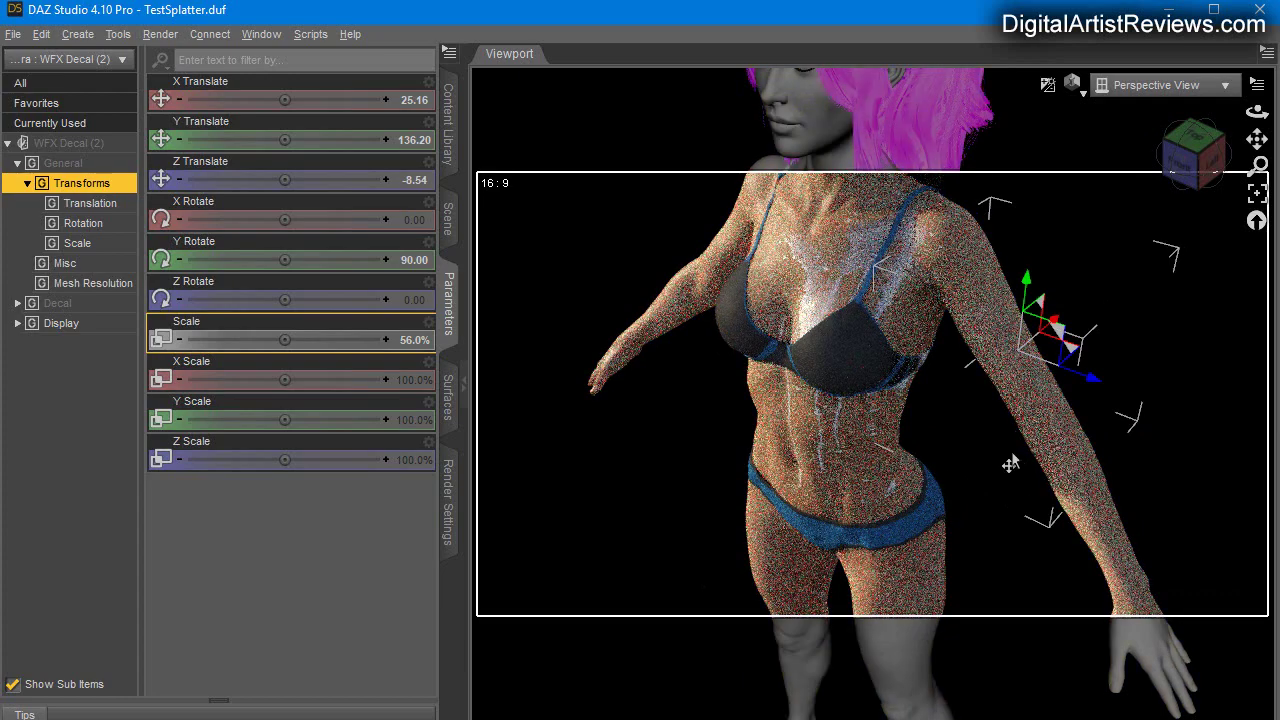
mouse_move(1070, 355)
left_mouse_down()
mouse_move(1060, 370)
mouse_move(918, 415)
mouse_move(860, 355)
left_mouse_up()
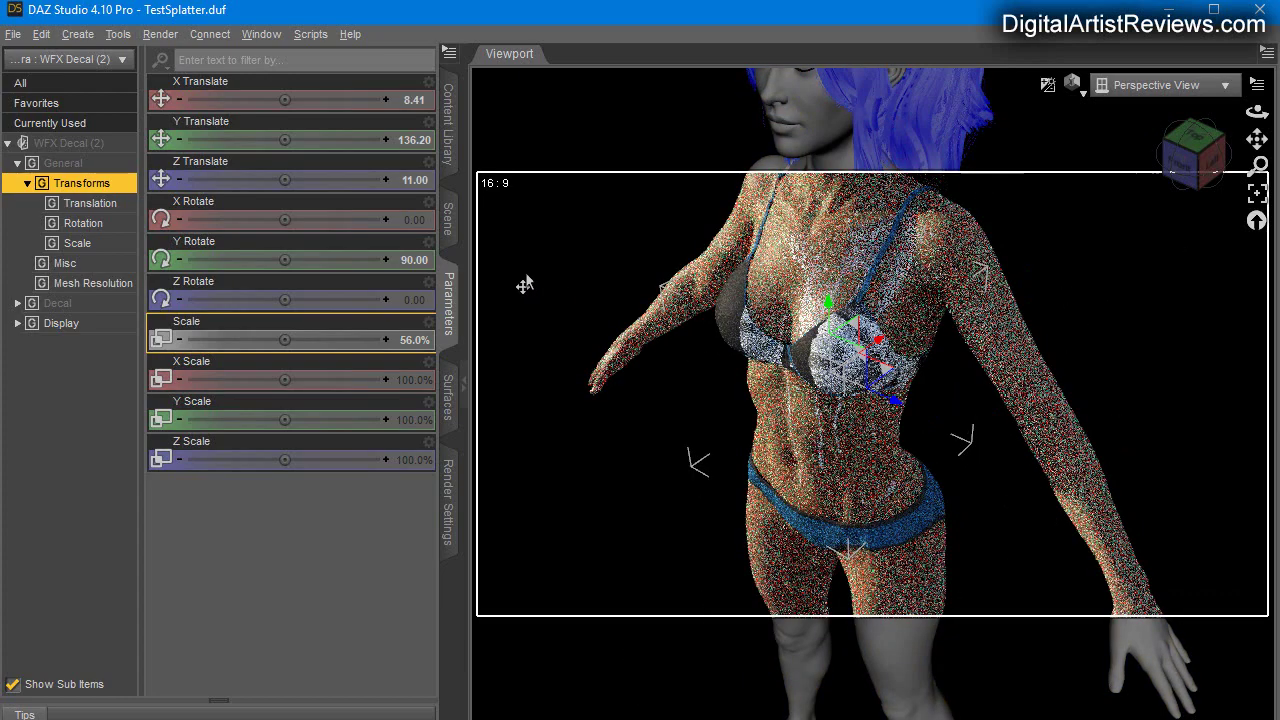
left_click(410, 260)
type("0")
key("Return")
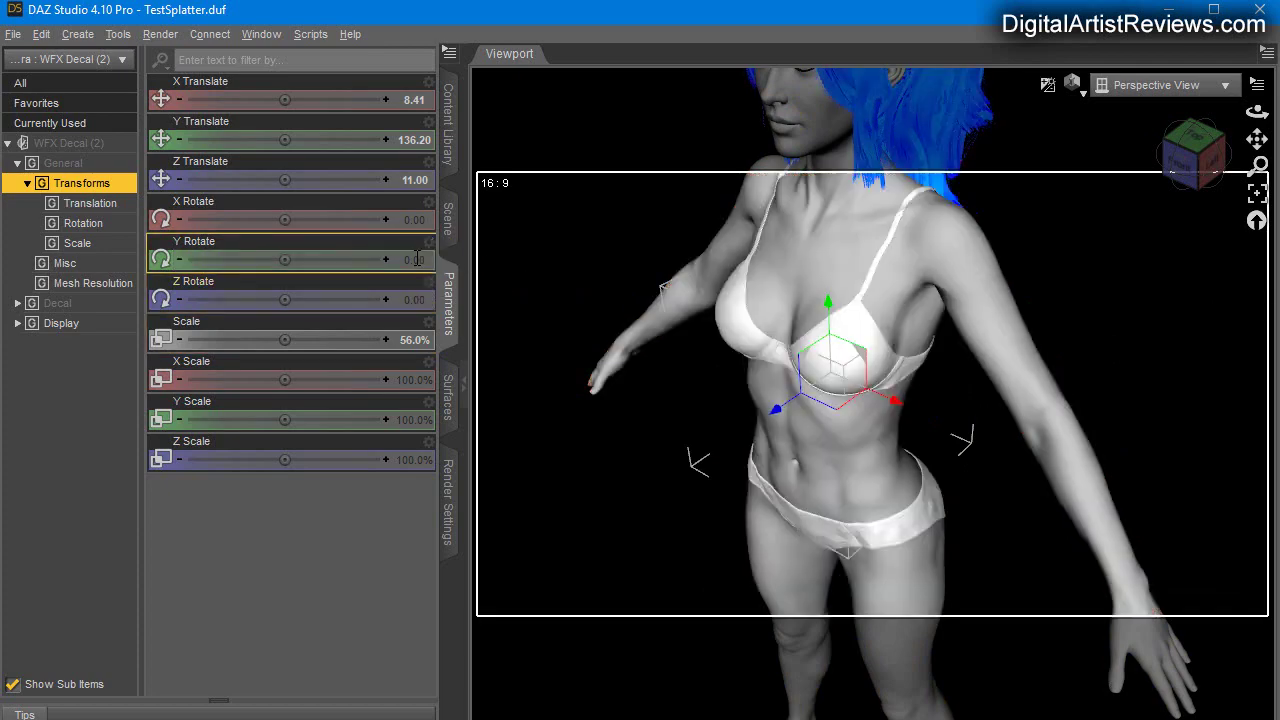
left_click(450, 218)
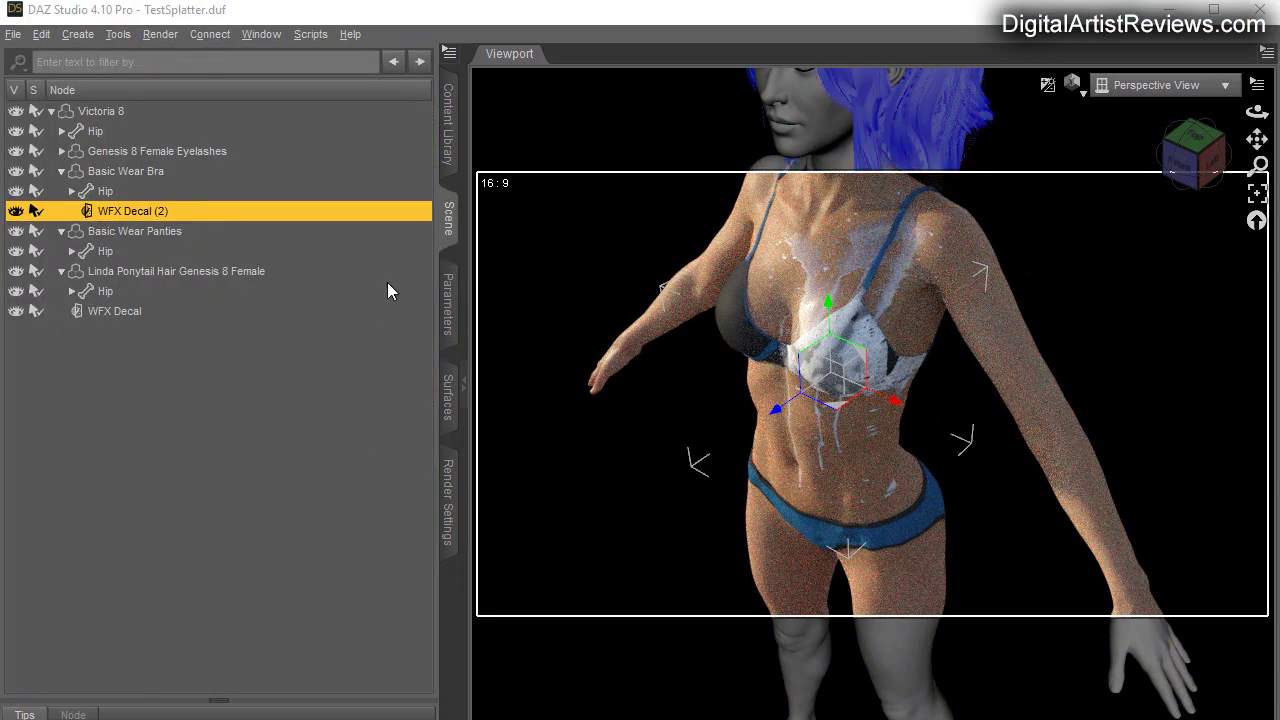
Step: Apply WFX Soapy Water clear to the chest decal, then try WFX Soapy Decal B
left_click(452, 140)
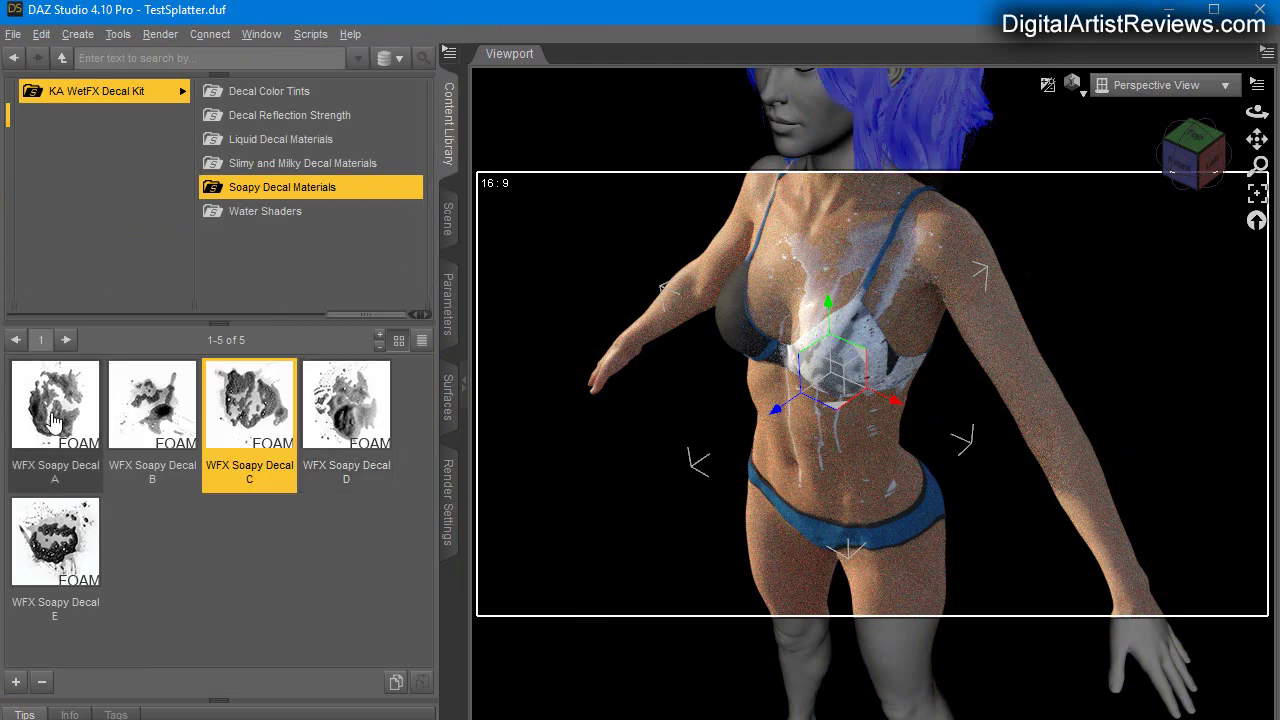
left_click(280, 213)
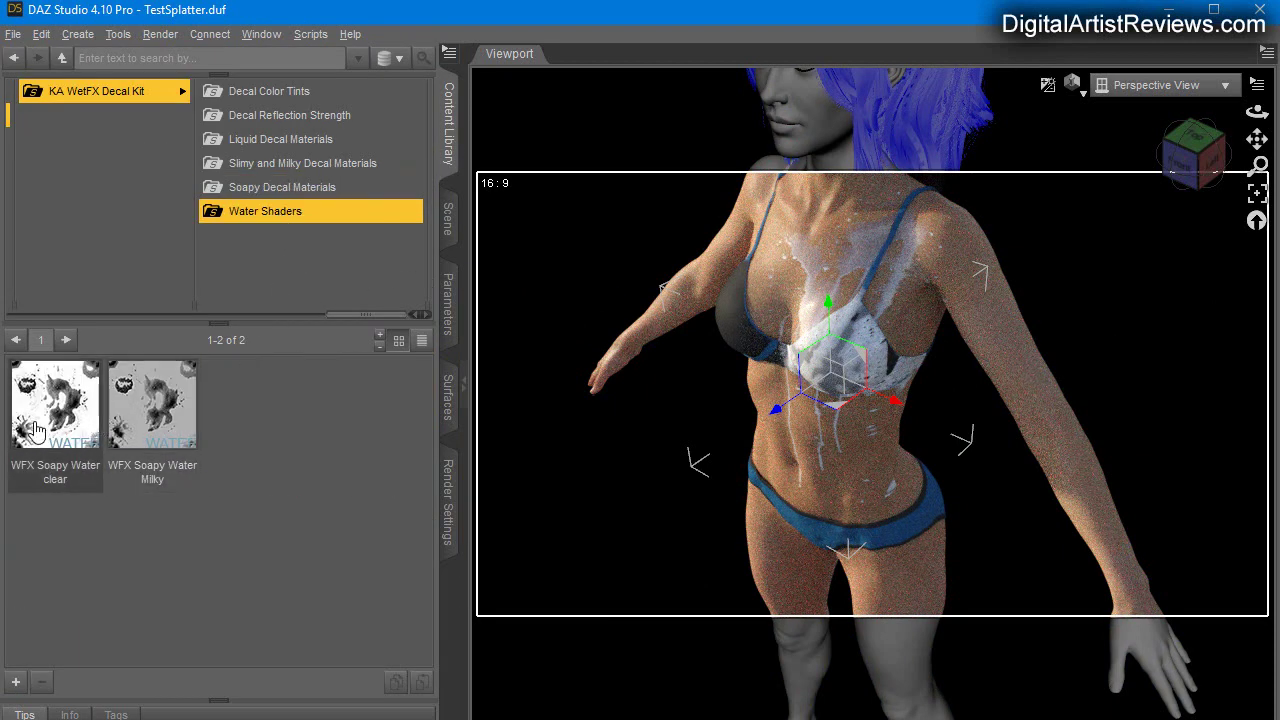
mouse_move(70, 410)
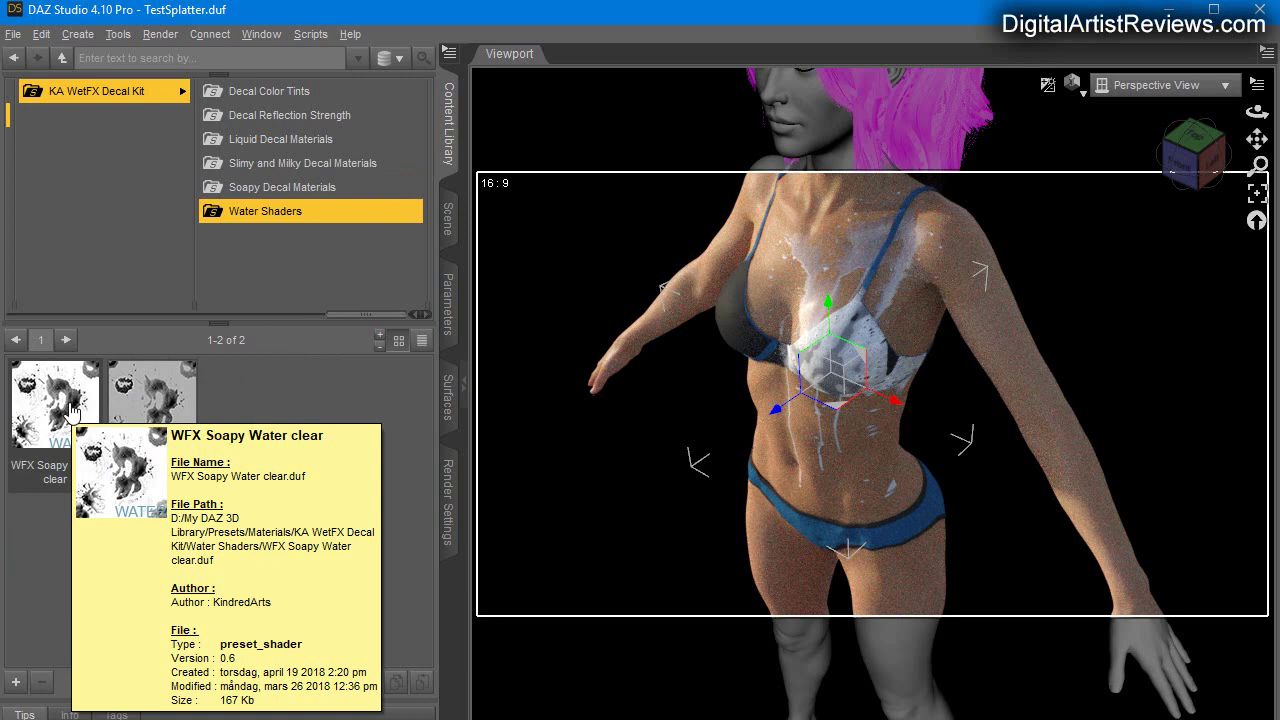
double_click(70, 410)
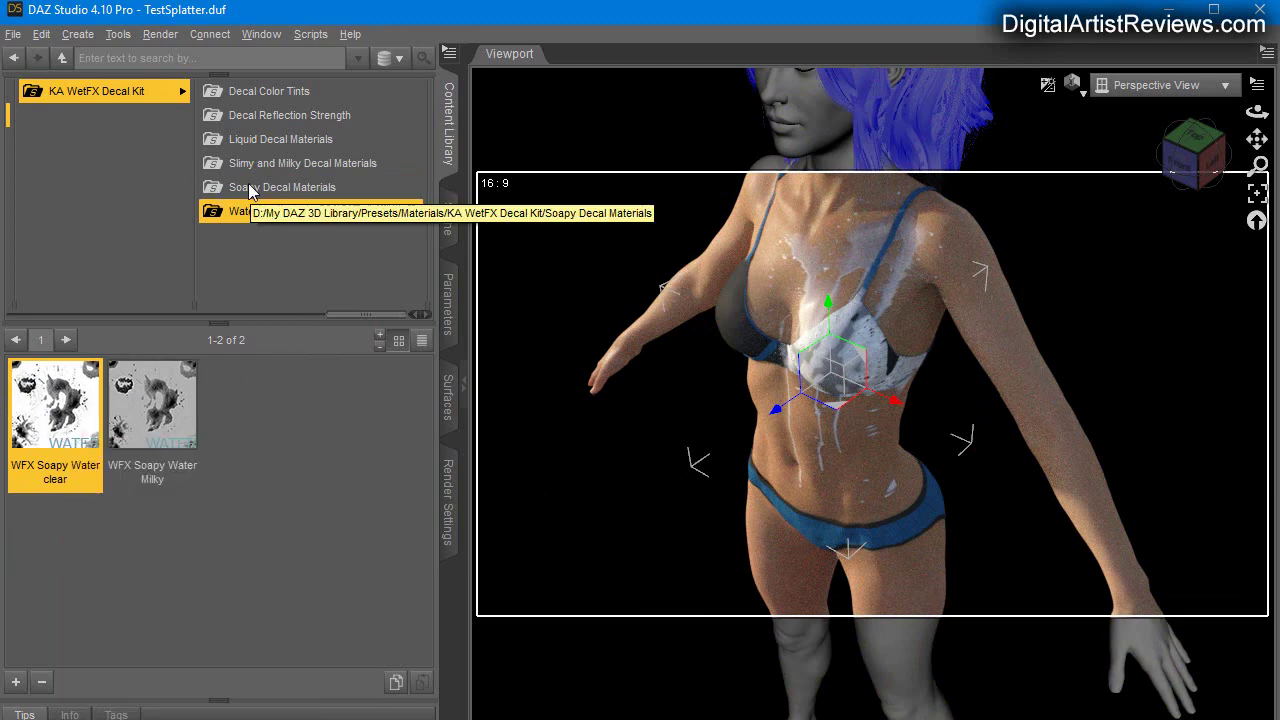
left_click(310, 188)
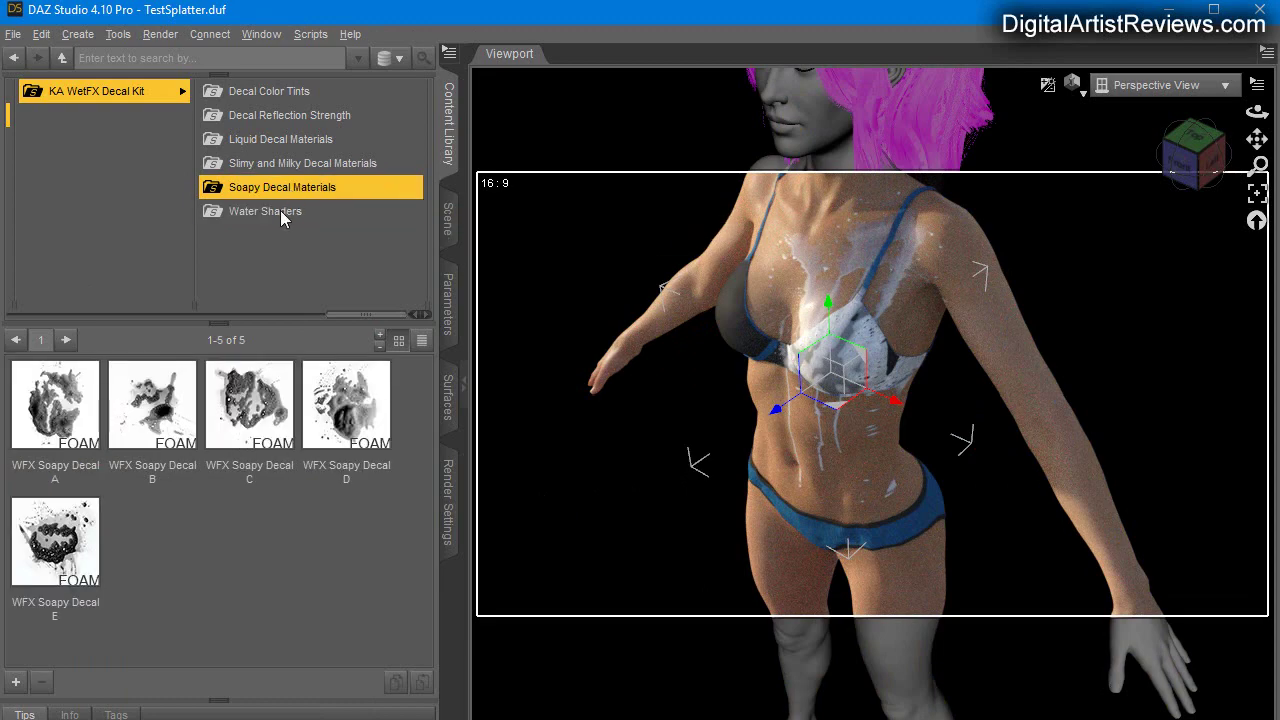
double_click(195, 455)
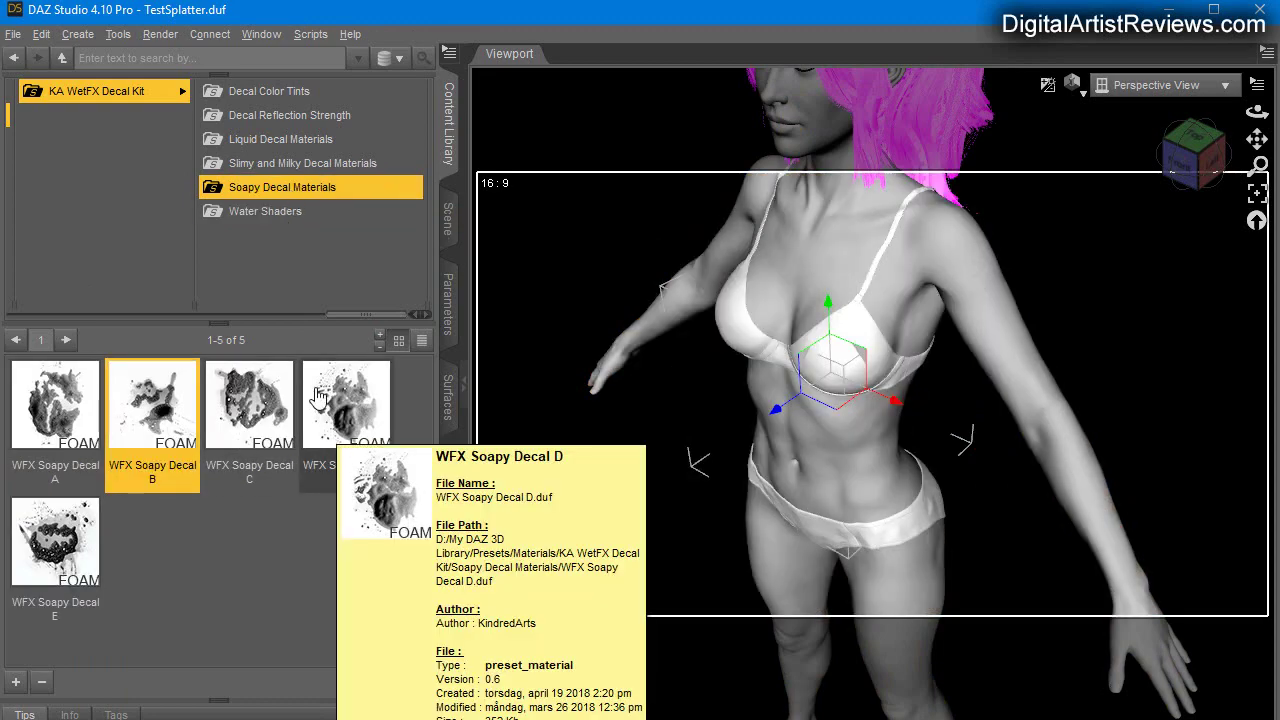
Step: Try WFX Slime A and WFX Splatter B, then settle on WFX Soapy Decal C
left_click(261, 166)
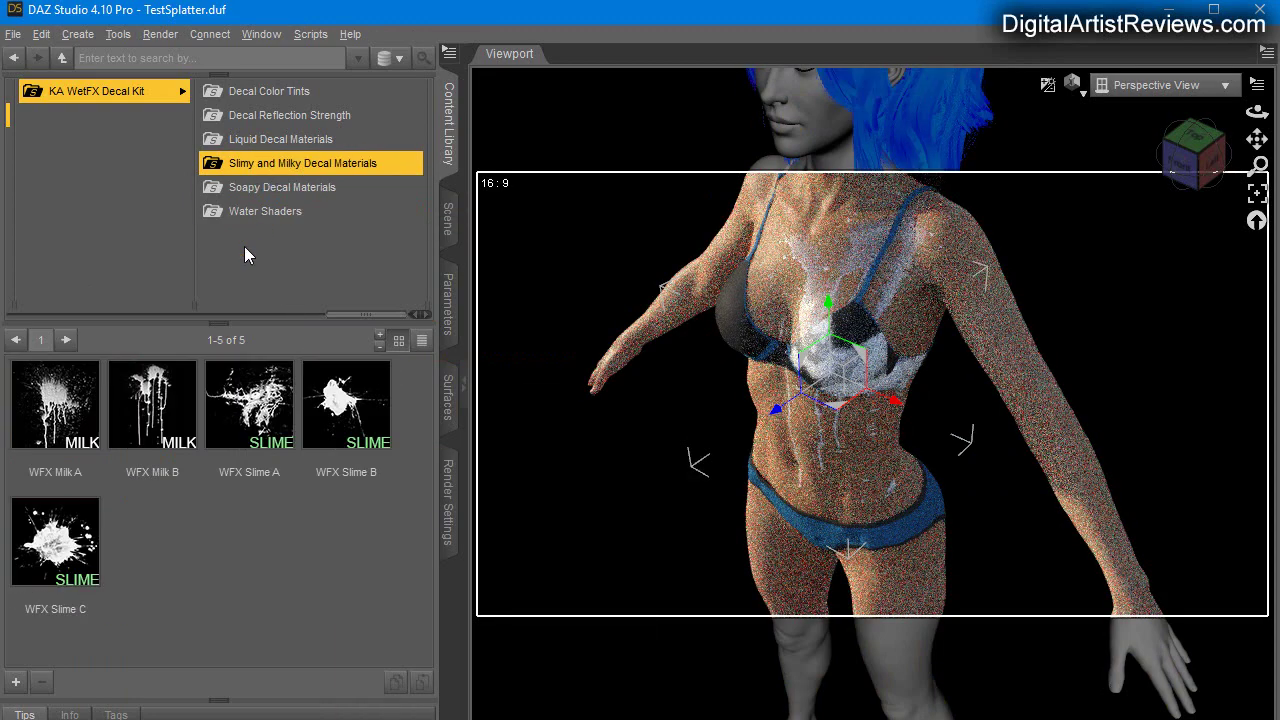
left_click(249, 410)
double_click(249, 410)
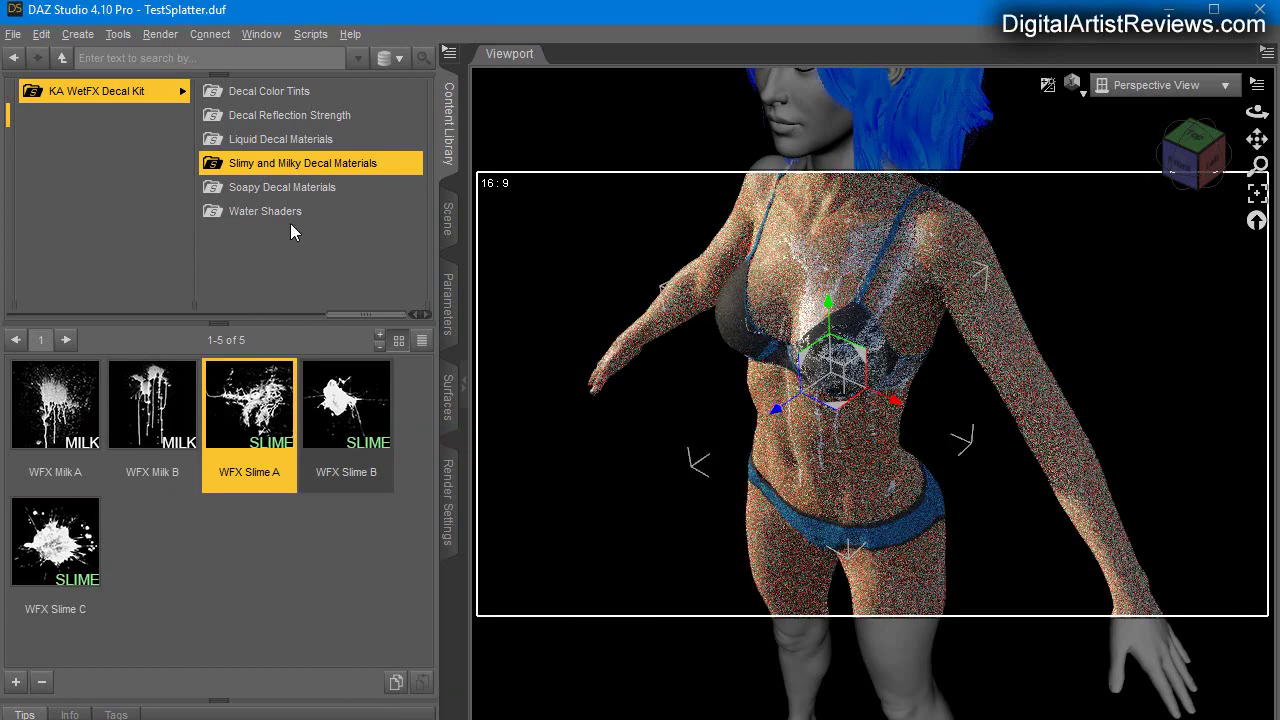
left_click(254, 141)
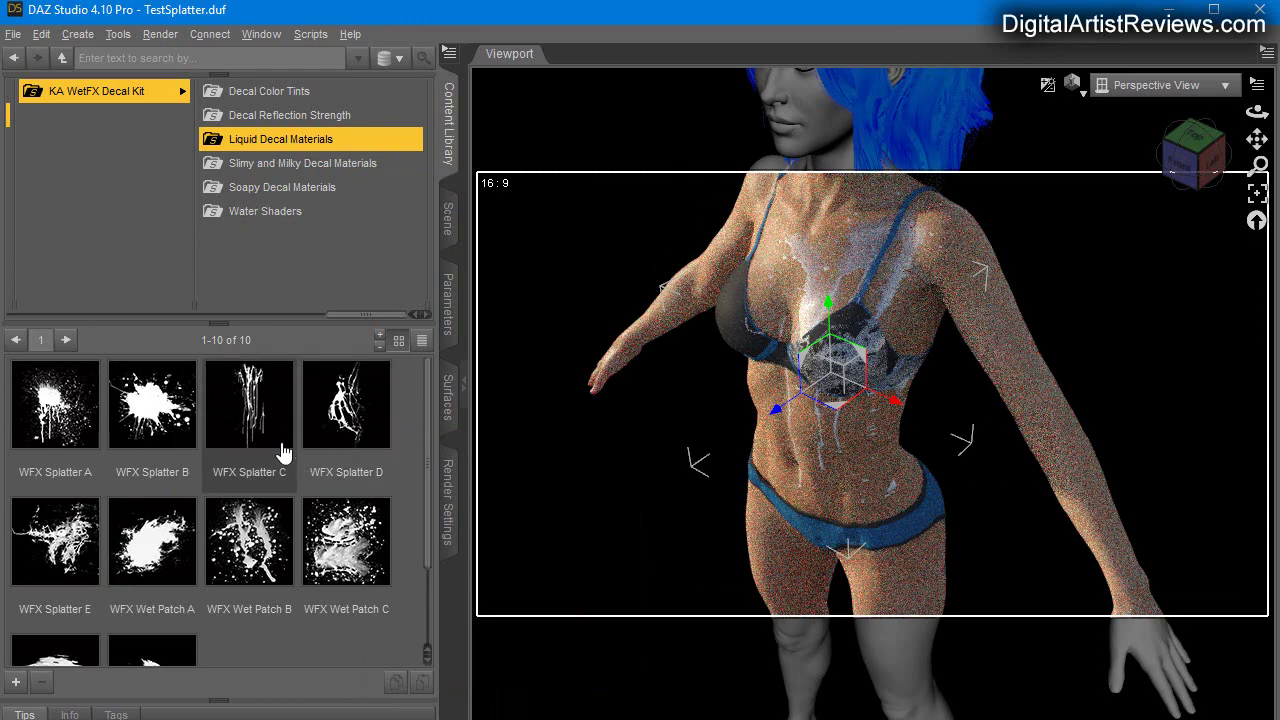
double_click(155, 408)
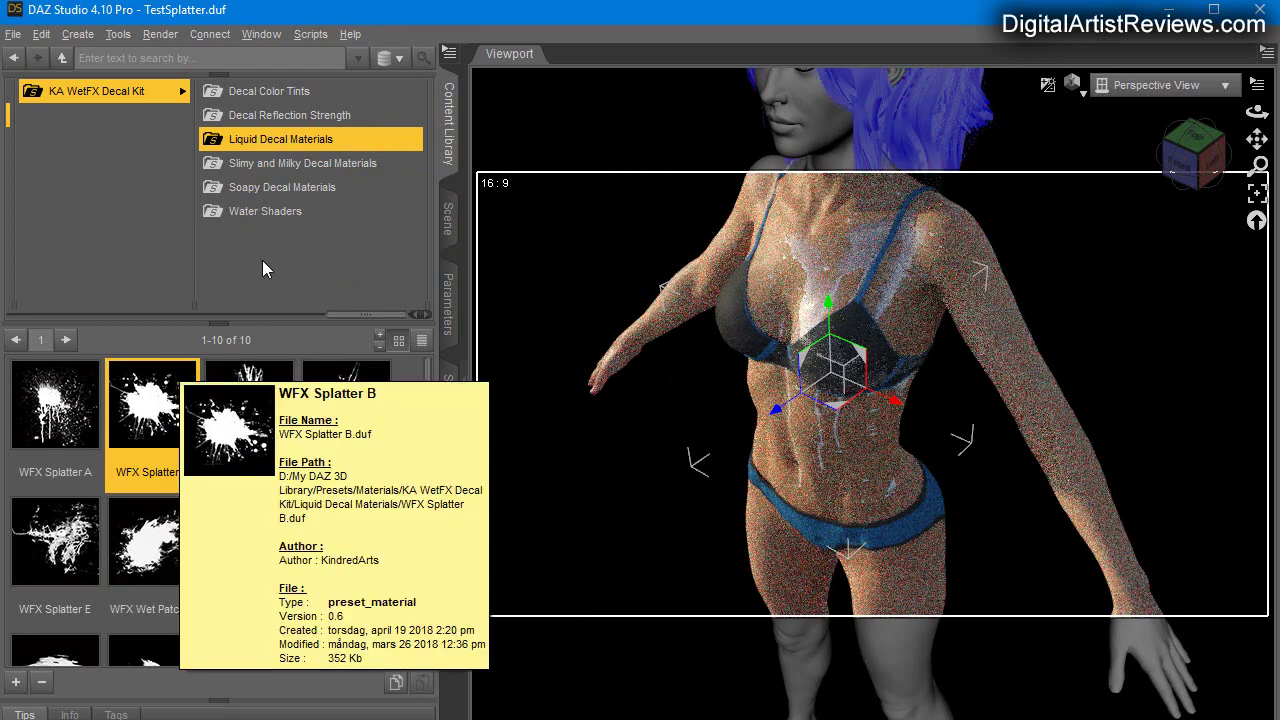
left_click(265, 191)
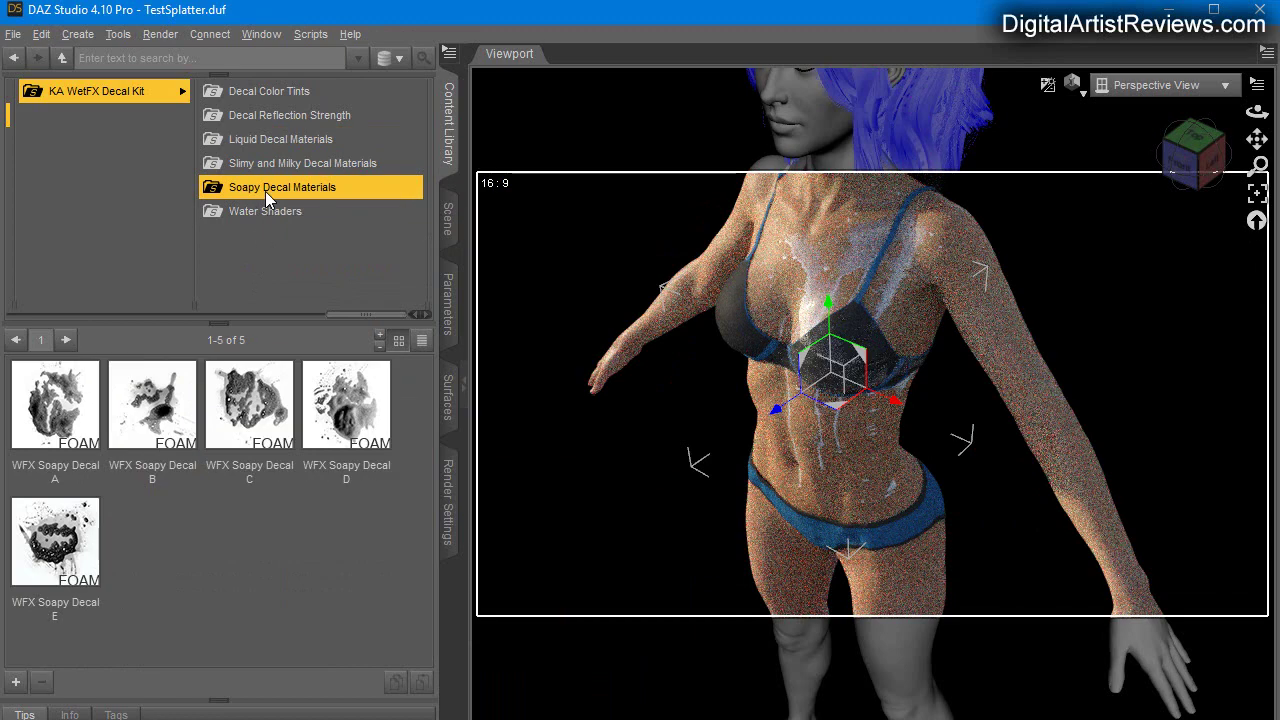
double_click(257, 403)
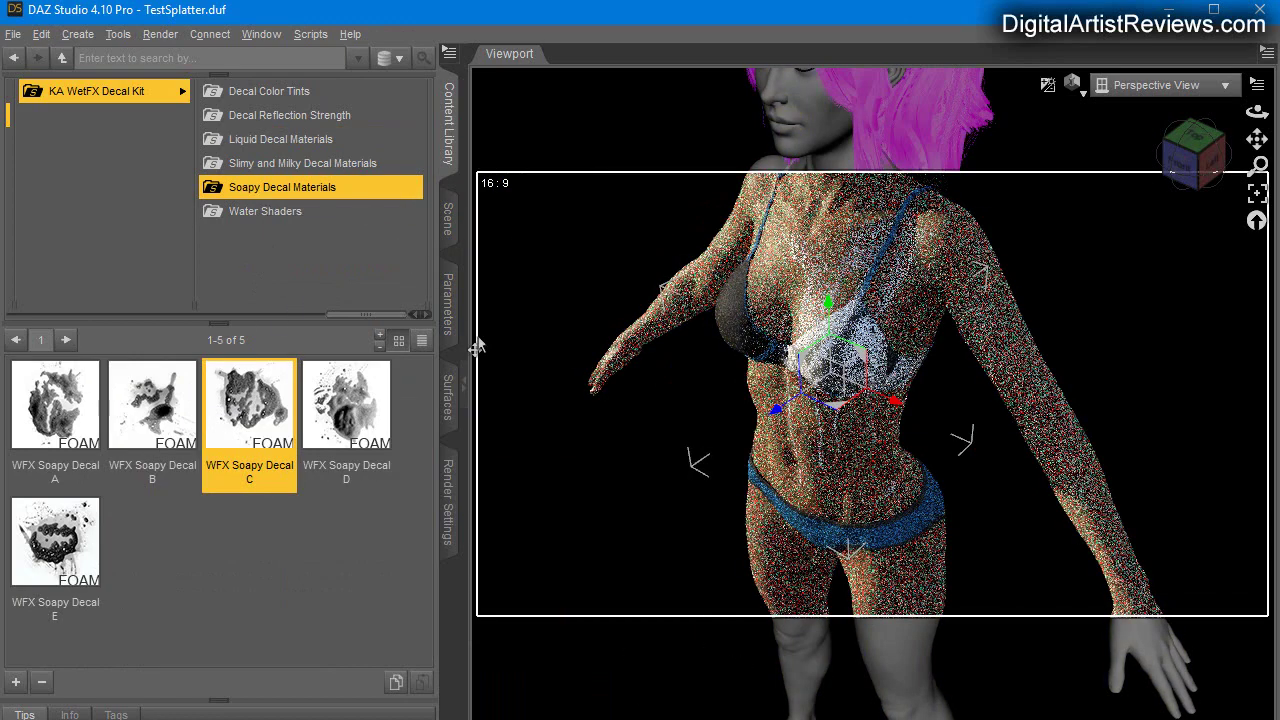
left_click(449, 400)
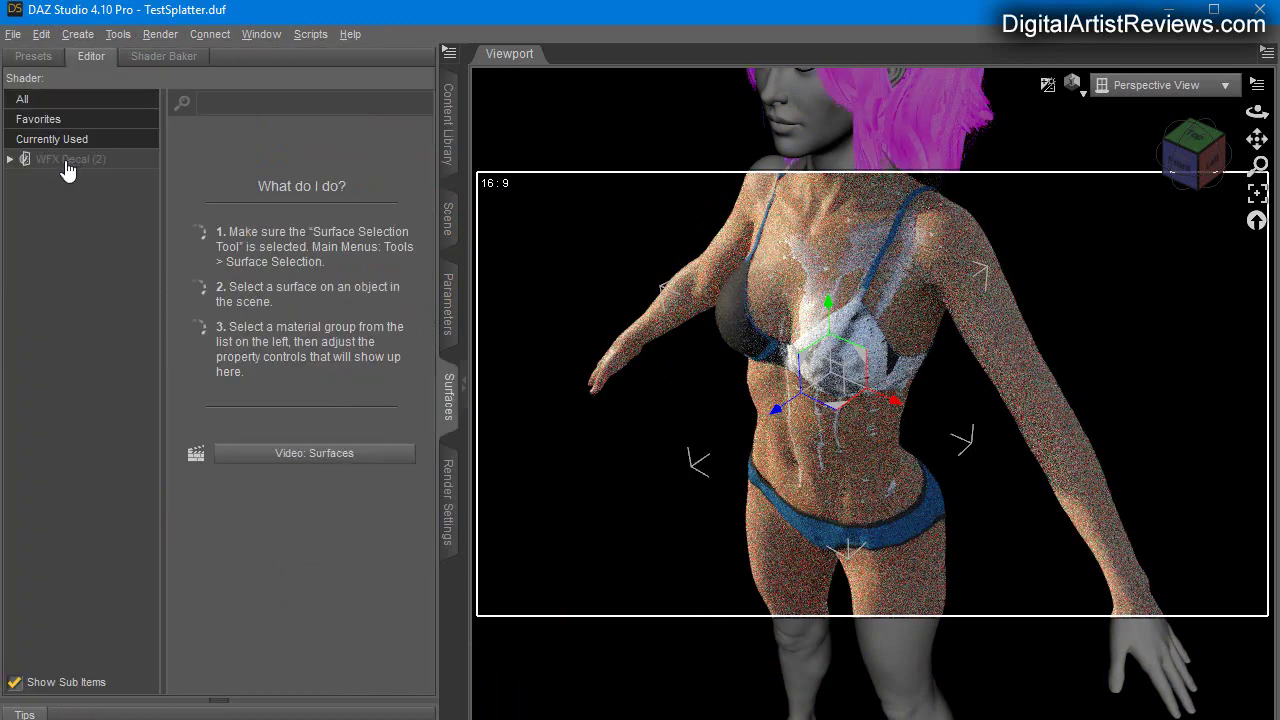
Step: Lower WFX Decal (2)'s Cutout Opacity from 1.00 to 0.19
left_click(45, 161)
left_click(10, 159)
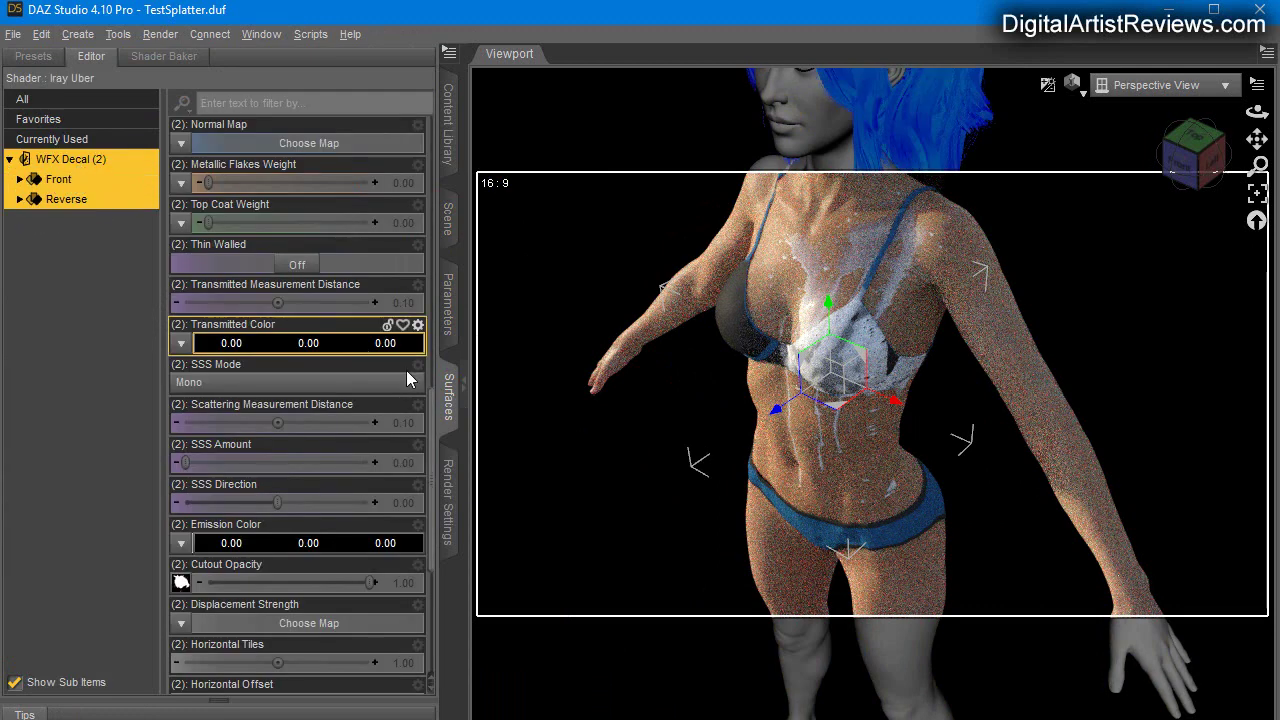
scroll(316, 451, "down", 3)
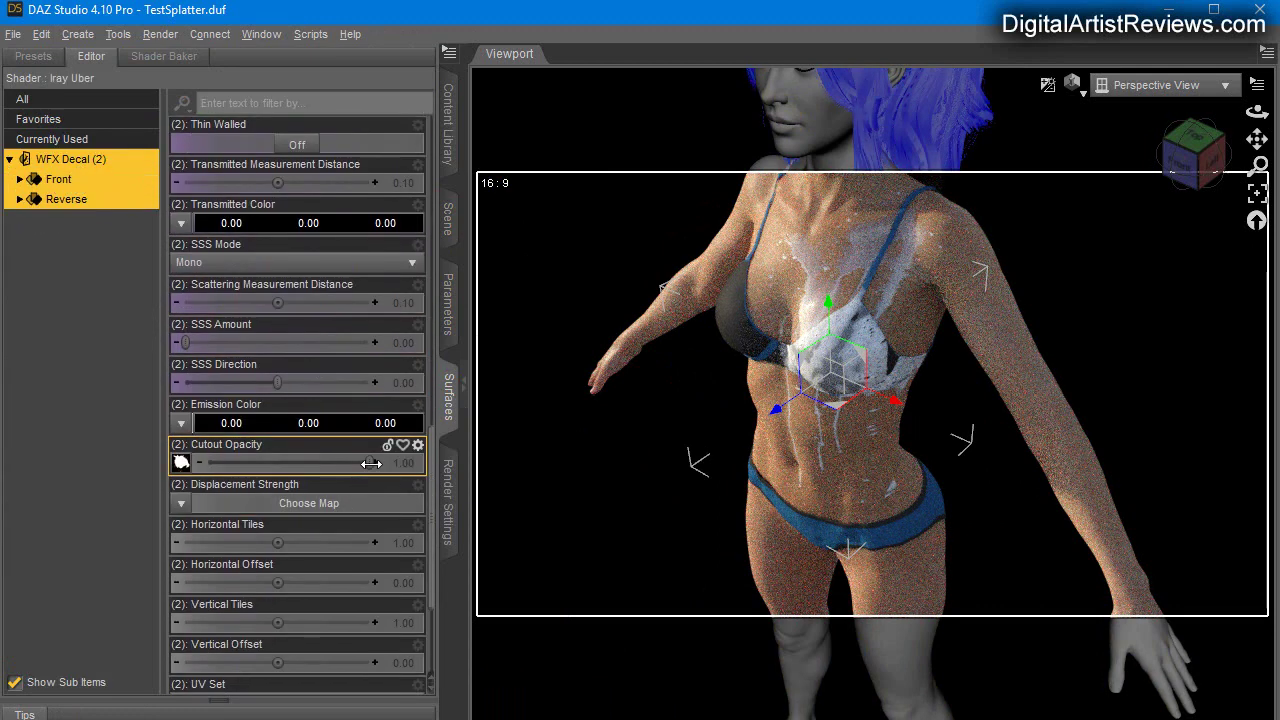
left_click_drag(371, 464, 297, 464)
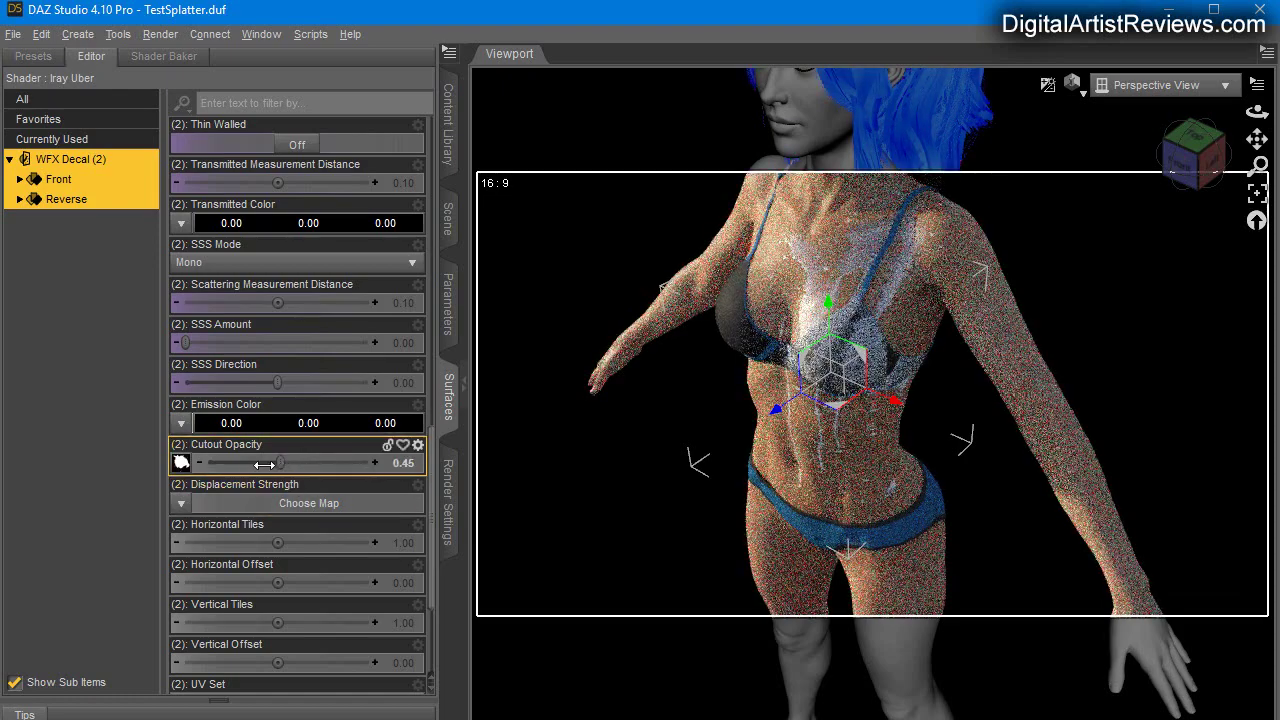
left_click_drag(260, 465, 238, 467)
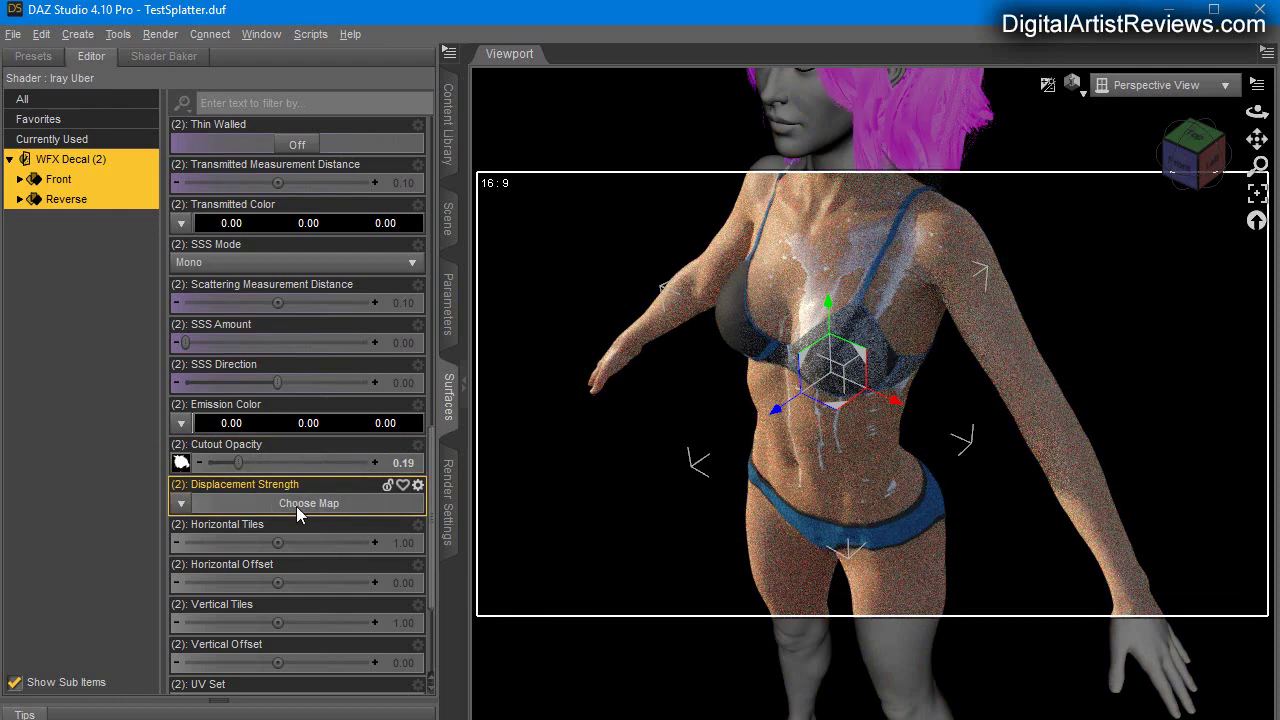
scroll(330, 513, "up", 15)
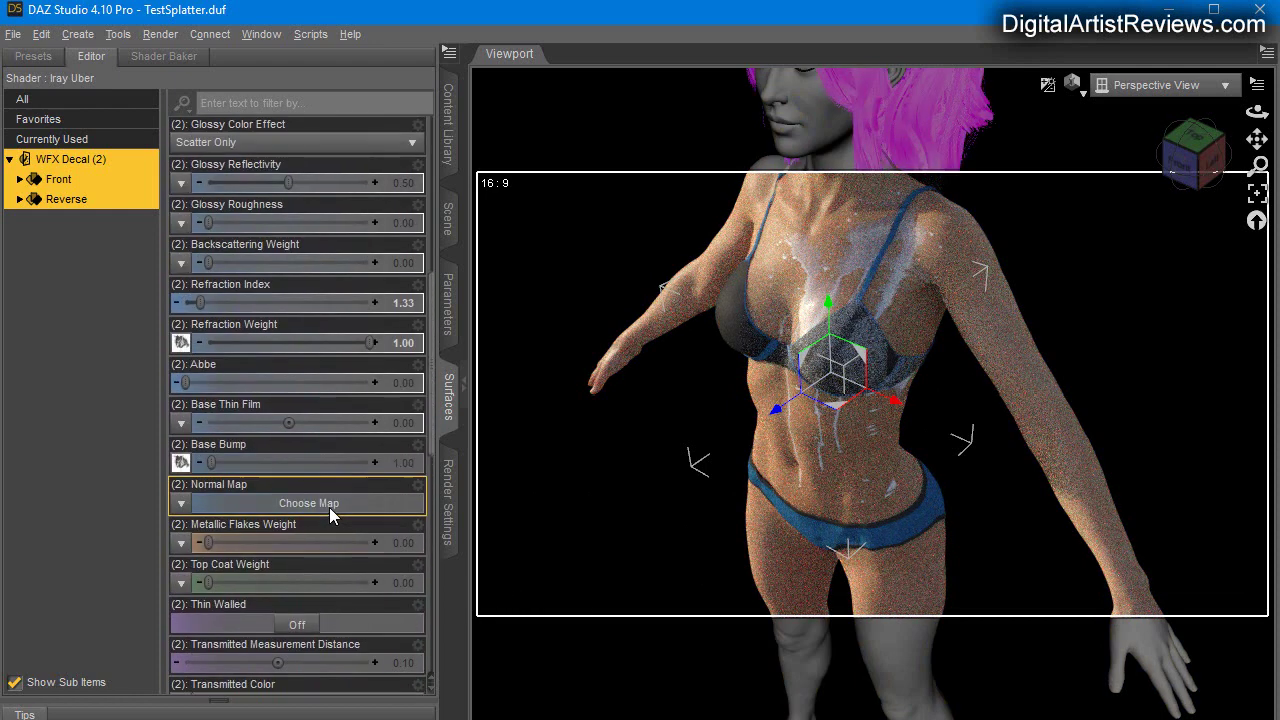
Step: Set WFX Decal (2)'s Base Color to pure red (1.00, 0.00, 0.00)
scroll(329, 507, "up", 5)
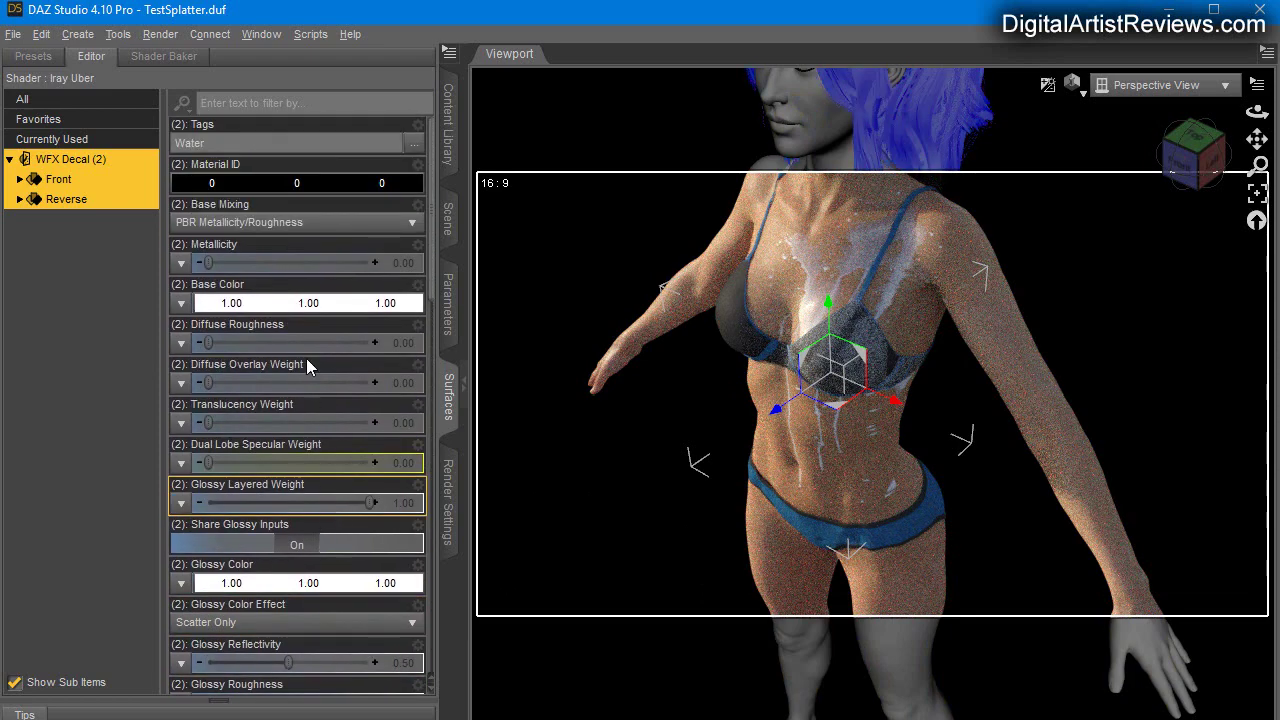
left_click(260, 304)
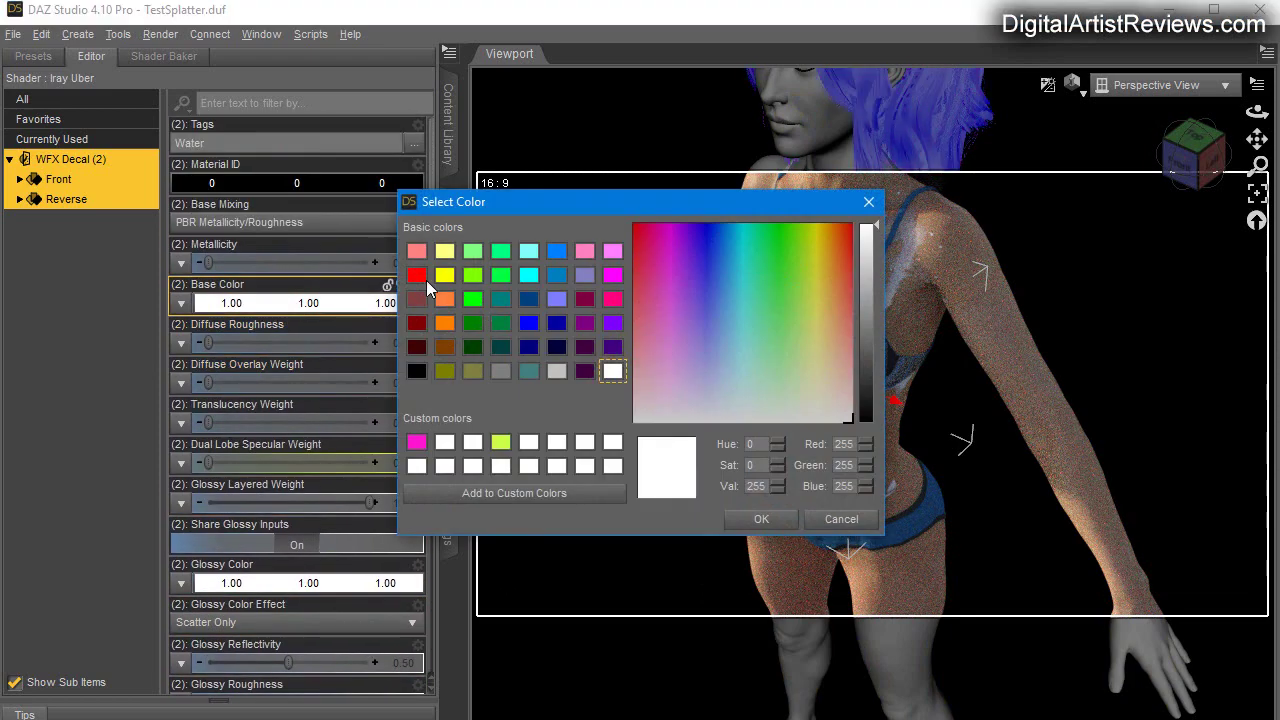
left_click(418, 277)
left_click(761, 519)
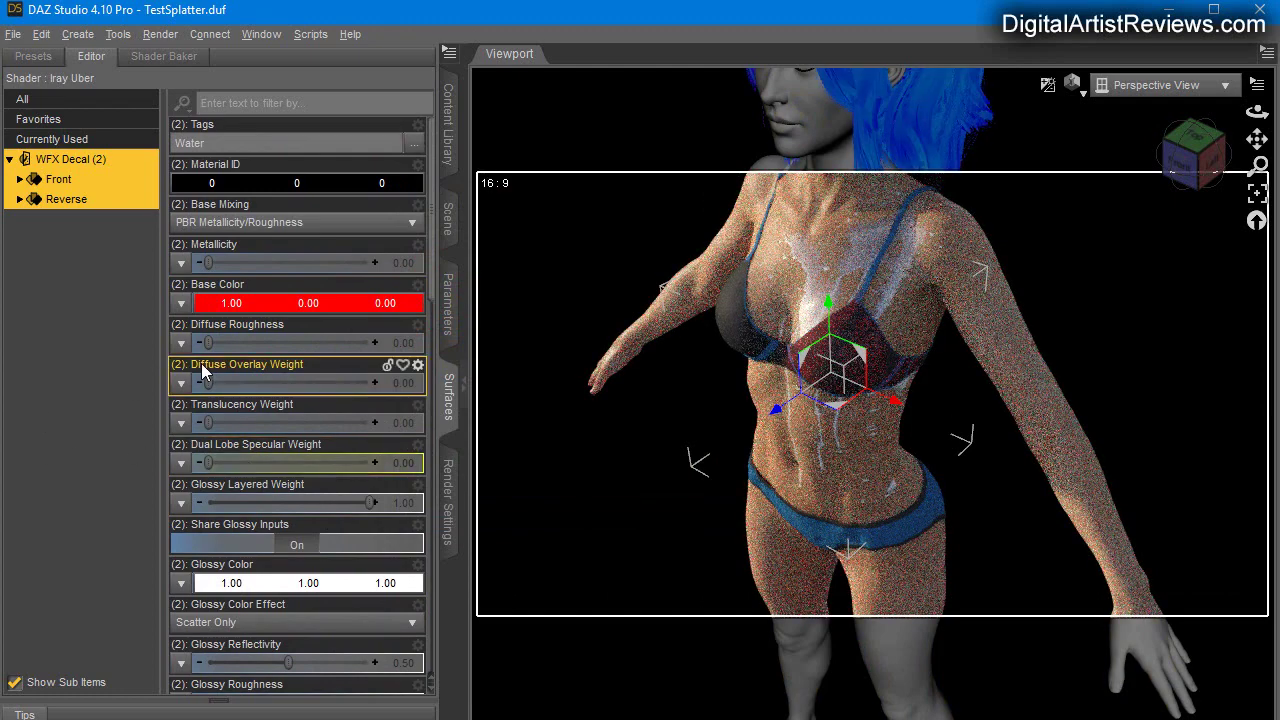
left_click(450, 226)
Step: Browse the Decal Color Tints presets, then return to WFX Decal (2)'s surfaces and its black Emission Color
left_click(449, 130)
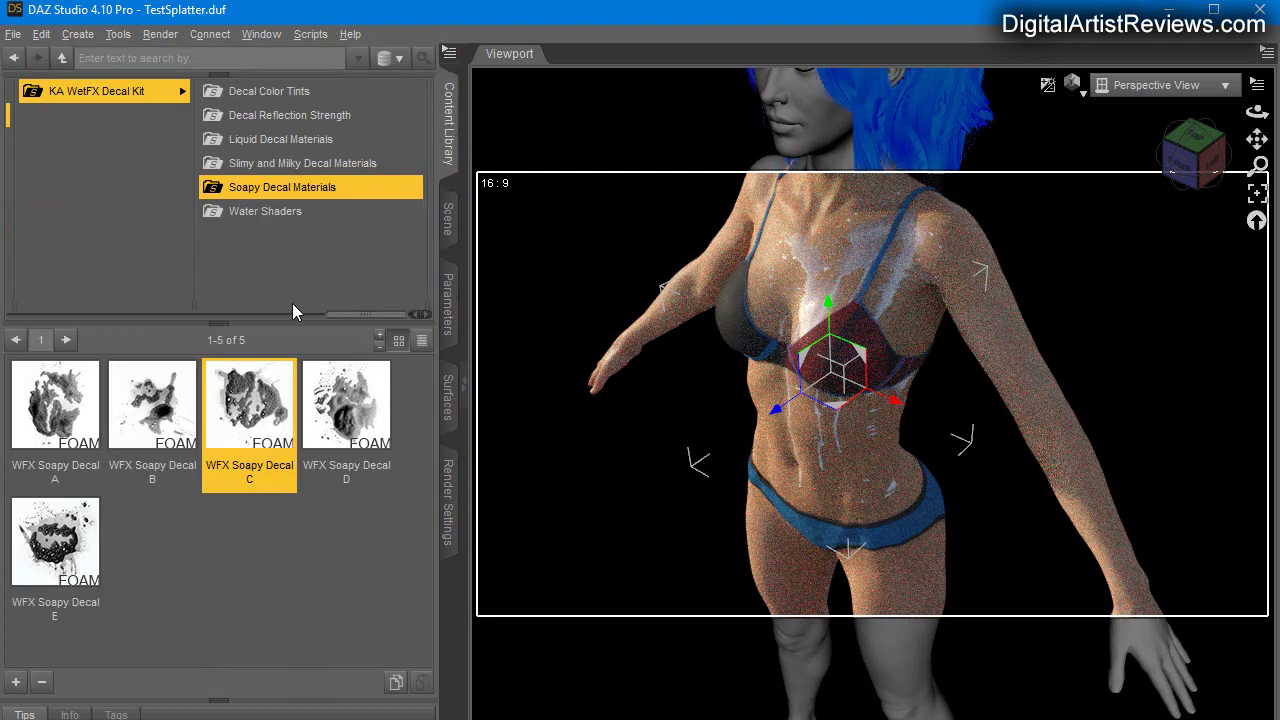
left_click(253, 95)
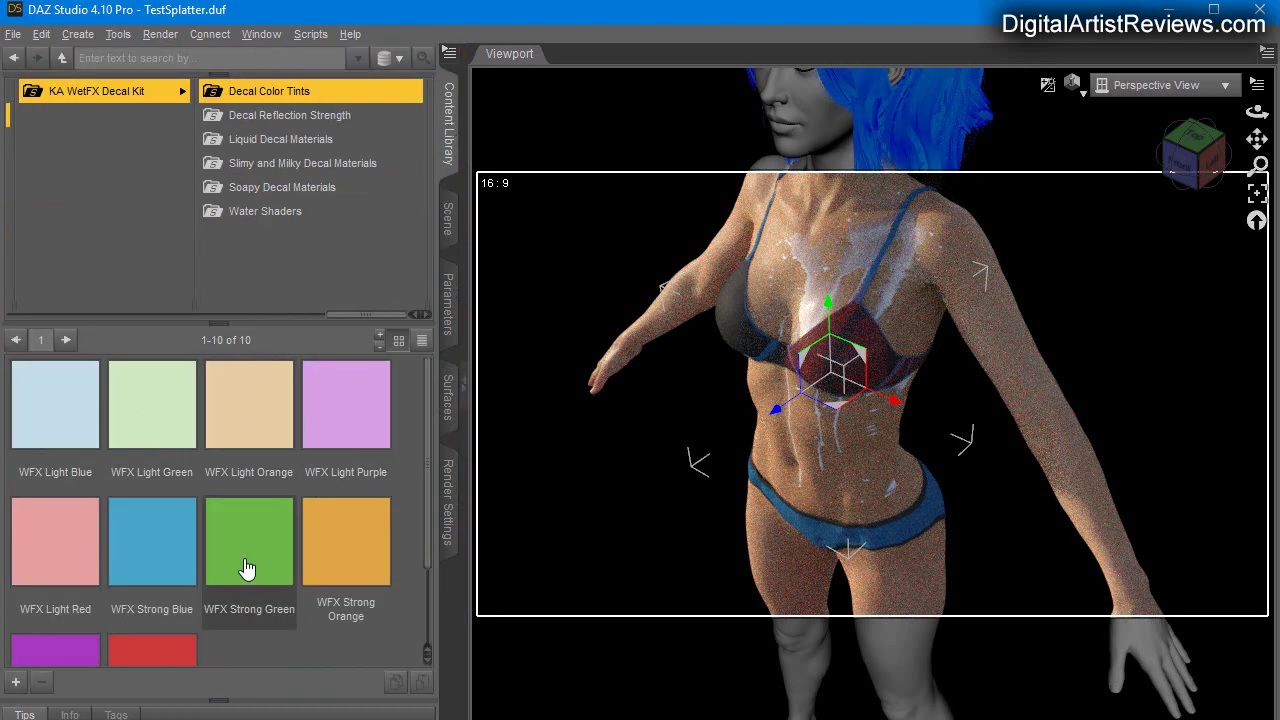
left_click(448, 218)
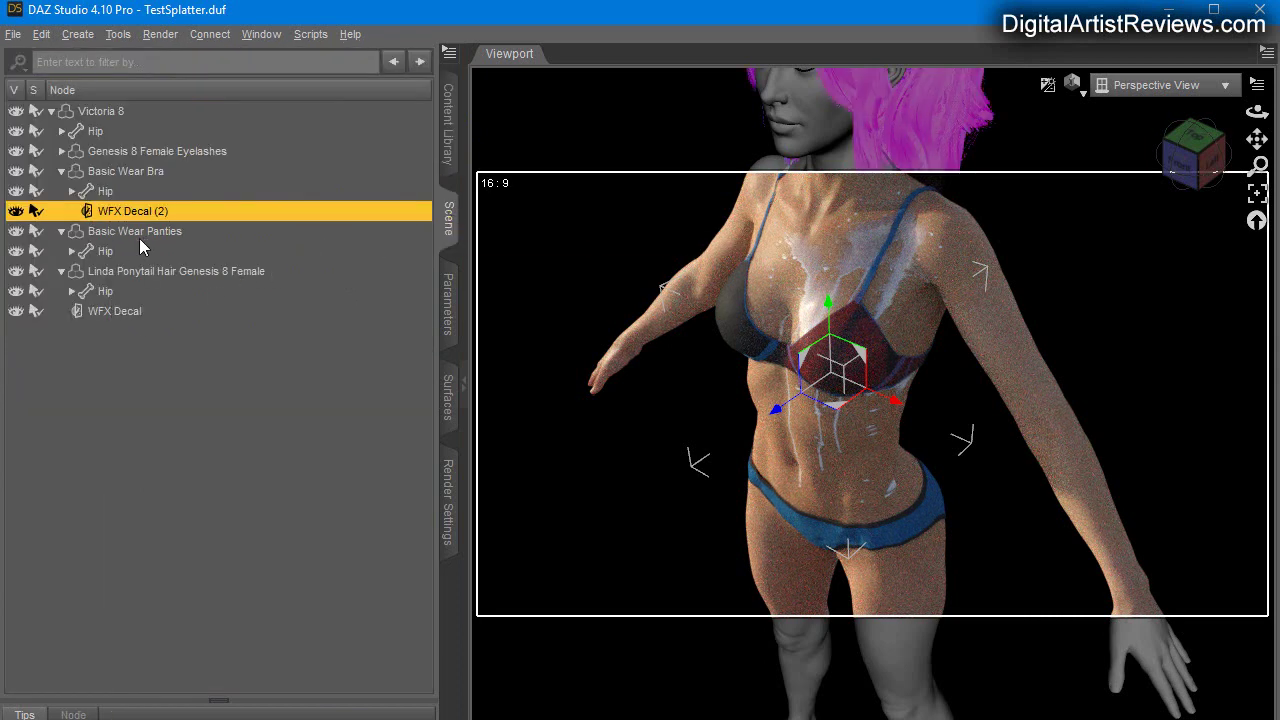
left_click(446, 392)
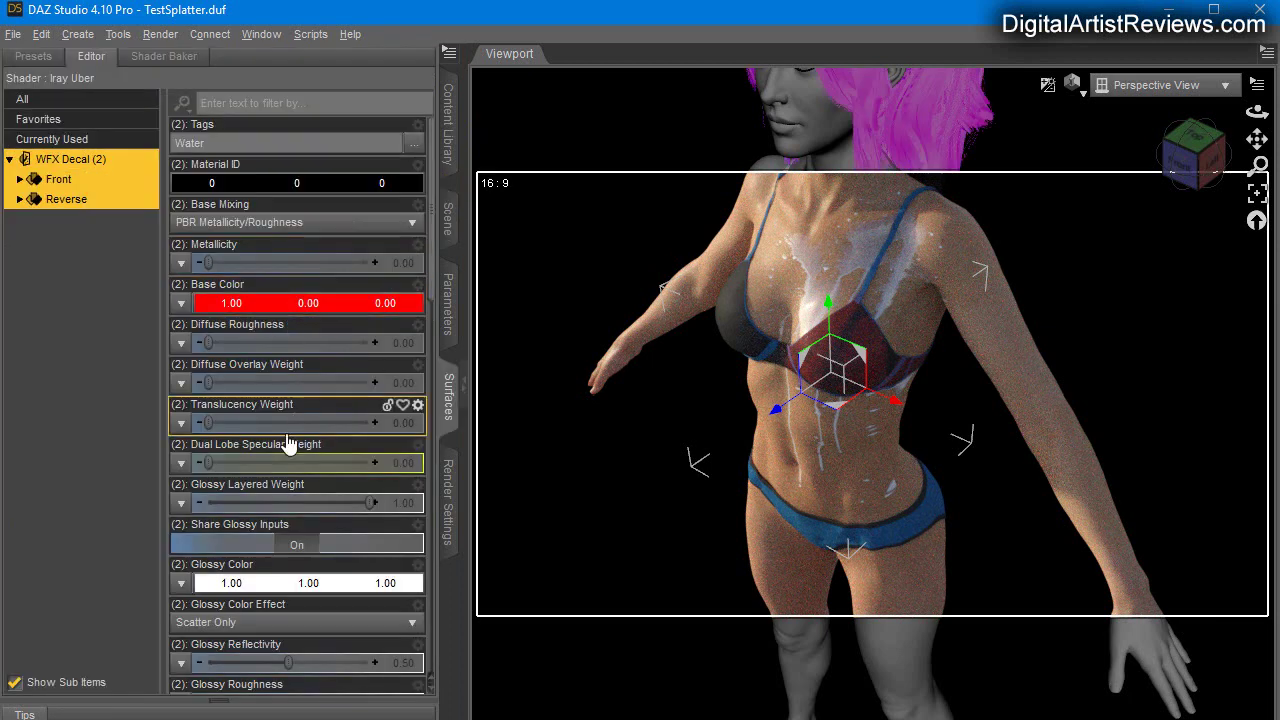
scroll(287, 443, "down", 10)
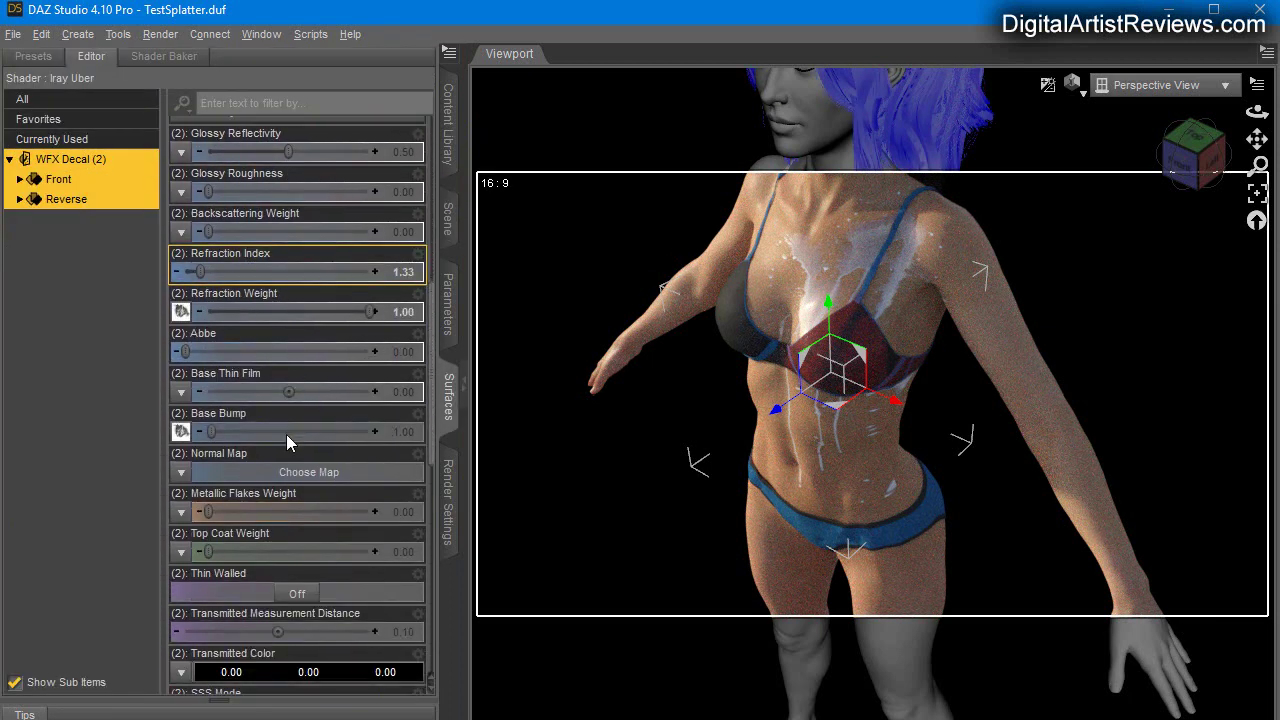
scroll(286, 440, "down", 10)
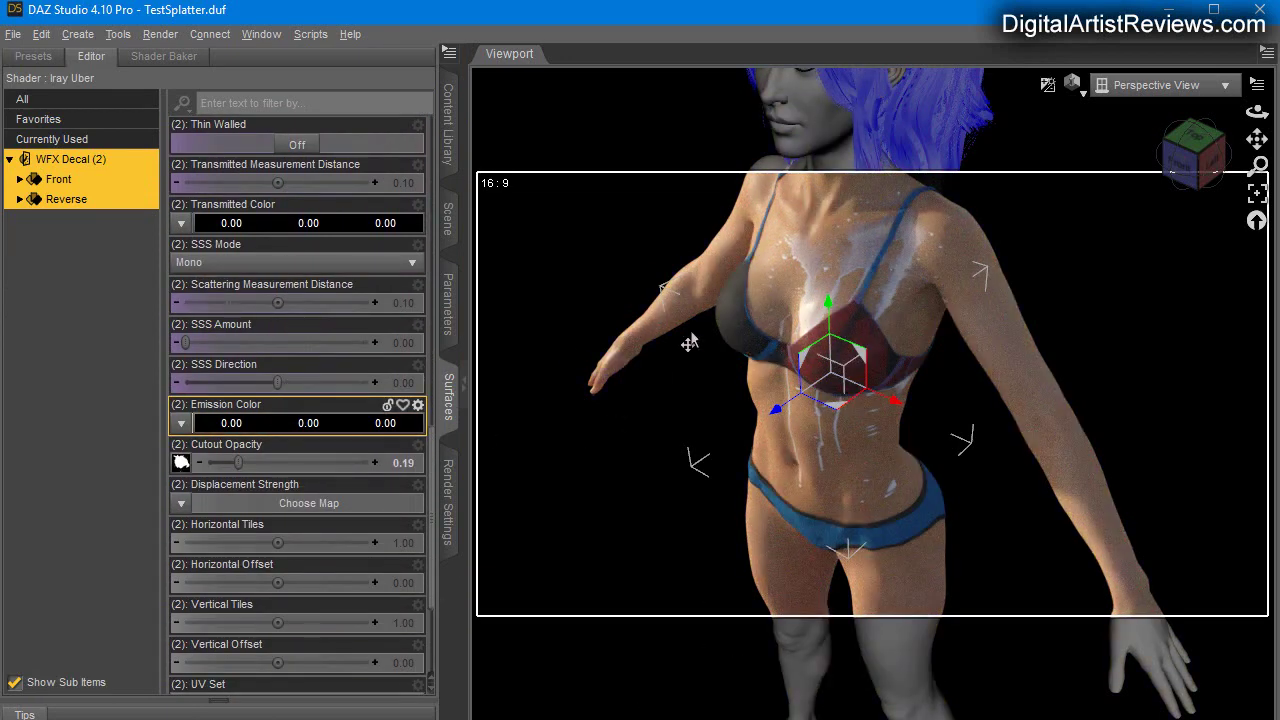
left_click(266, 425)
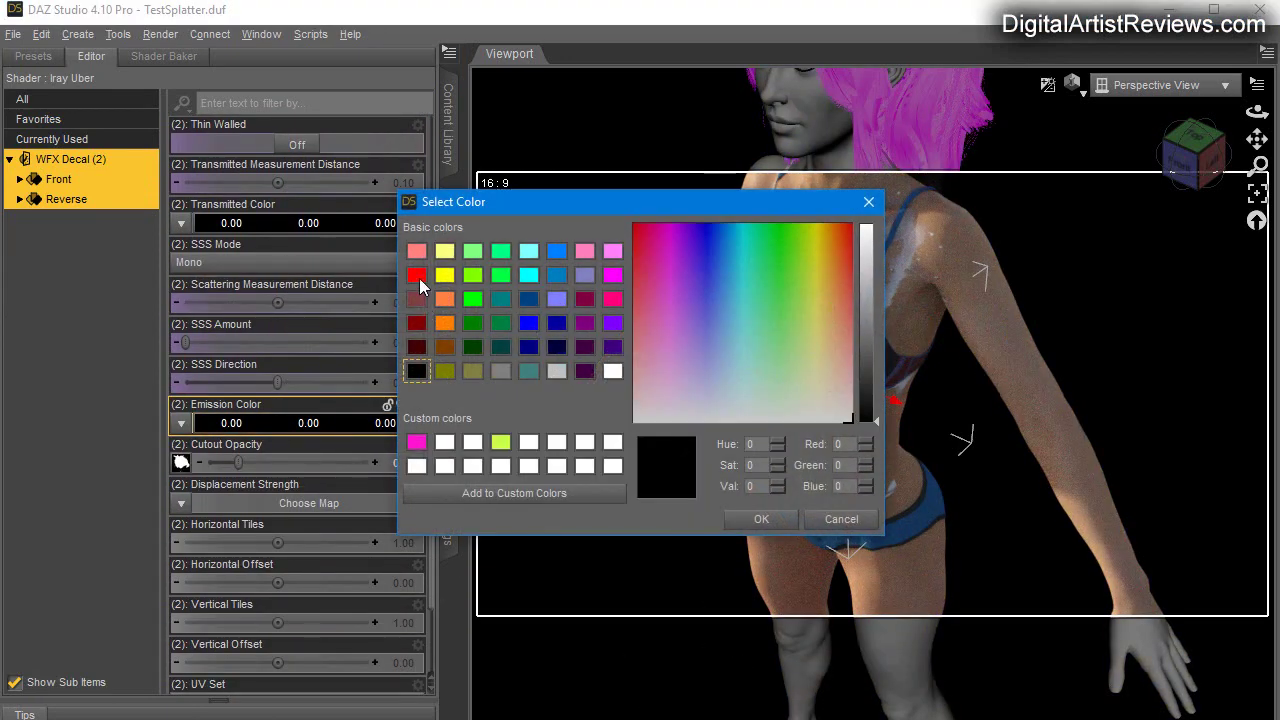
Step: Set WFX Decal (2)'s emission colour to pure red and raise luminance to 150000, then 1500000
left_click(416, 274)
left_click(758, 519)
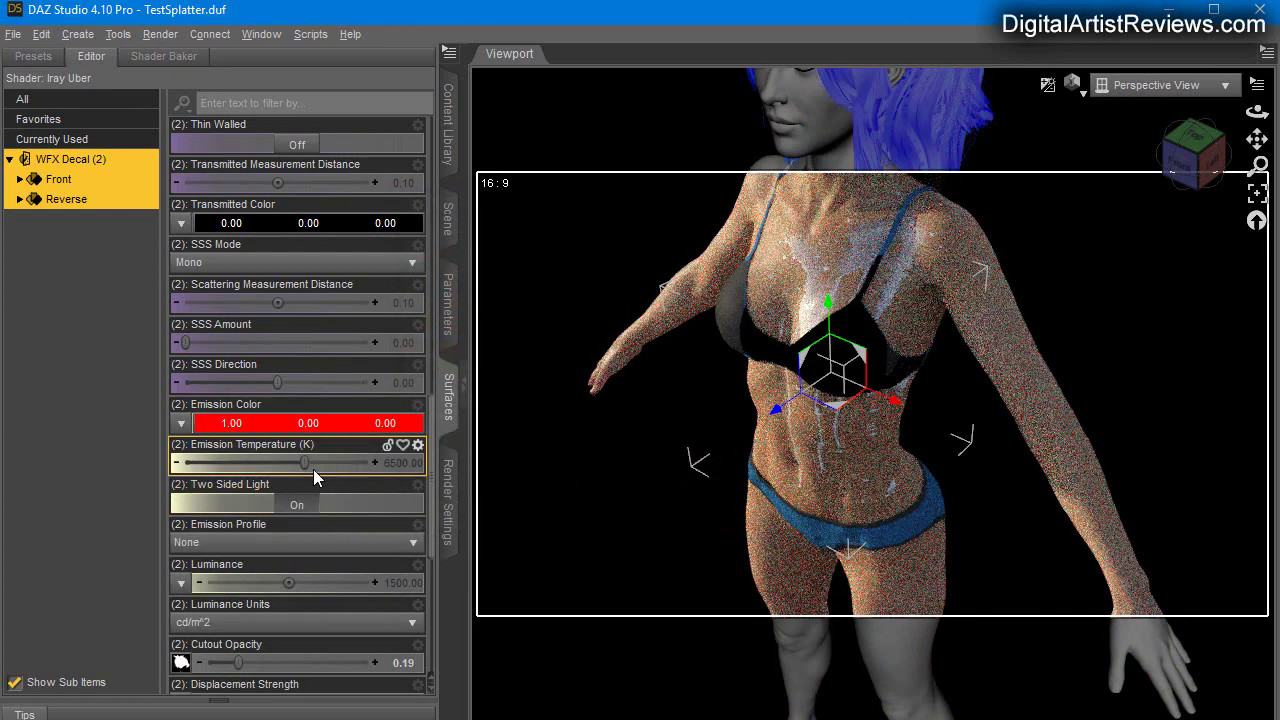
left_click(390, 586)
key("Right")
key("Left")
key("Left")
type("0")
key("Return")
left_click(390, 586)
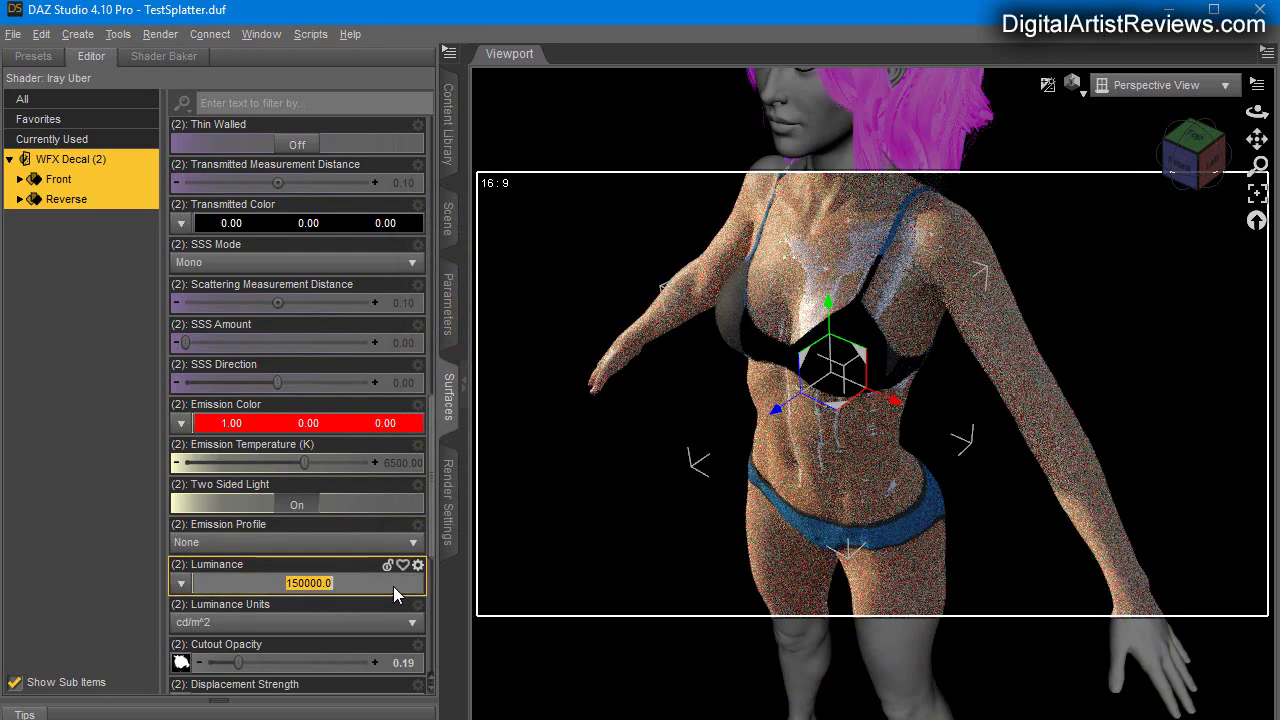
type("1500000")
key("Return")
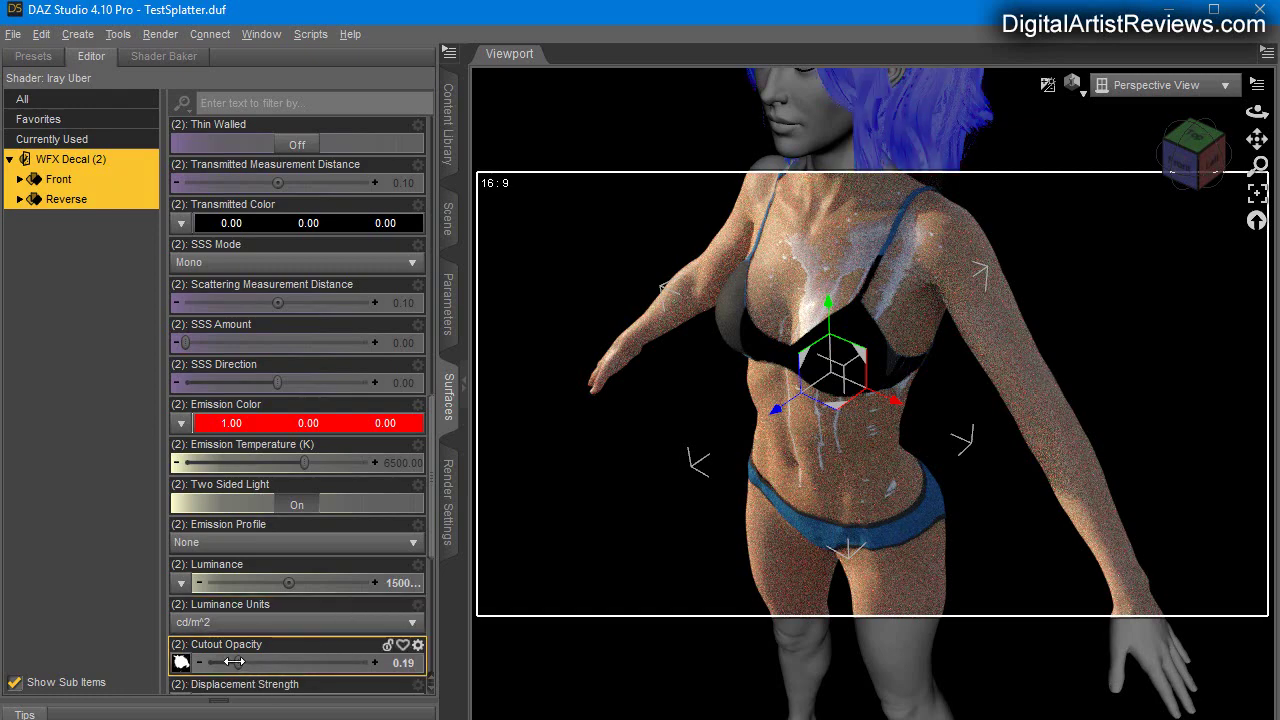
Step: Set the bra decal's Cutout Opacity to 1.00 and Two Sided Light to Off, then zoom in close on the body
left_click_drag(233, 662, 376, 663)
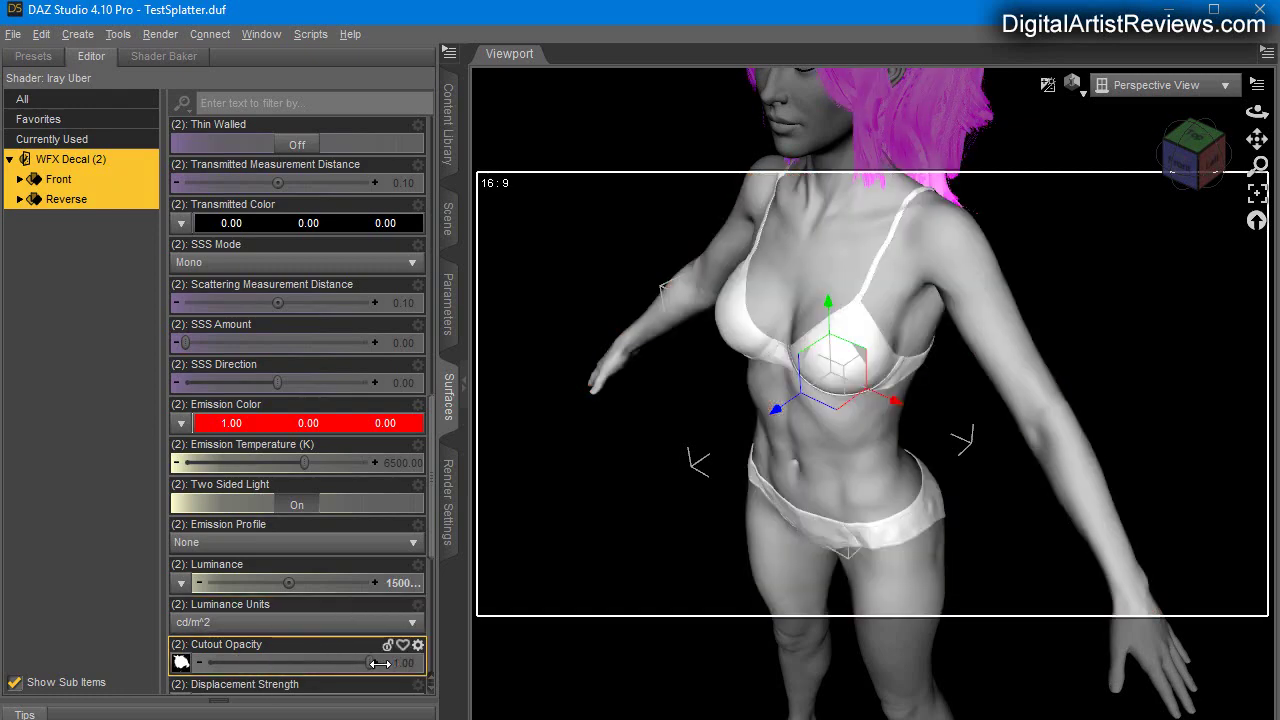
scroll(360, 690, "down", 1)
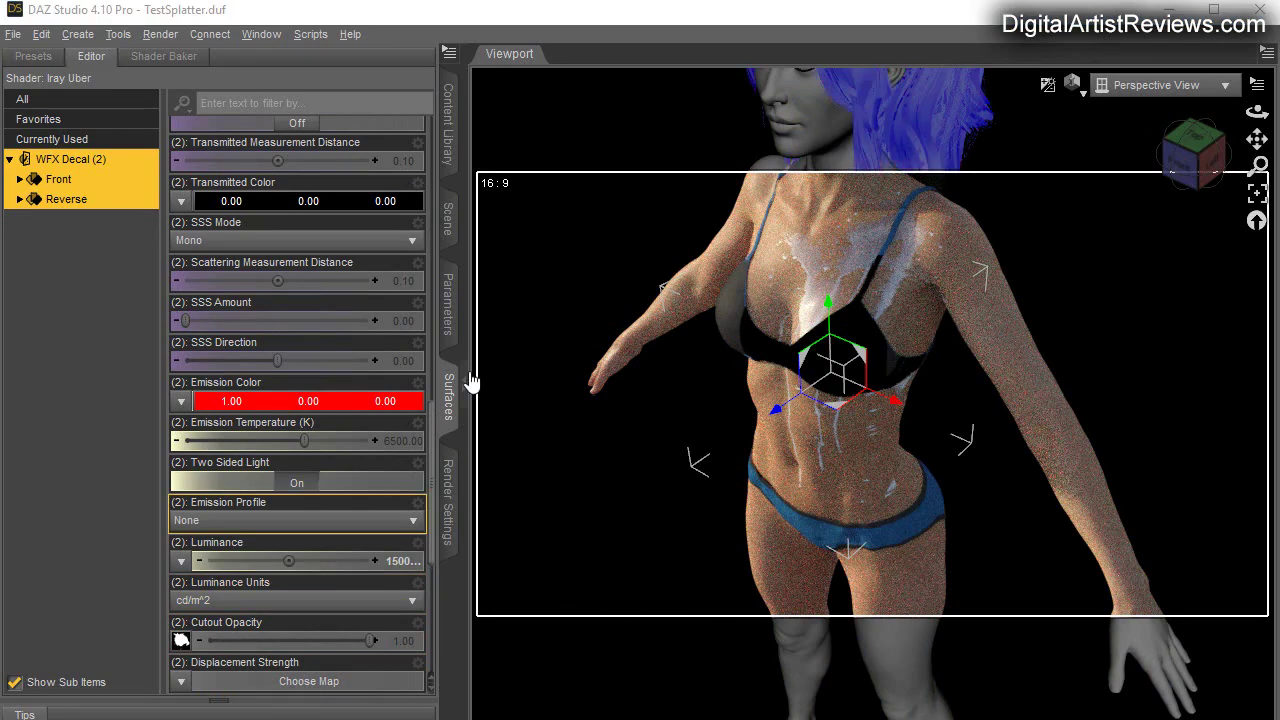
left_click(296, 486)
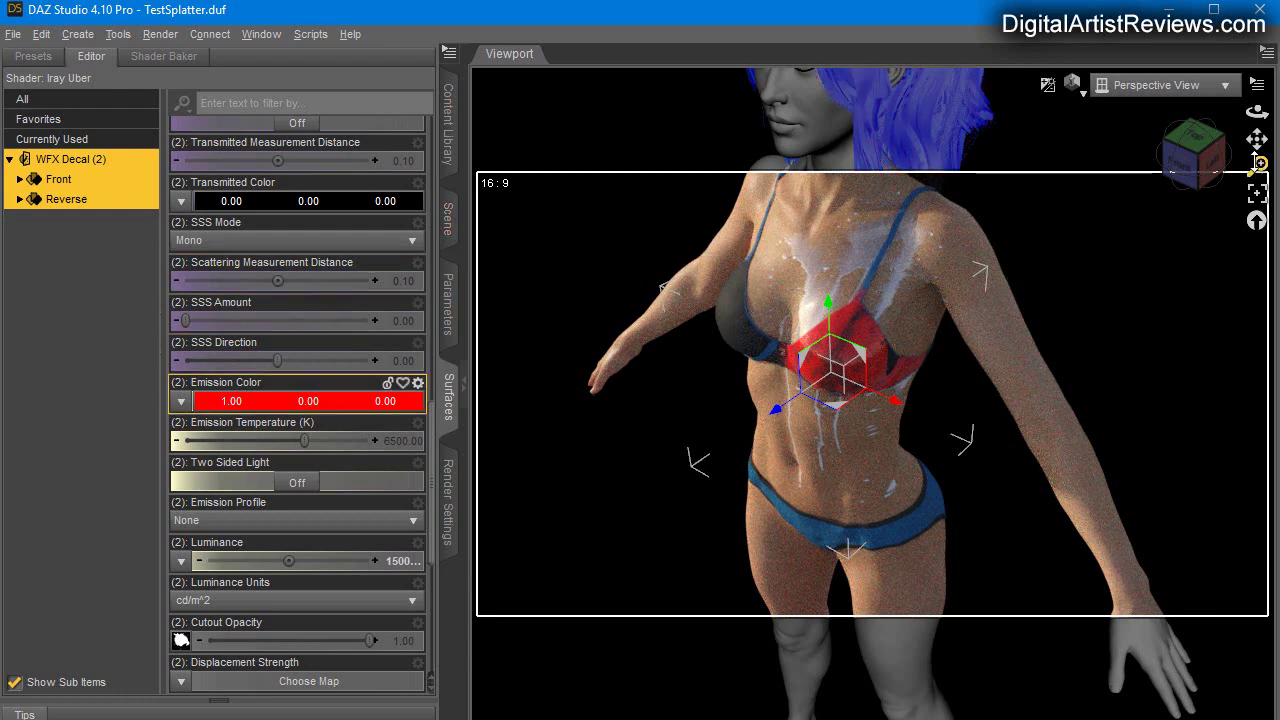
left_click_drag(1258, 163, 1257, 212)
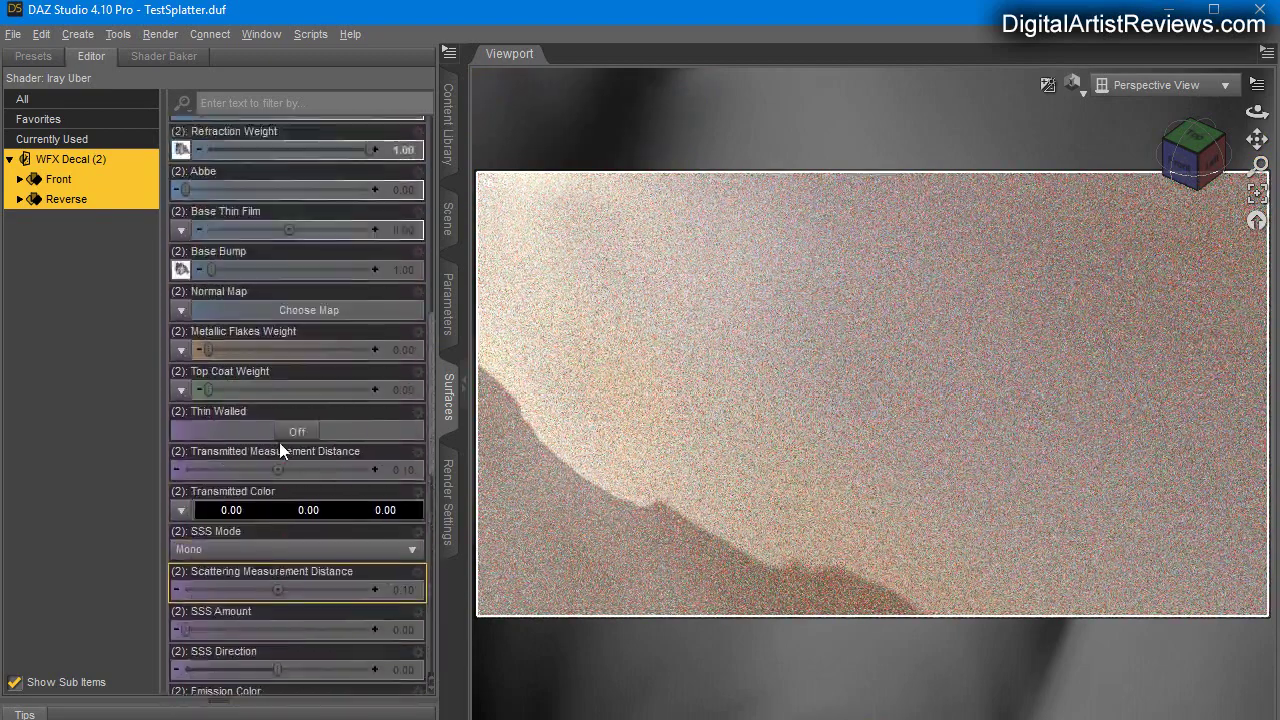
scroll(279, 442, "down", 6)
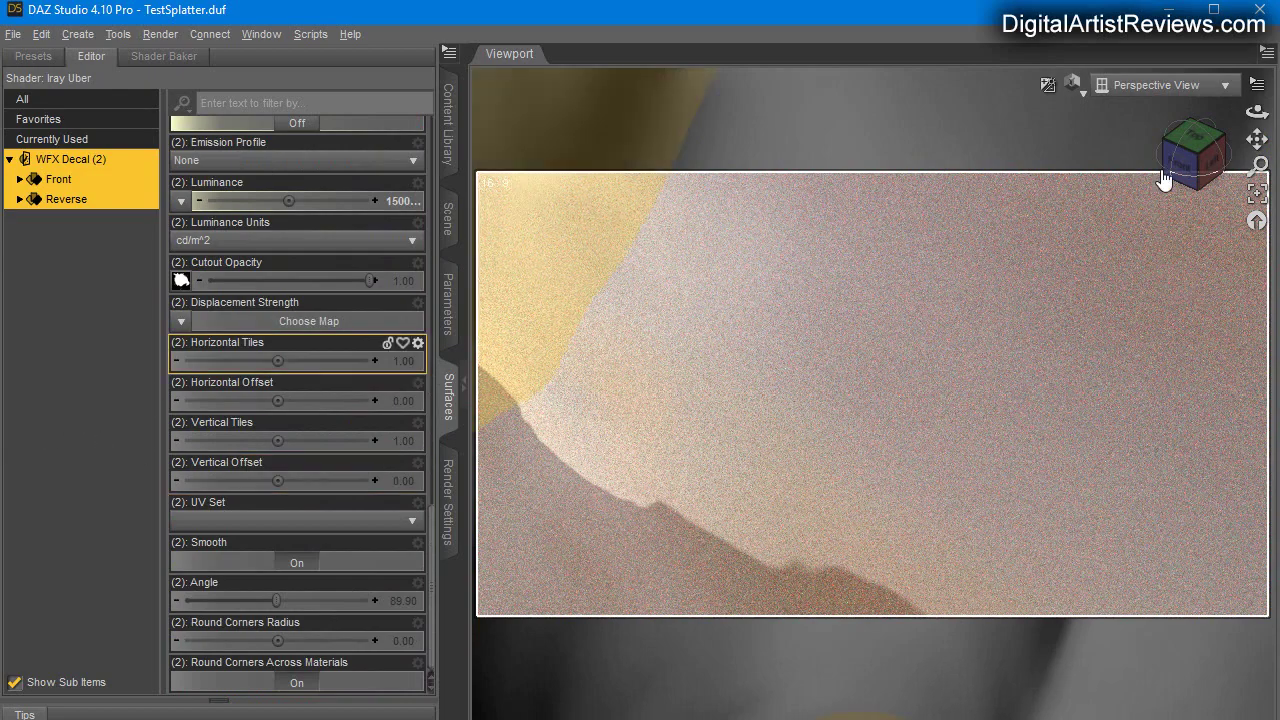
Step: Orbit and zoom the view to frame the foamy splatter decal on the shoulder beside the bra strap
left_click_drag(1258, 110, 1258, 198)
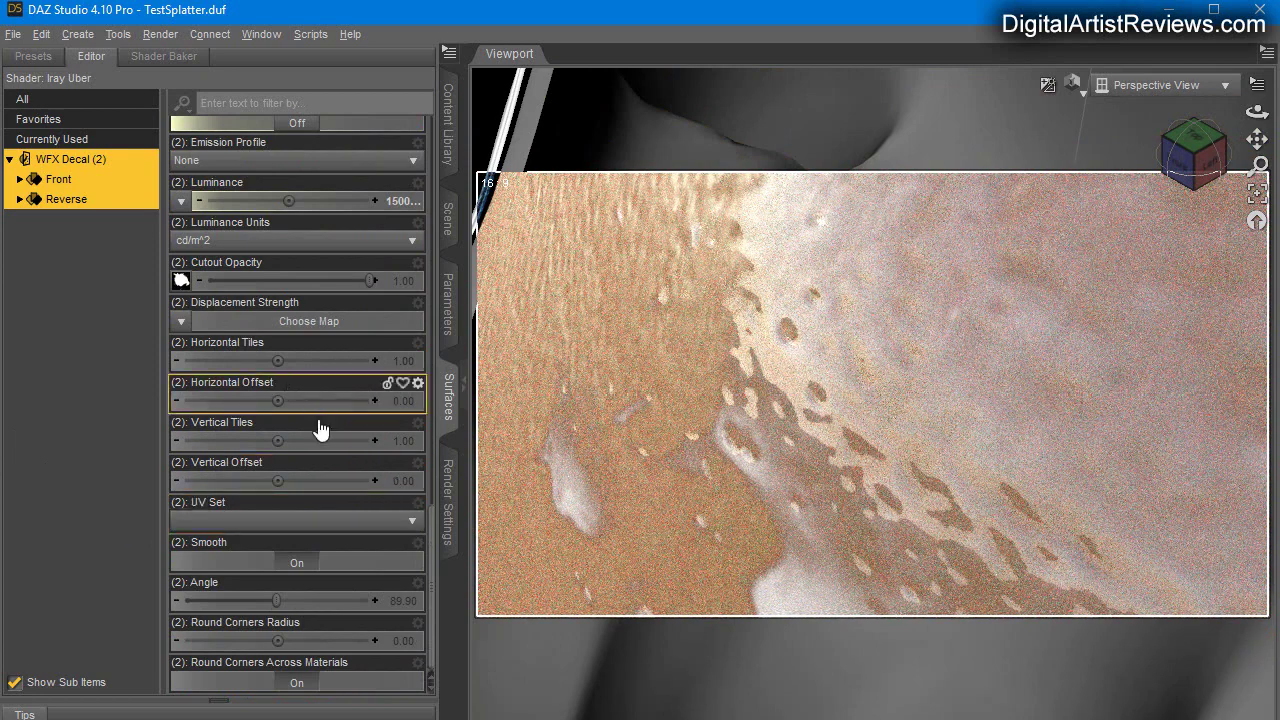
scroll(327, 493, "up", 5)
scroll(327, 491, "up", 1)
scroll(327, 491, "down", 1)
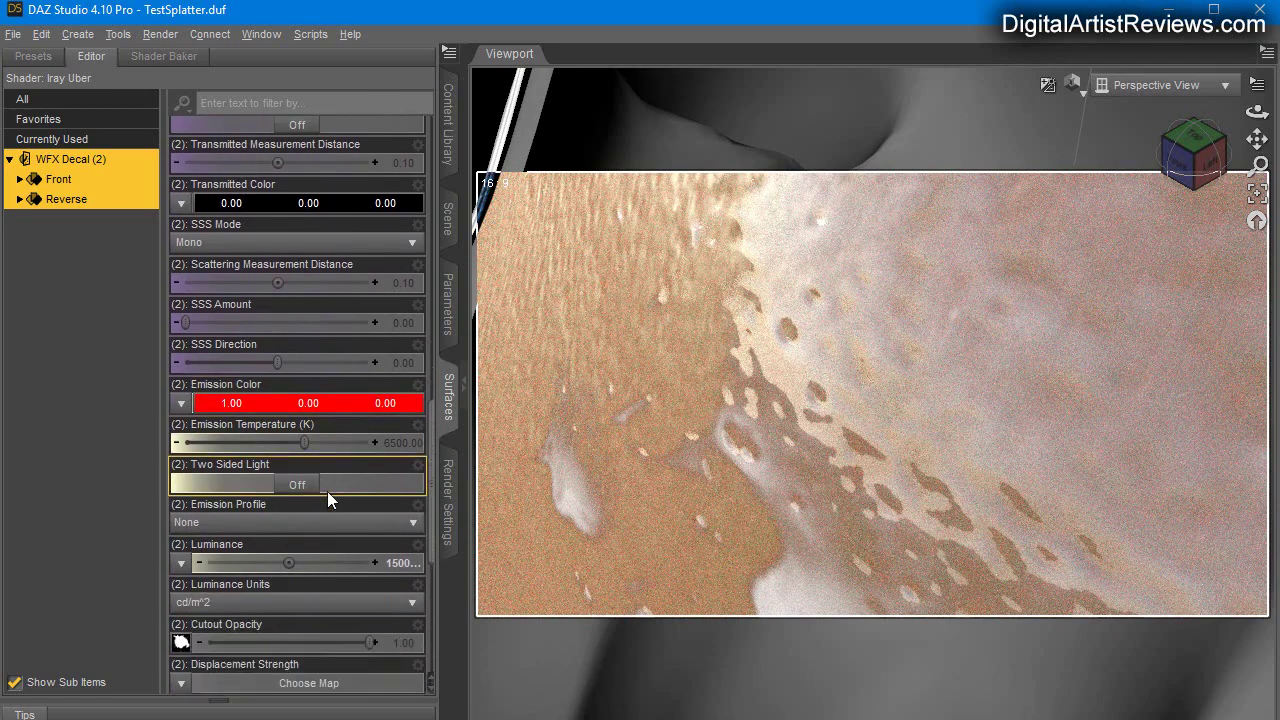
scroll(327, 491, "down", 4)
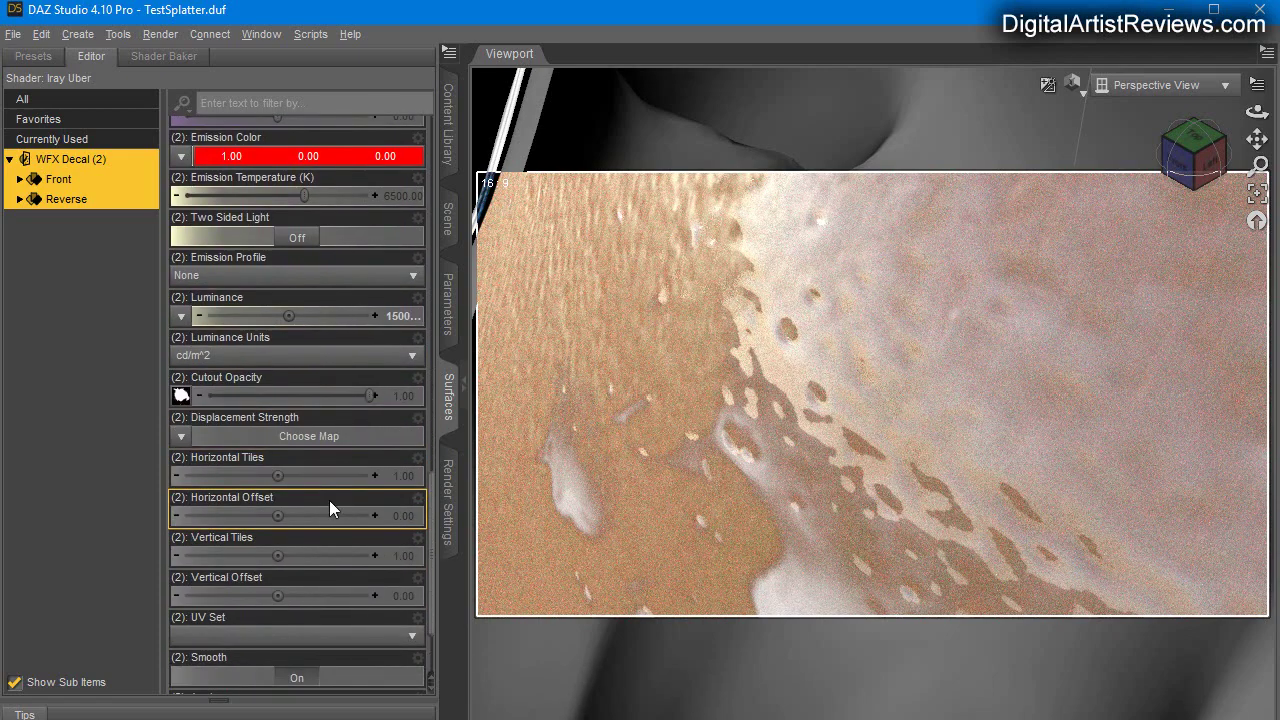
left_click_drag(1262, 163, 1146, 248)
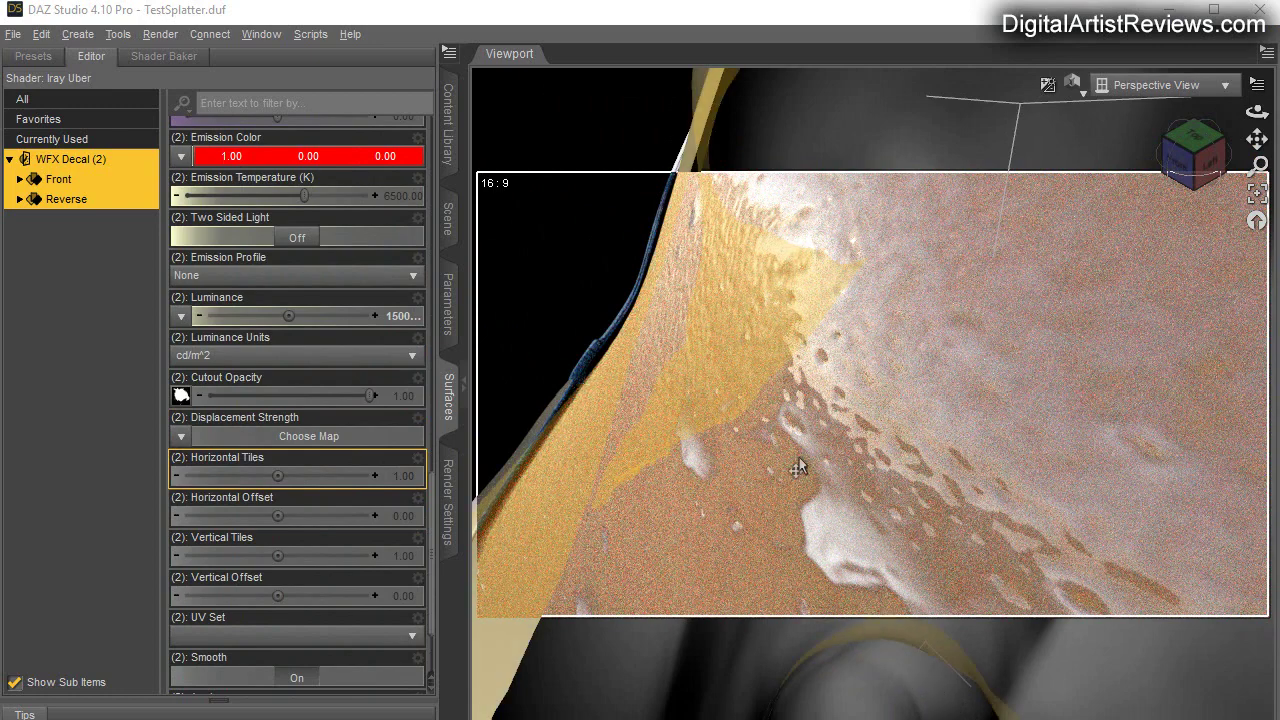
Step: Select the standalone skin WFX Decal node so its Front and Reverse surfaces are listed
left_click(84, 408)
left_click(448, 215)
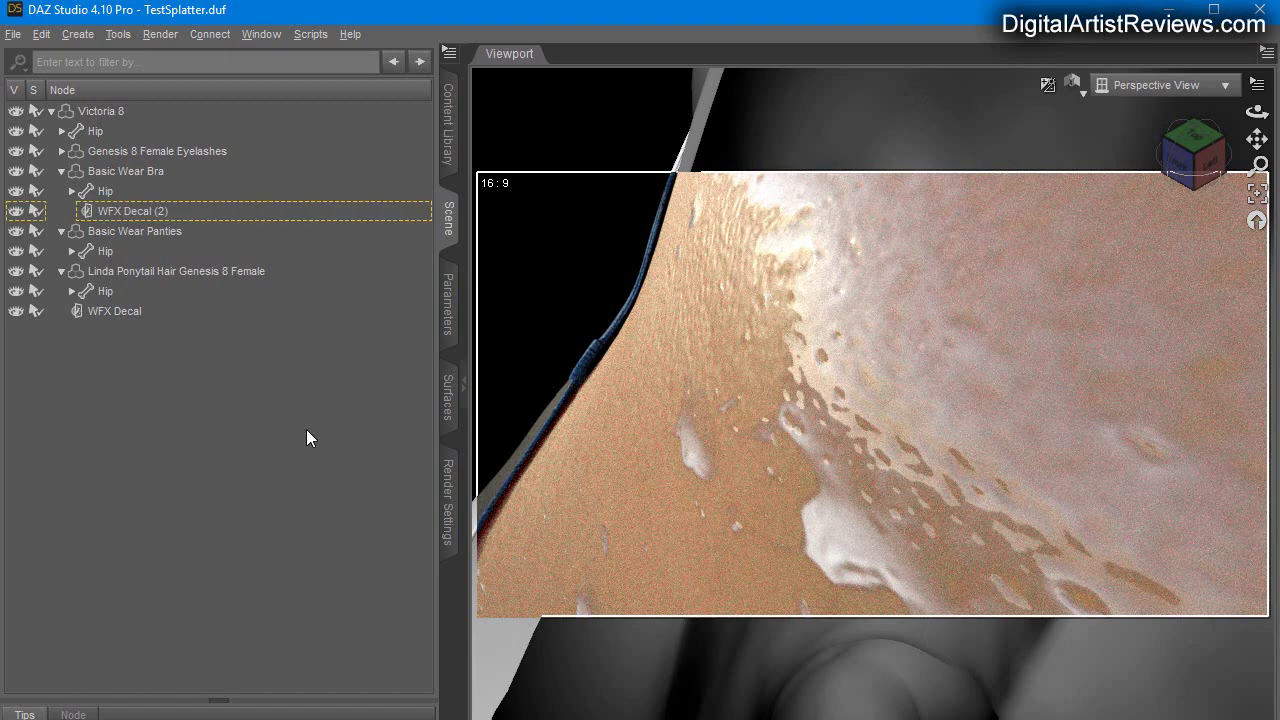
left_click(124, 212)
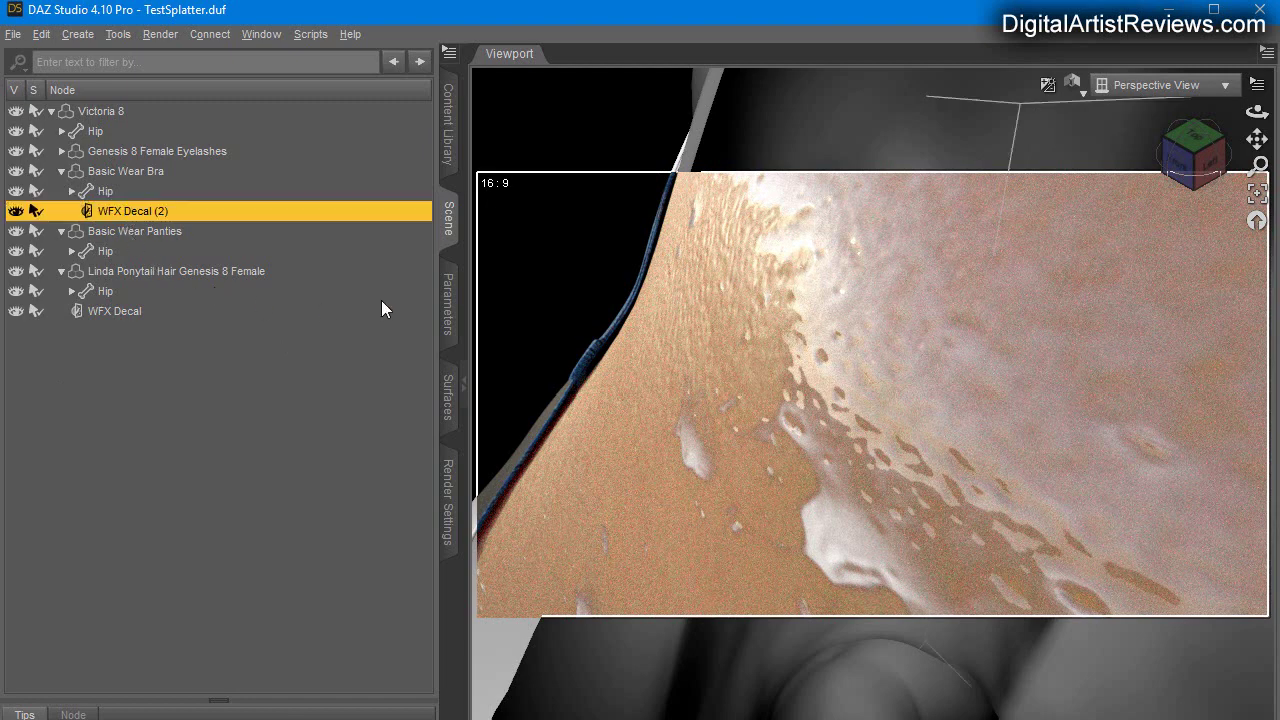
left_click(94, 311)
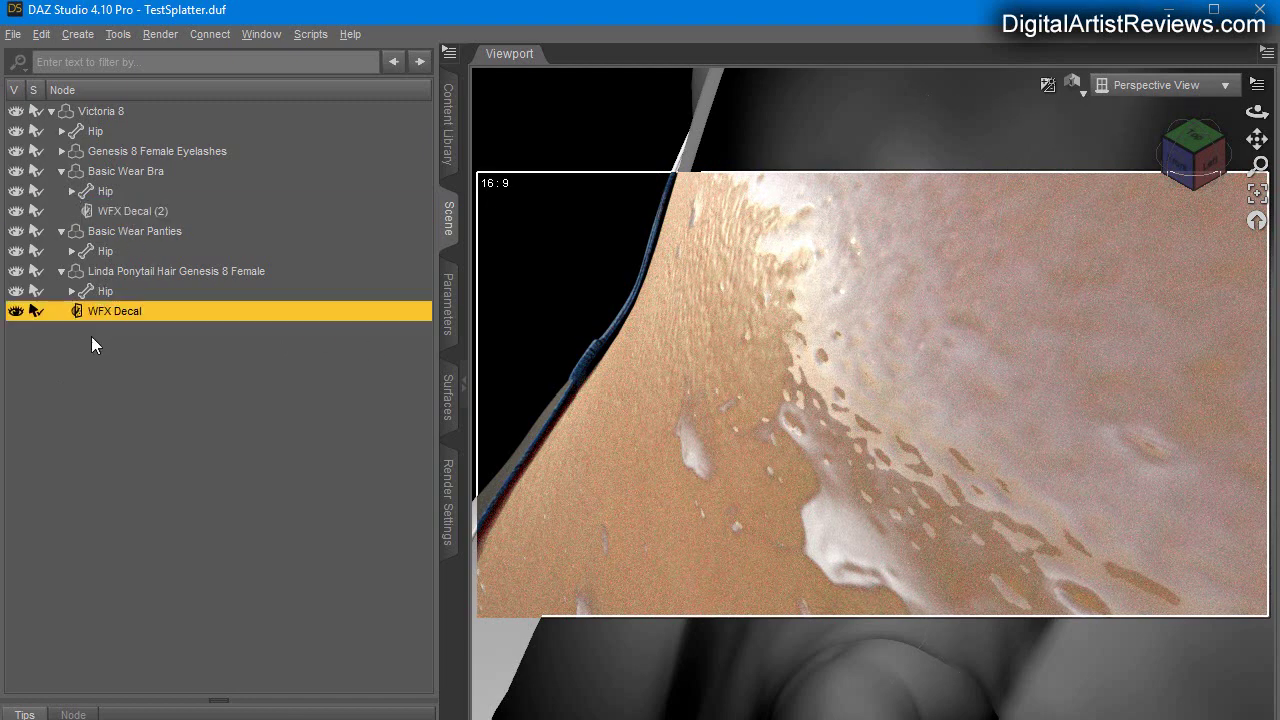
left_click(449, 412)
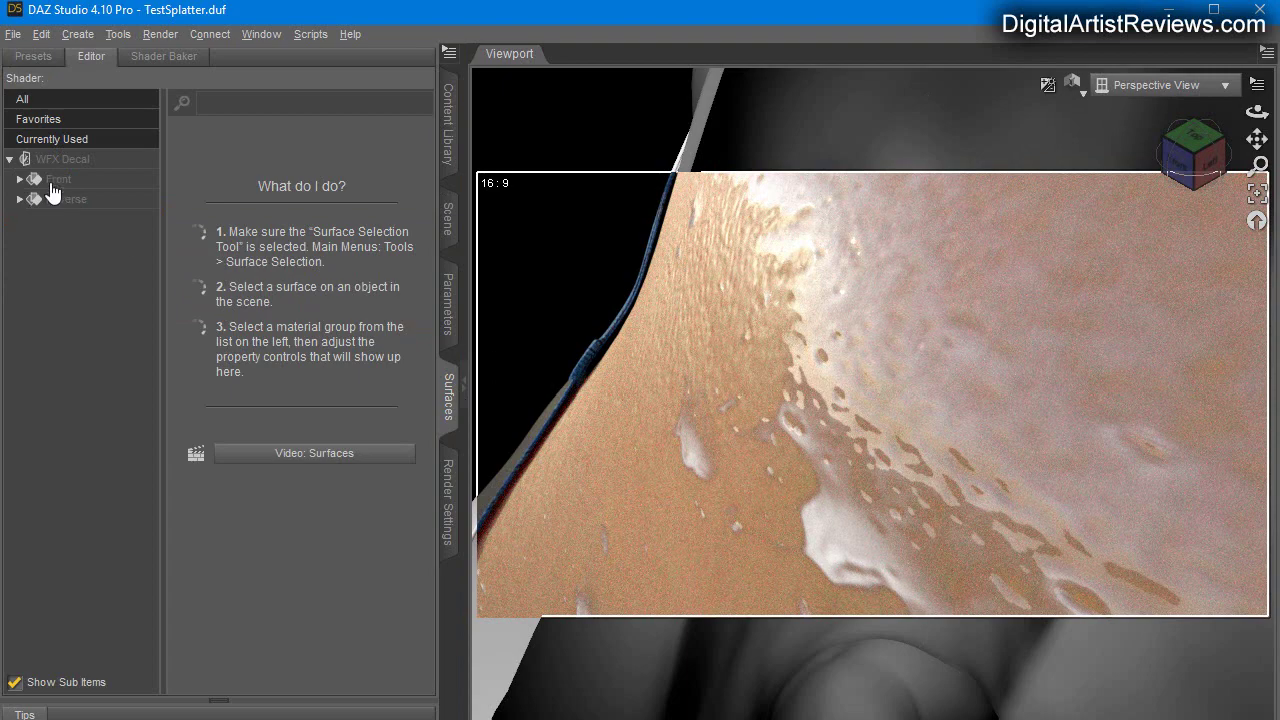
Step: On the skin decal's Front surface, raise Base Bump from 0.50 to 5.90
left_click(51, 182)
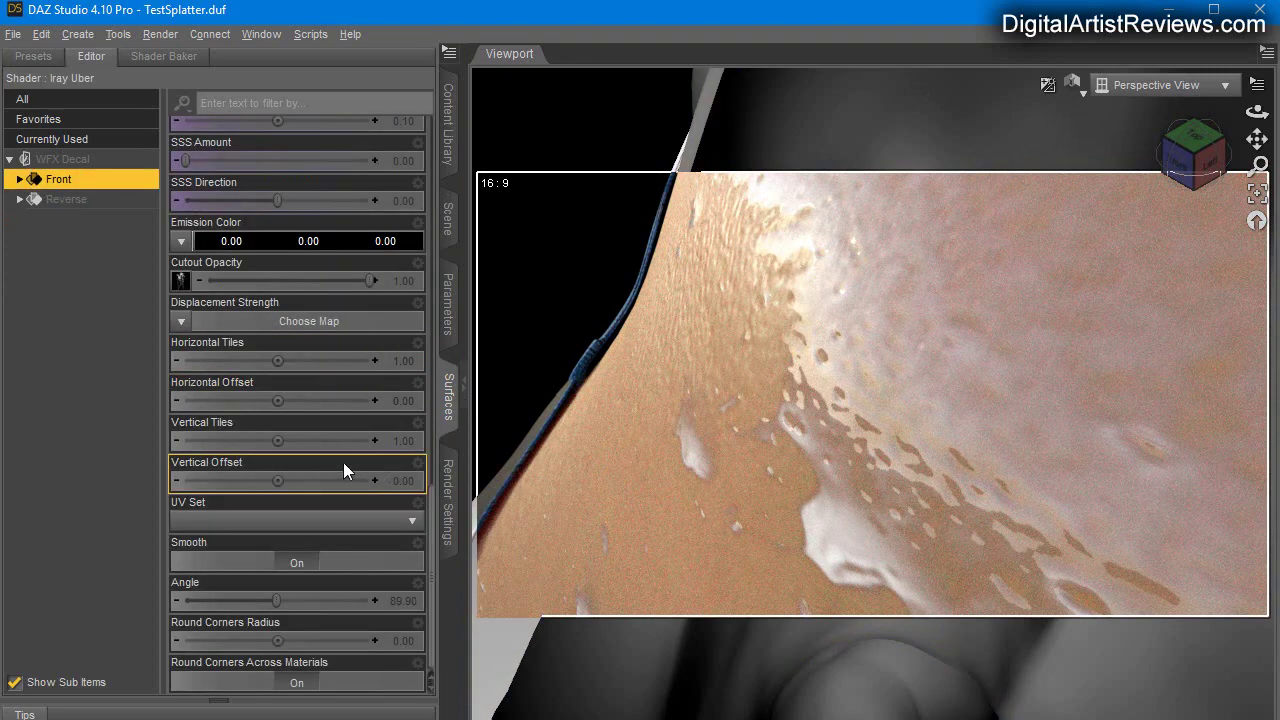
scroll(300, 450, "up", 3)
mouse_move(183, 408)
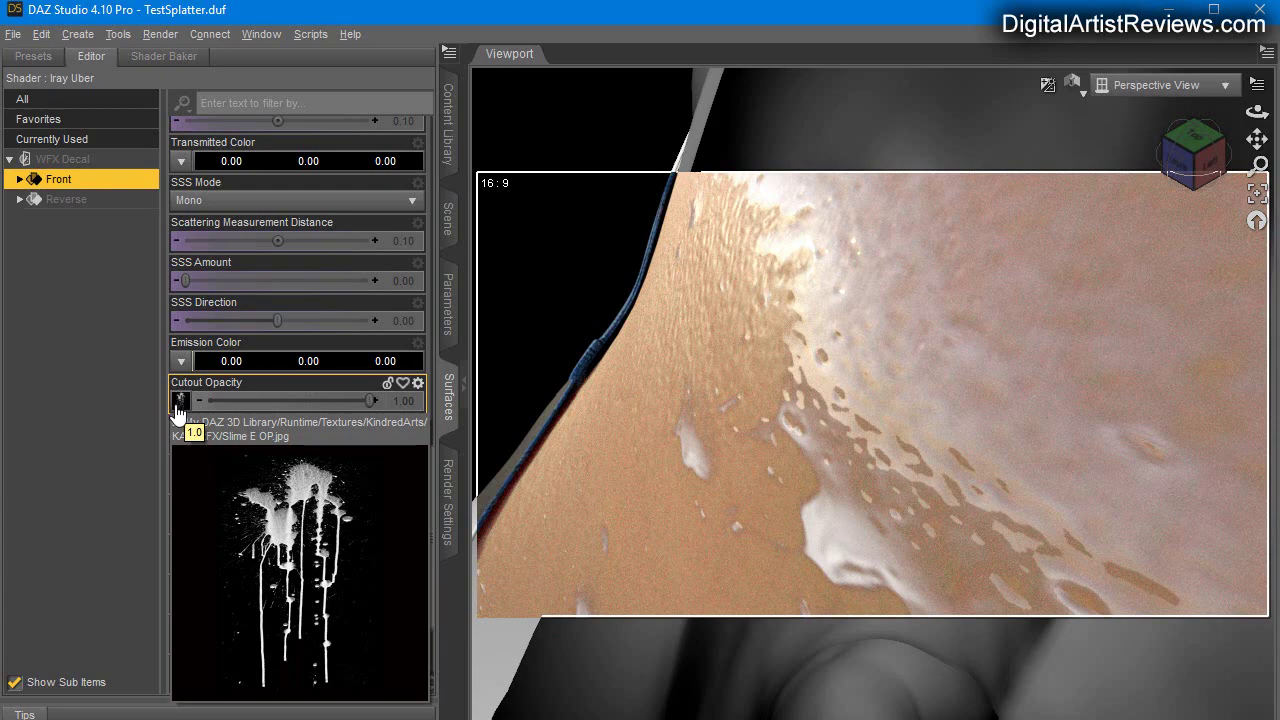
scroll(218, 415, "up", 9)
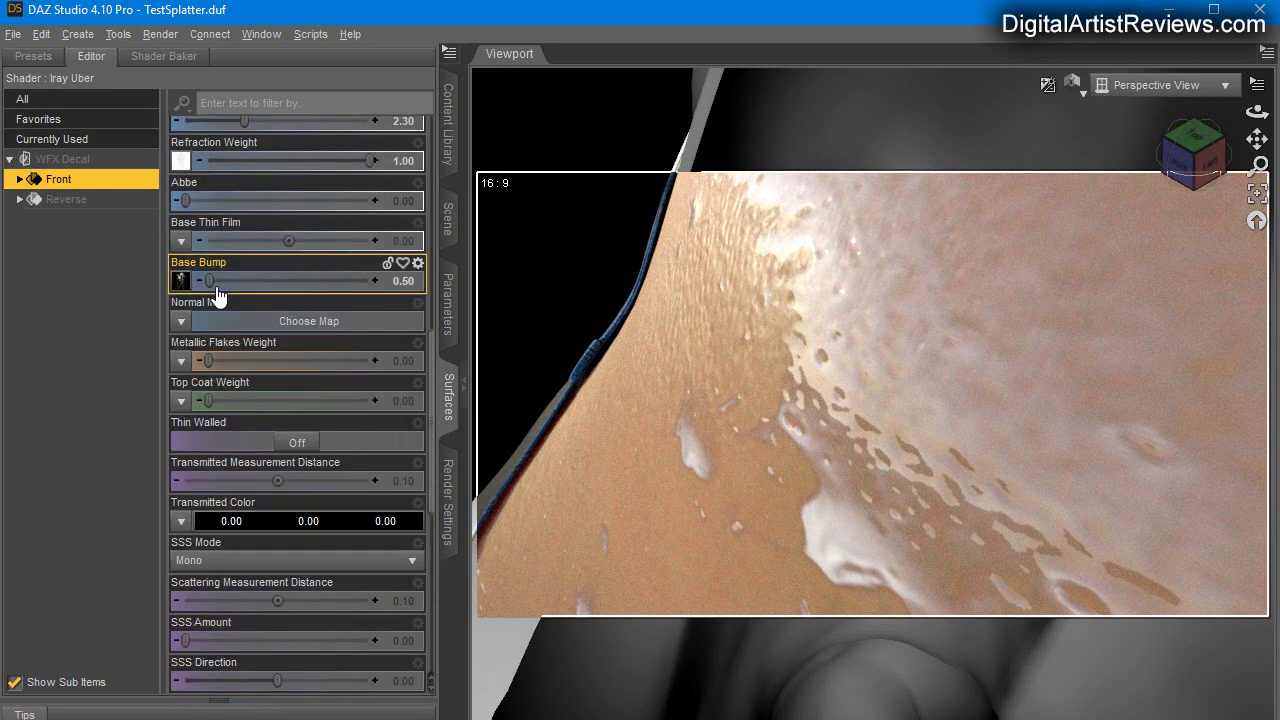
left_click_drag(208, 281, 242, 284)
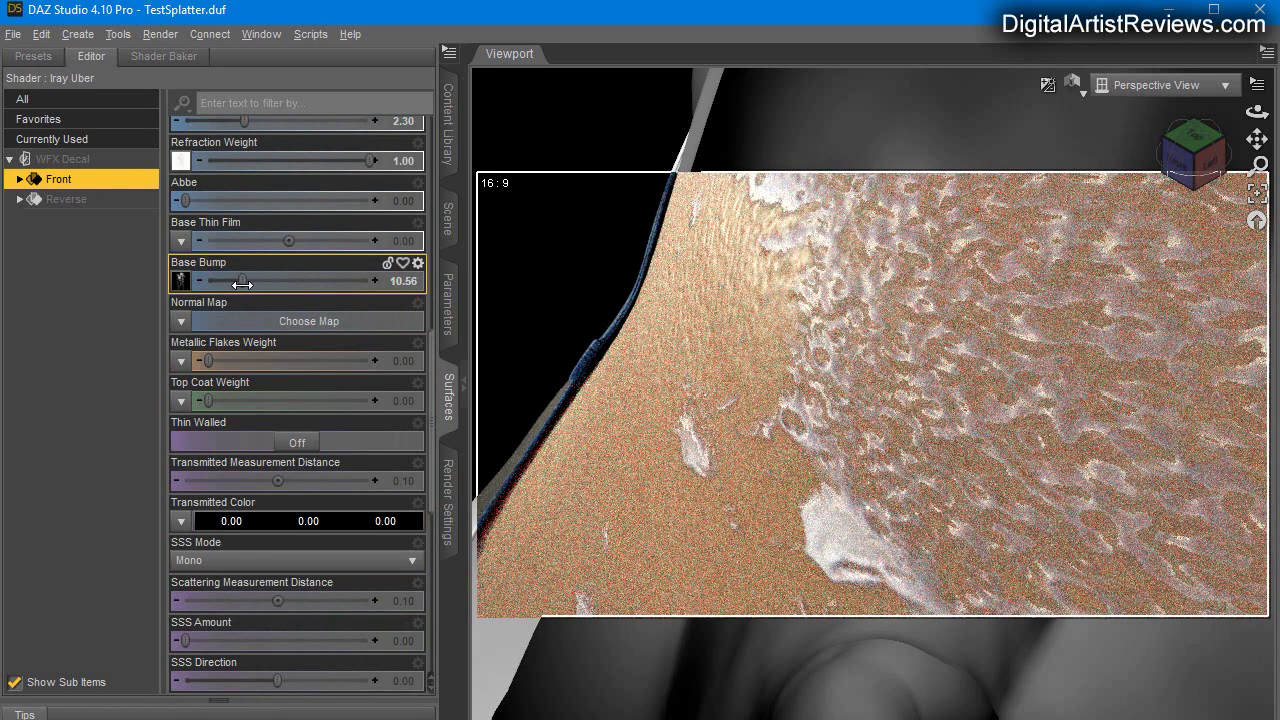
left_click_drag(242, 284, 232, 285)
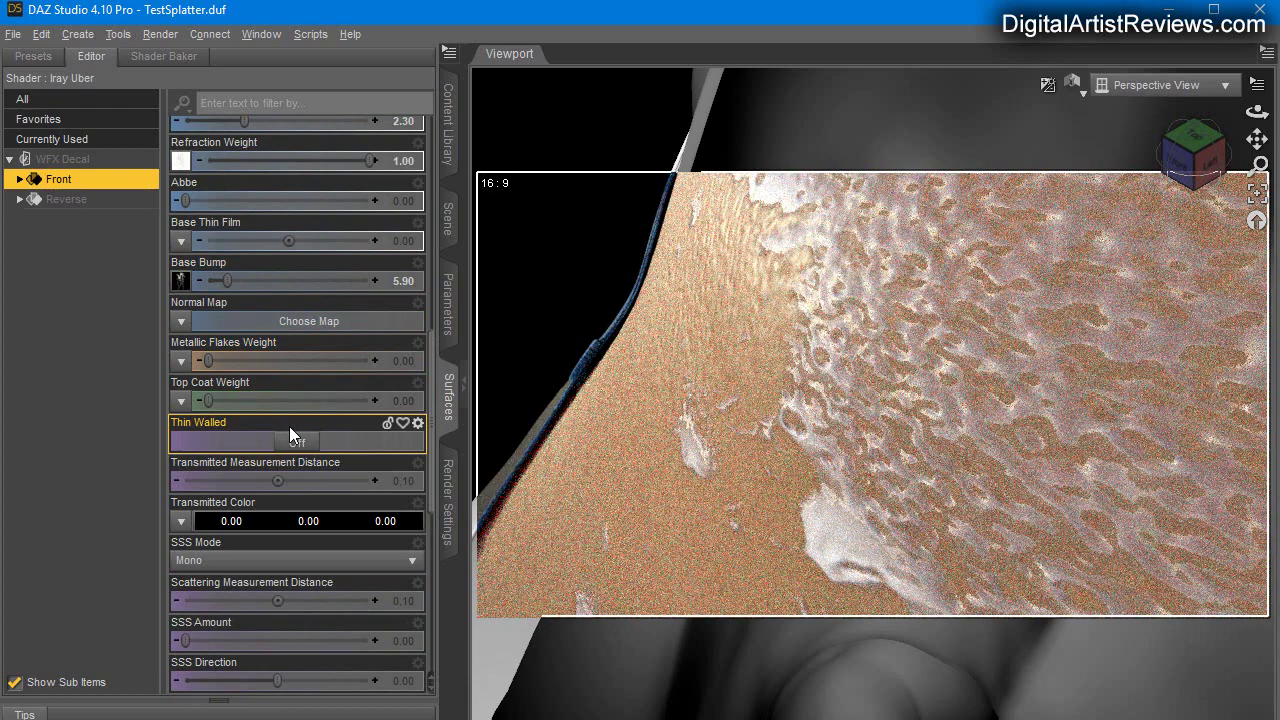
scroll(286, 466, "down", 8)
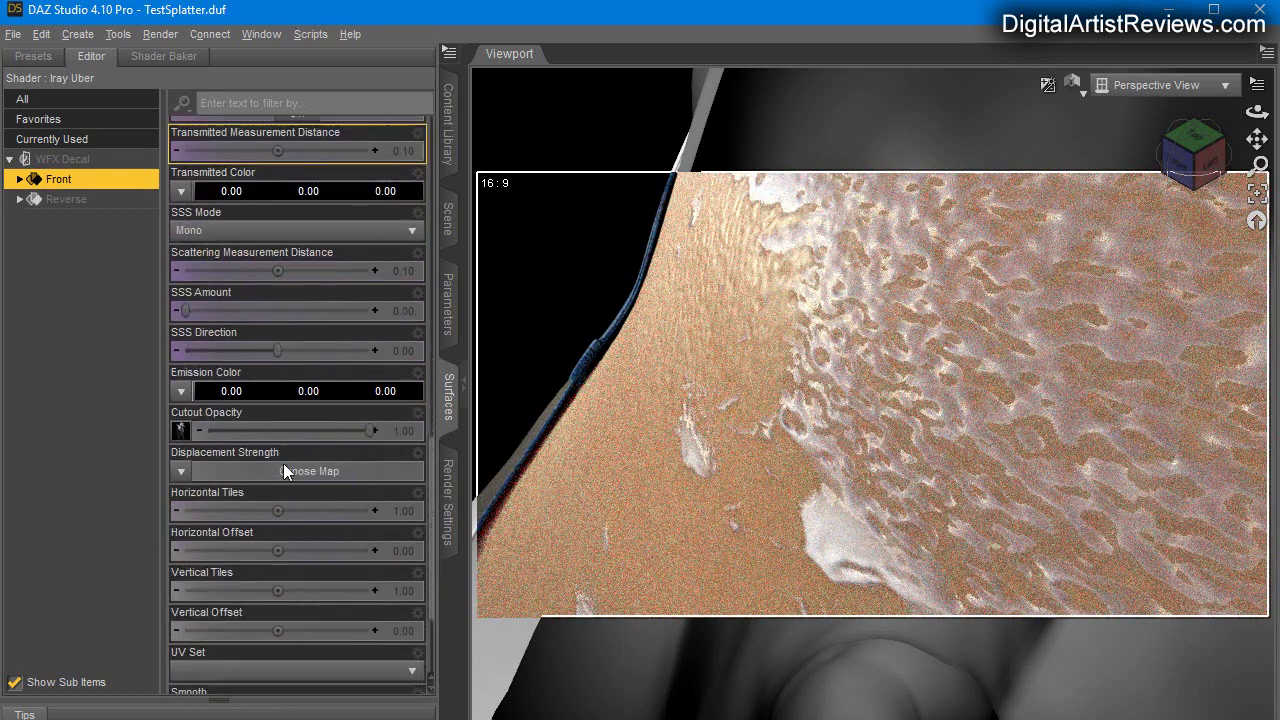
scroll(283, 466, "up", 13)
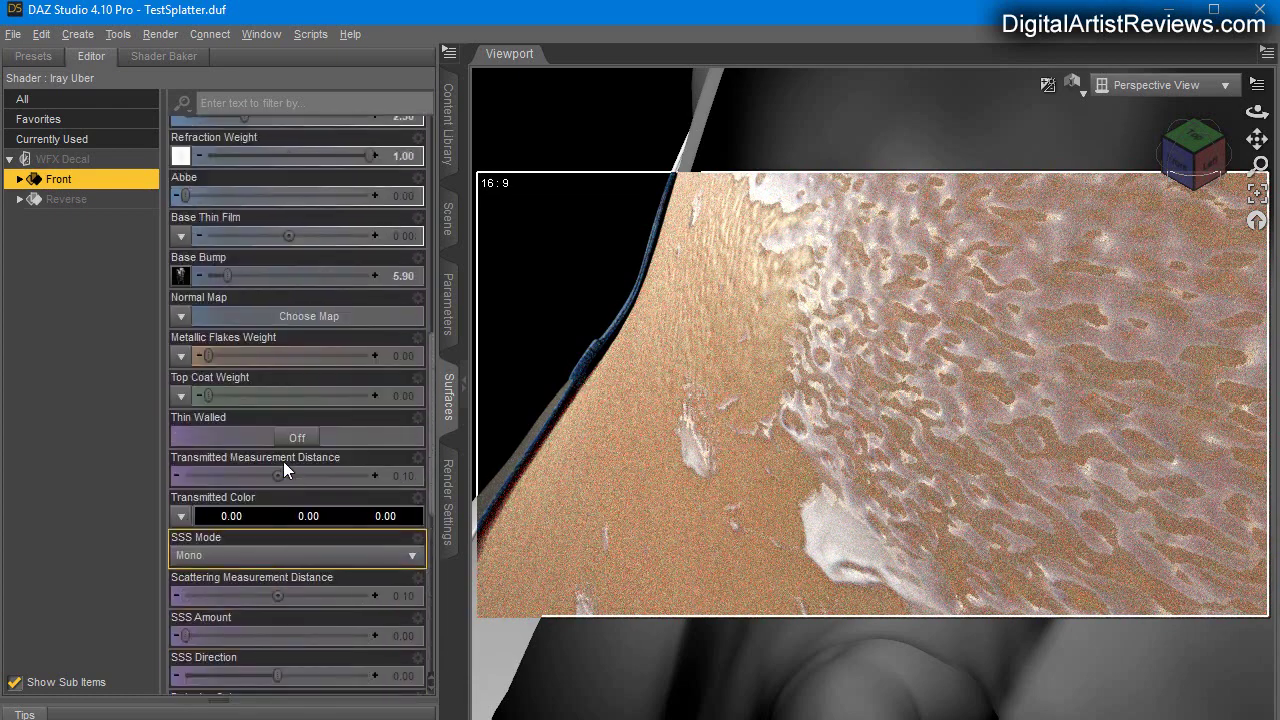
scroll(283, 461, "up", 6)
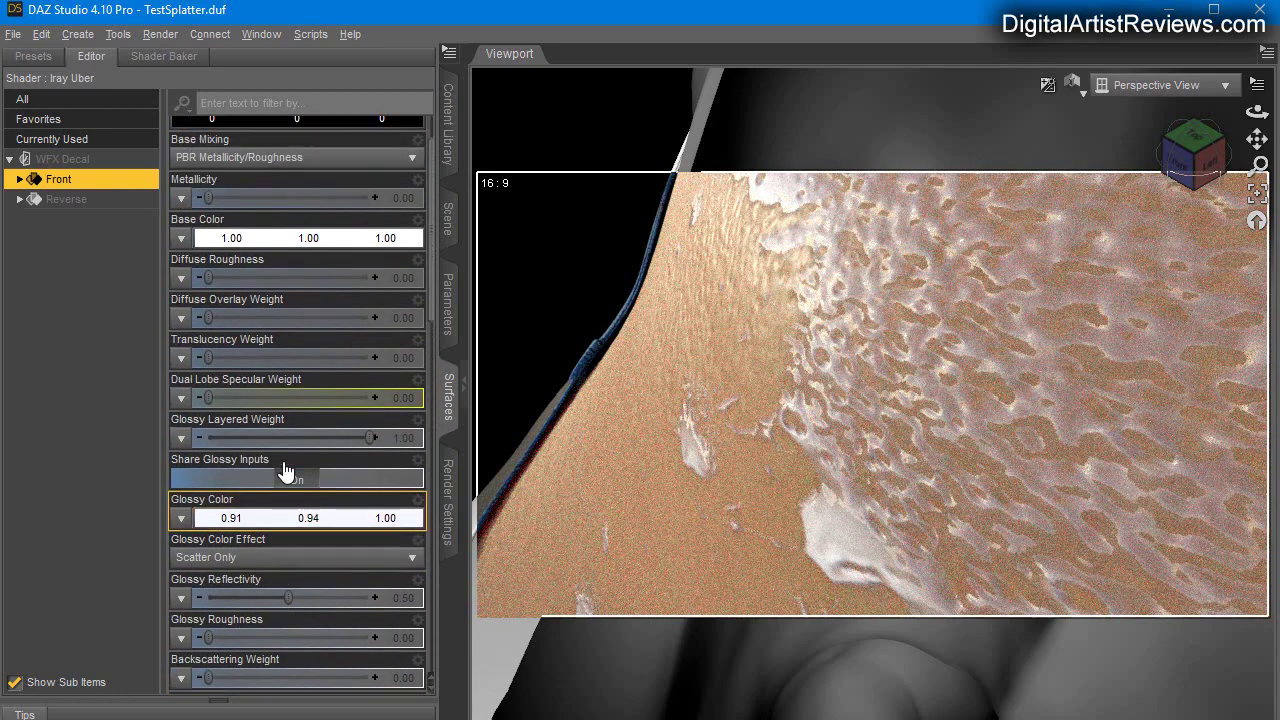
scroll(283, 461, "down", 16)
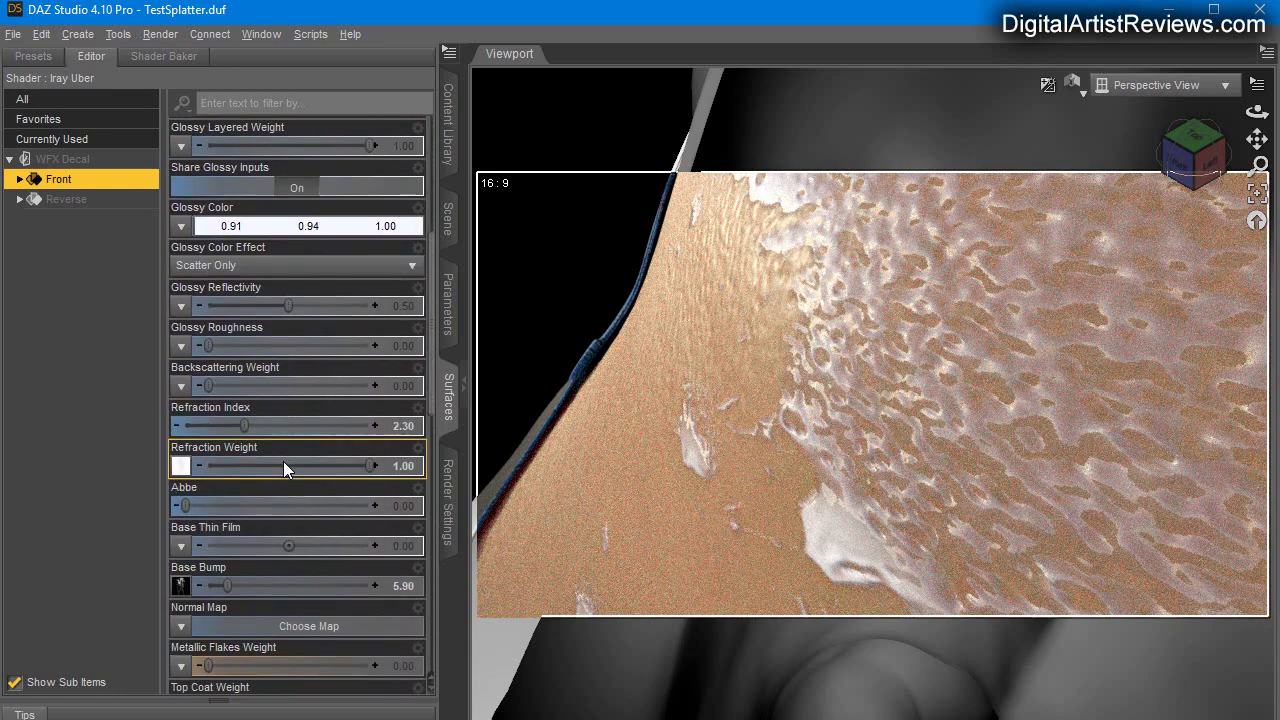
scroll(283, 461, "down", 6)
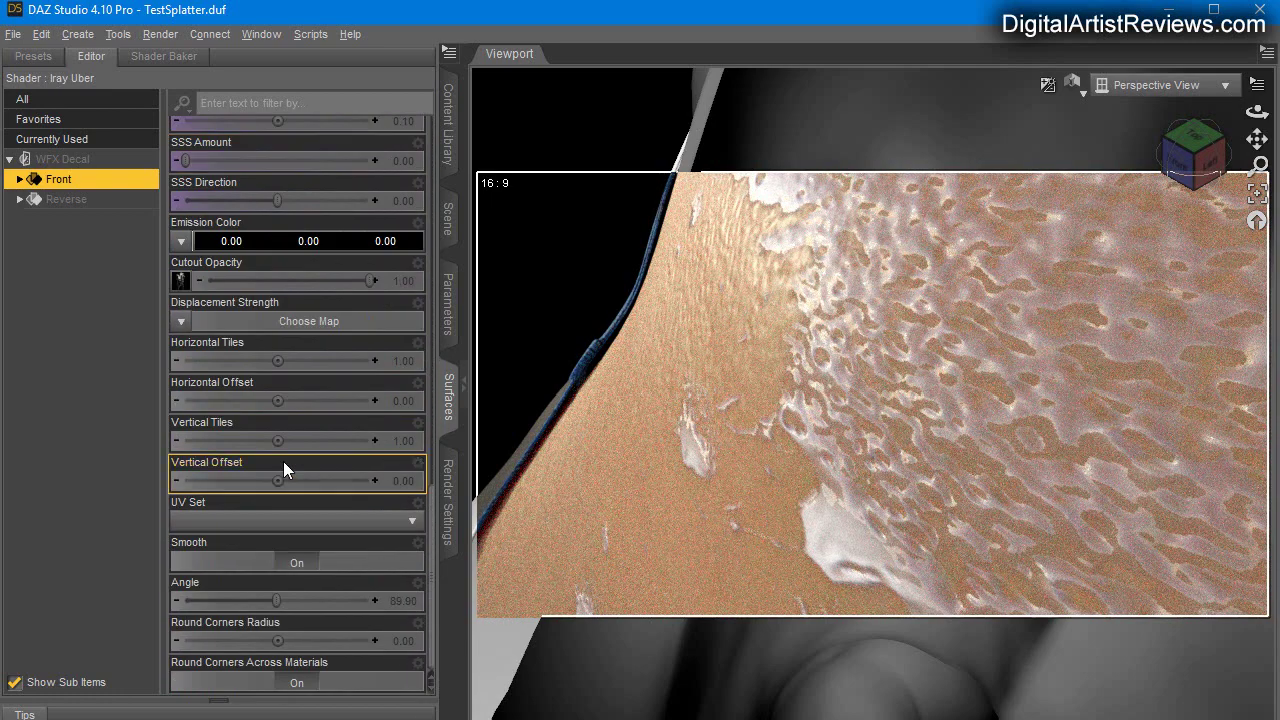